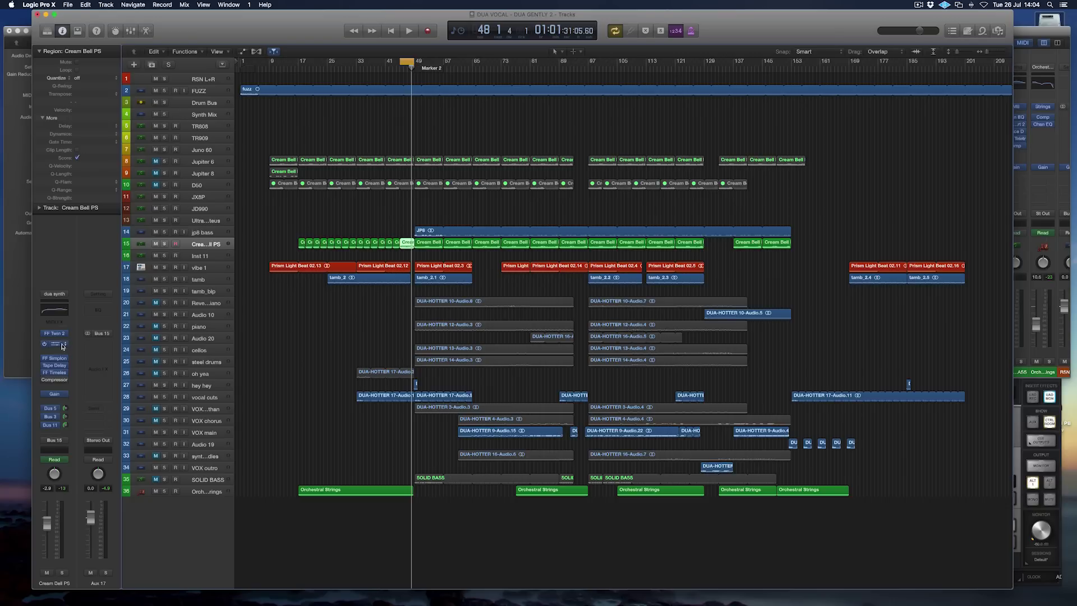
# Step: Inspect the FF Twin 2 synth on the Cream Bell PS track and audition that track in solo
pyautogui.click(56, 333)
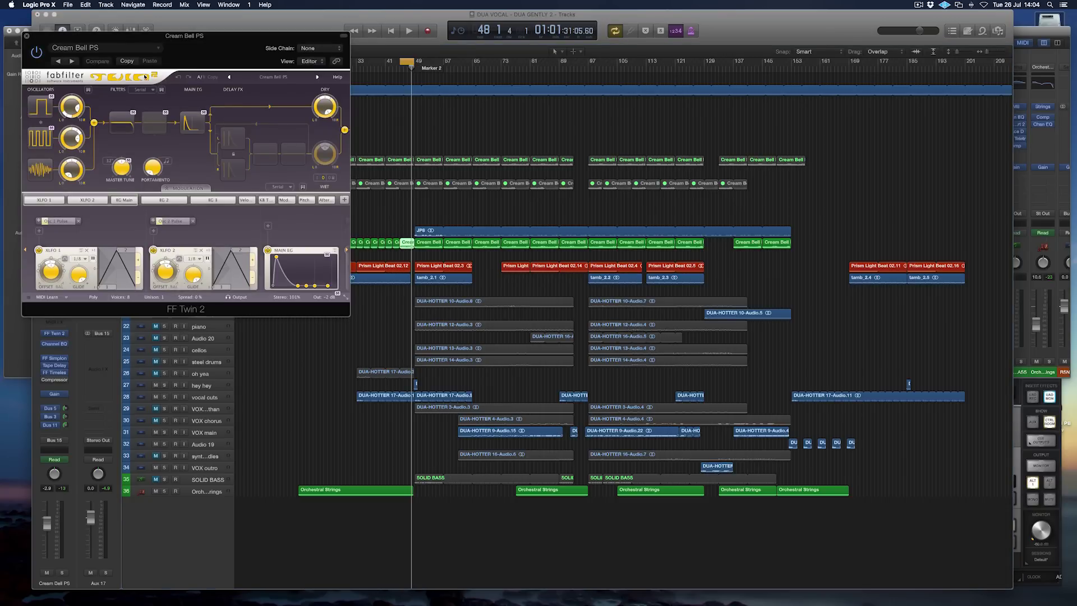
pyautogui.moveTo(131, 42); pyautogui.dragTo(344, 28)
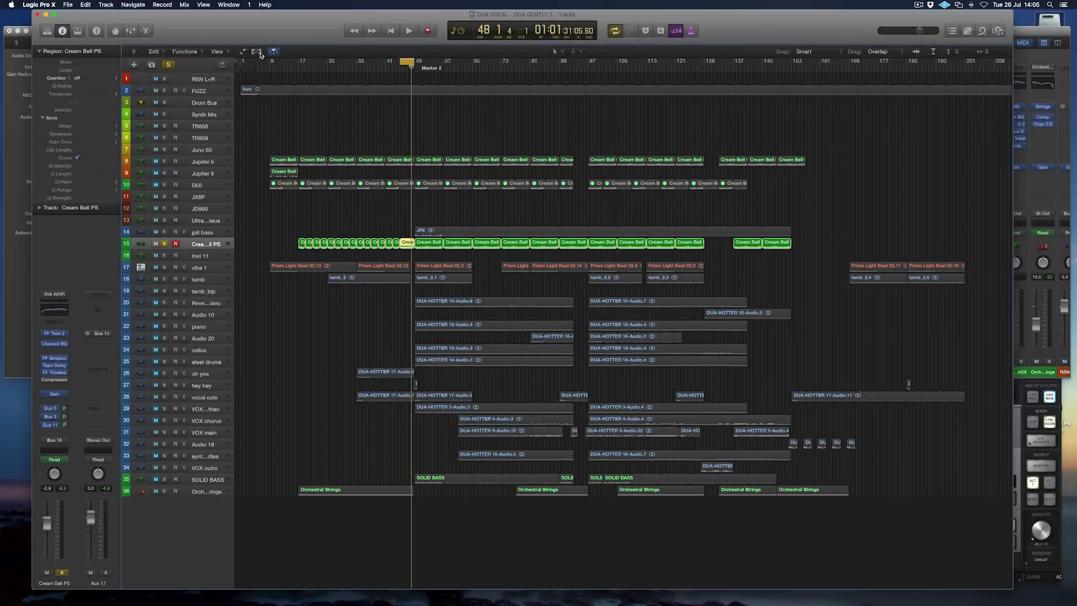
pyautogui.press('space')
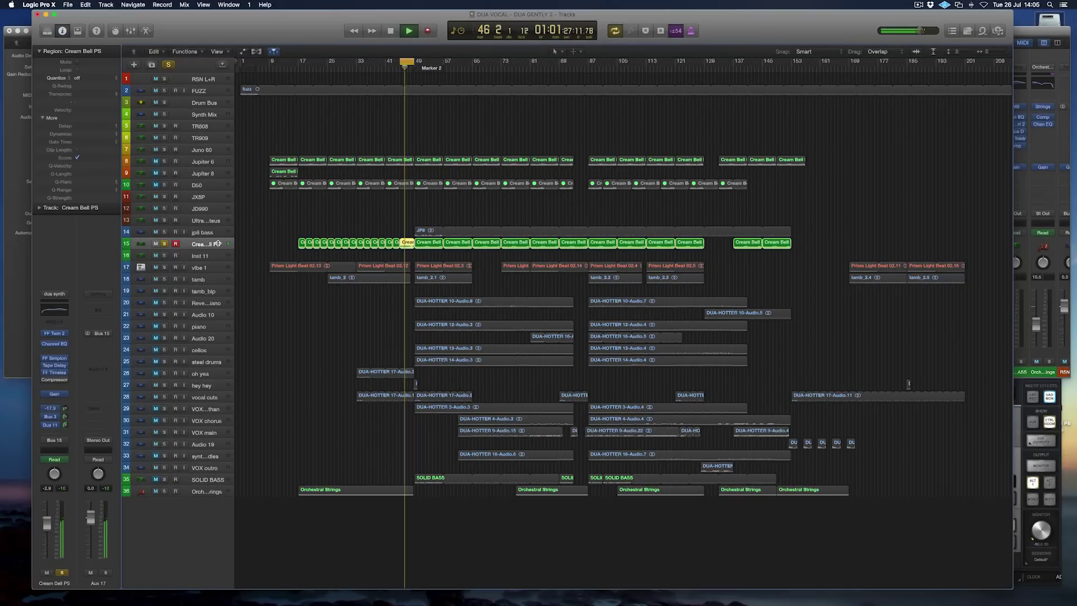
pyautogui.moveTo(63, 335)
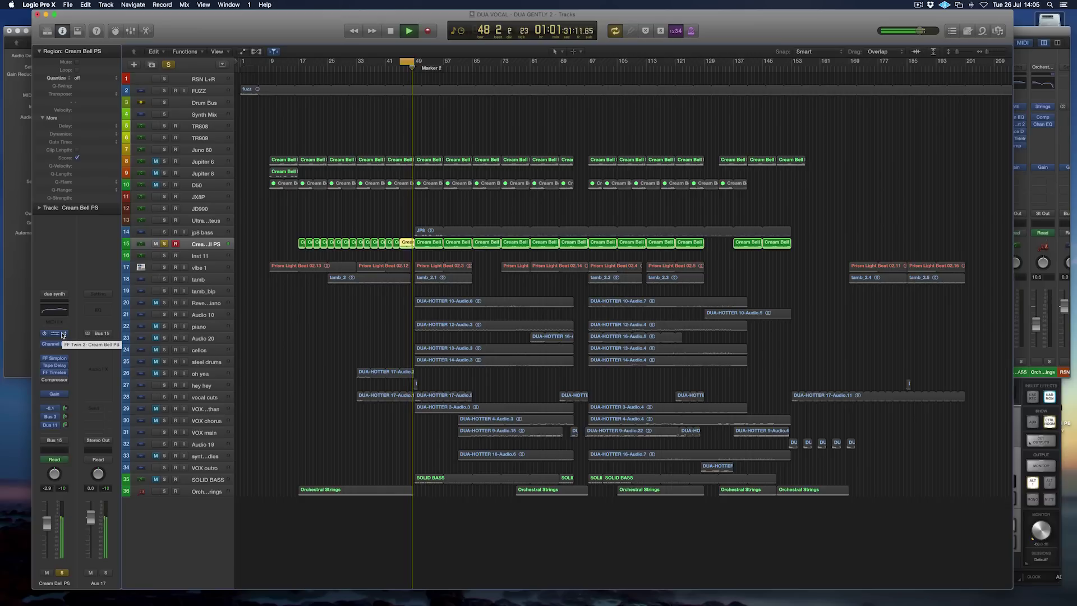
pyautogui.press('space')
pyautogui.click(166, 243)
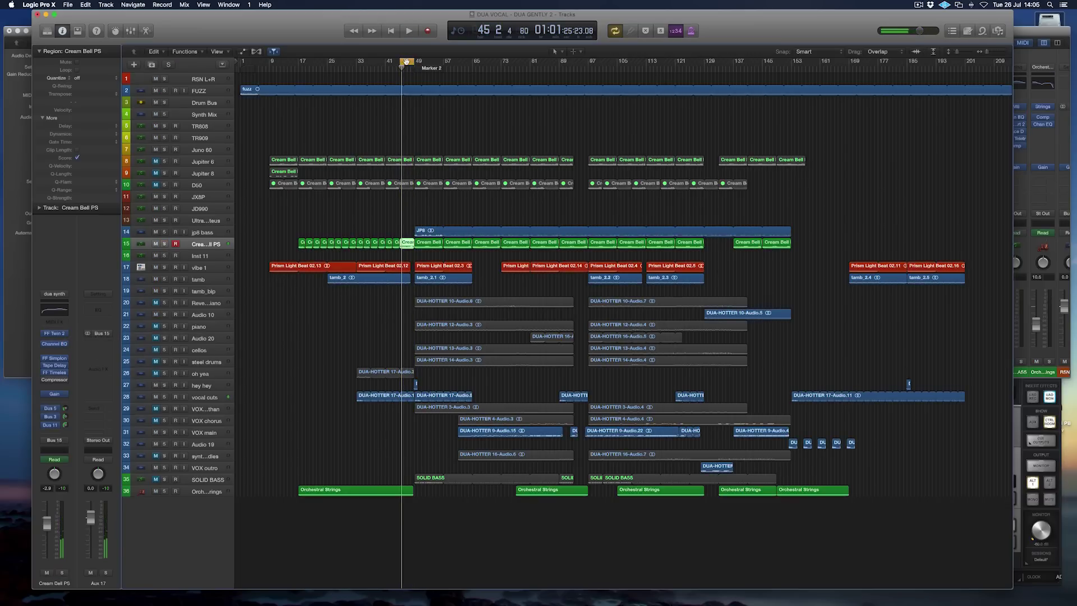
# Step: Set the cycle range to bars 49 to 81 and audition the cellos and steel drums tracks in solo
pyautogui.moveTo(406, 61); pyautogui.dragTo(531, 81)
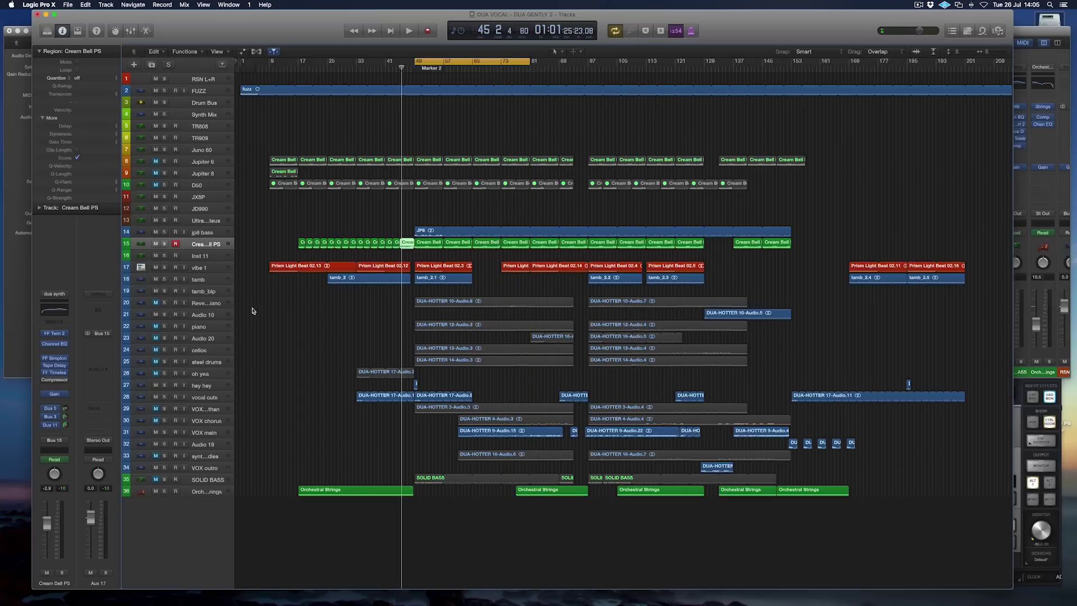
pyautogui.click(164, 350)
pyautogui.press('space')
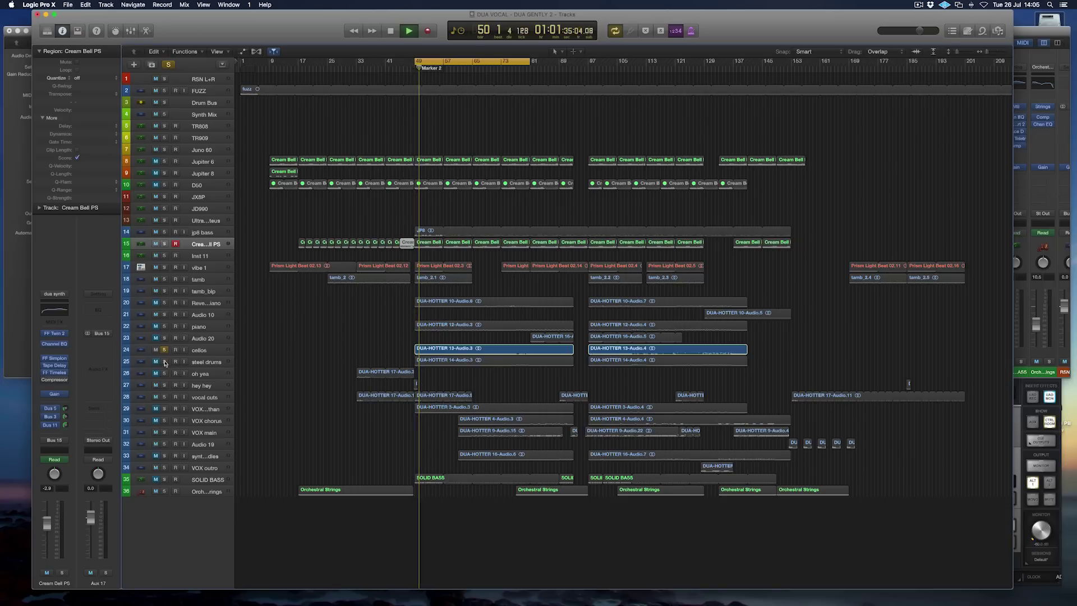
pyautogui.click(164, 361)
pyautogui.click(480, 63)
pyautogui.click(501, 62)
pyautogui.click(520, 61)
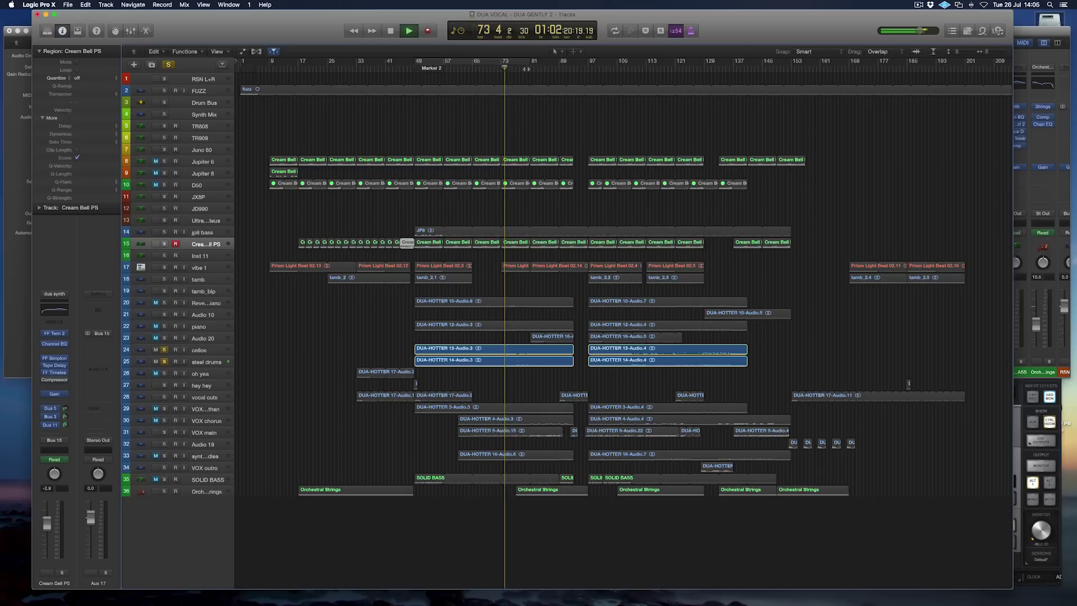
pyautogui.click(165, 362)
pyautogui.press('space')
pyautogui.click(165, 361)
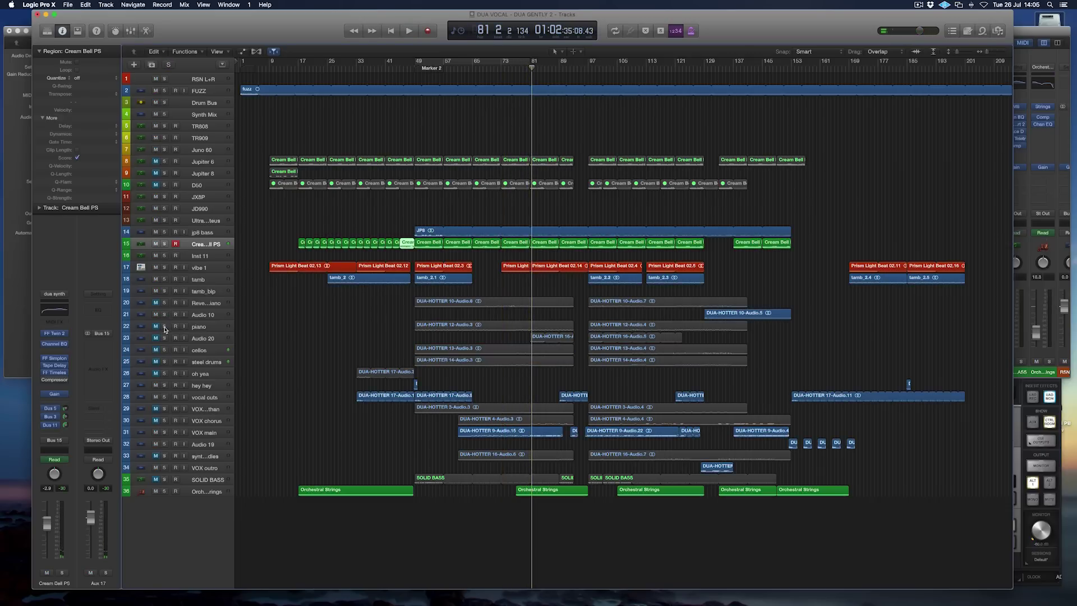
# Step: Audition the piano track in solo, stop playback and restore the track's mute
pyautogui.click(165, 327)
pyautogui.press('space')
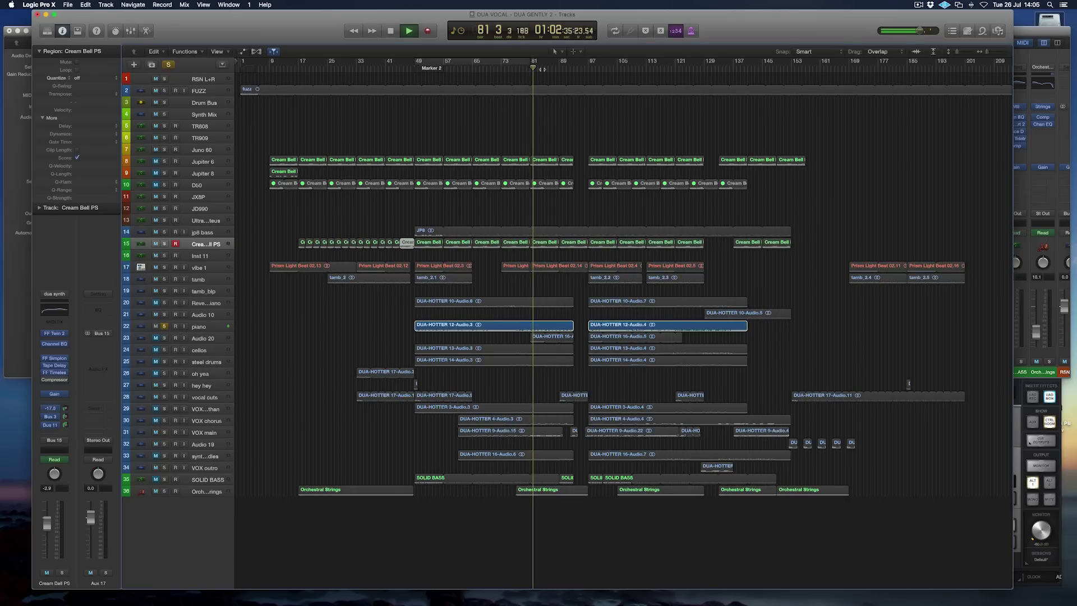
pyautogui.press('space')
pyautogui.click(163, 326)
pyautogui.click(156, 327)
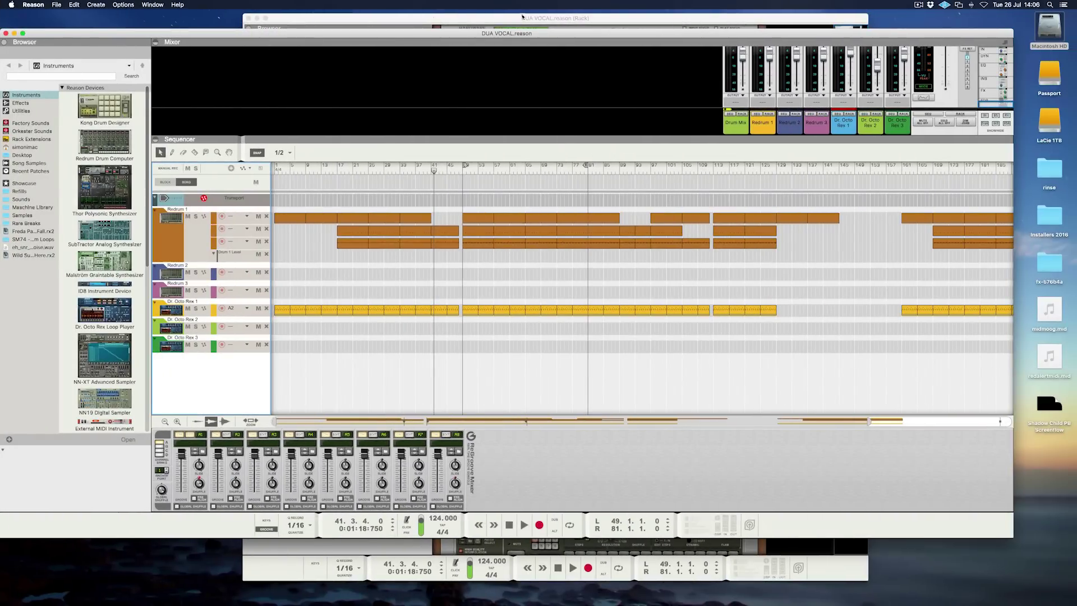
# Step: Examine the Redrum devices in Reason's rack window, unfolding and refolding Redrum 3 and selecting Redrum 1
pyautogui.click(522, 18)
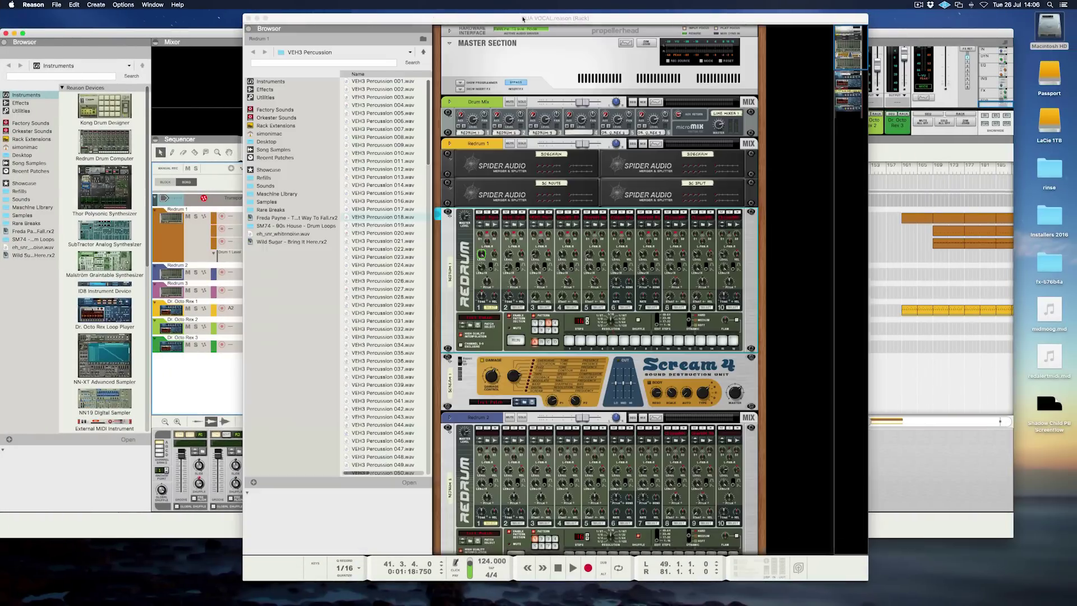
pyautogui.click(918, 152)
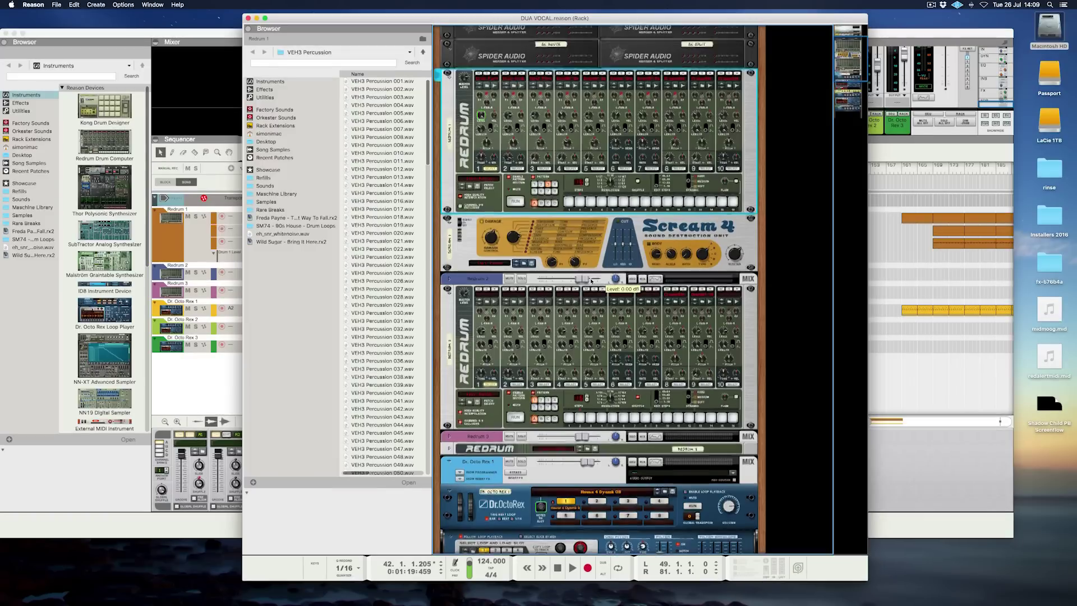
pyautogui.scroll(-10, 591, 281)
pyautogui.scroll(10, 590, 281)
pyautogui.click(448, 434)
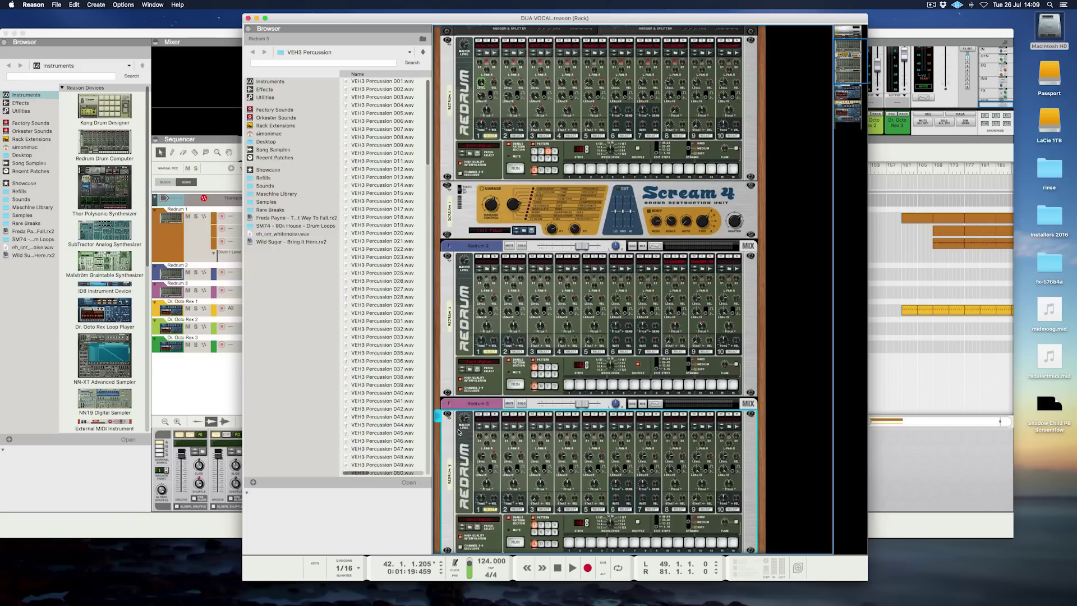
pyautogui.click(449, 421)
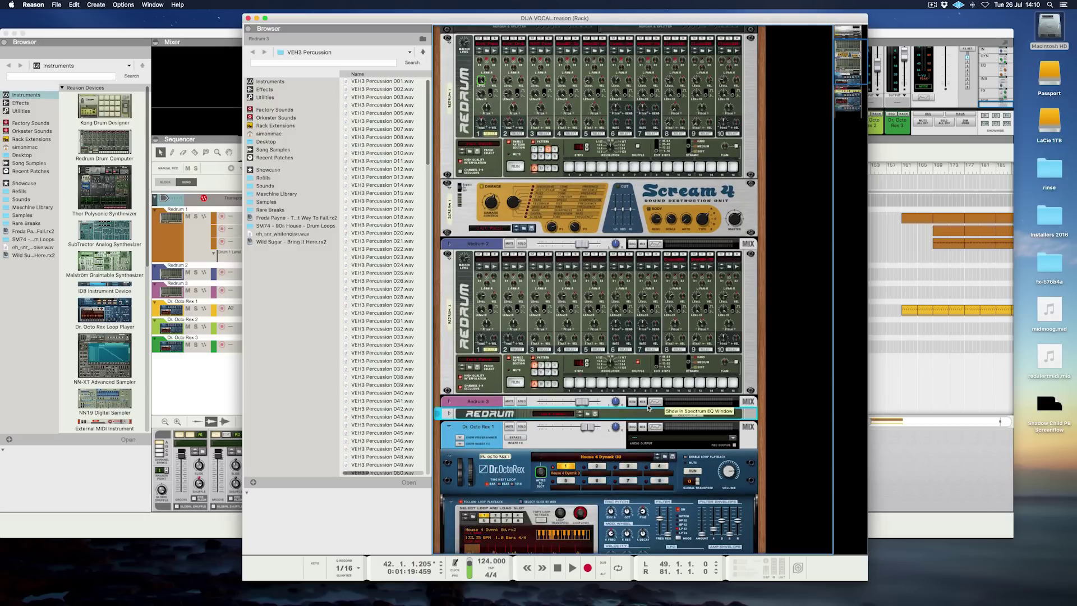
pyautogui.click(713, 39)
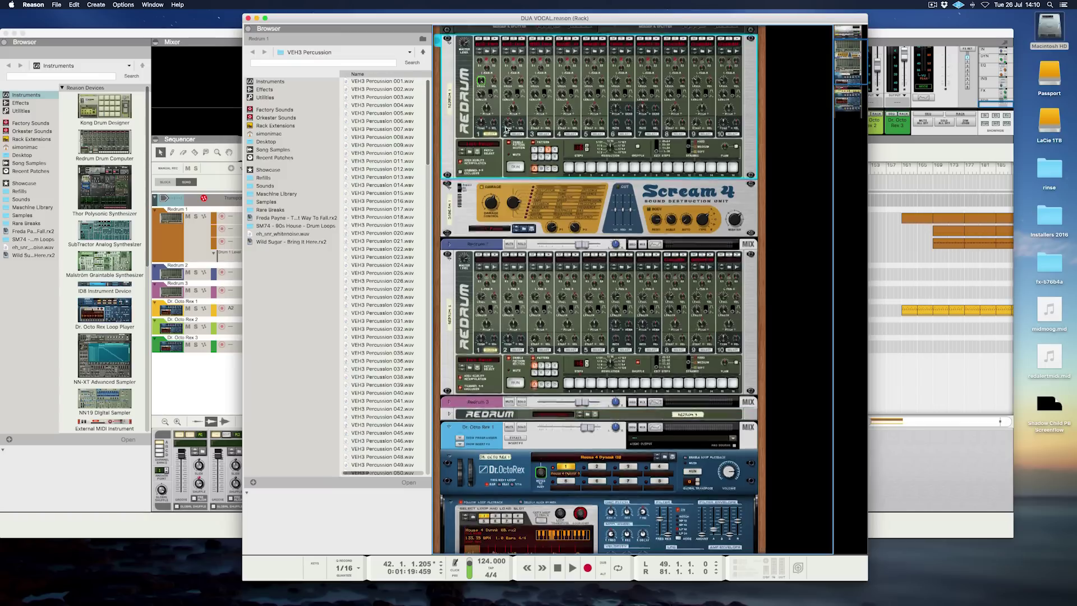
pyautogui.scroll(3, 506, 133)
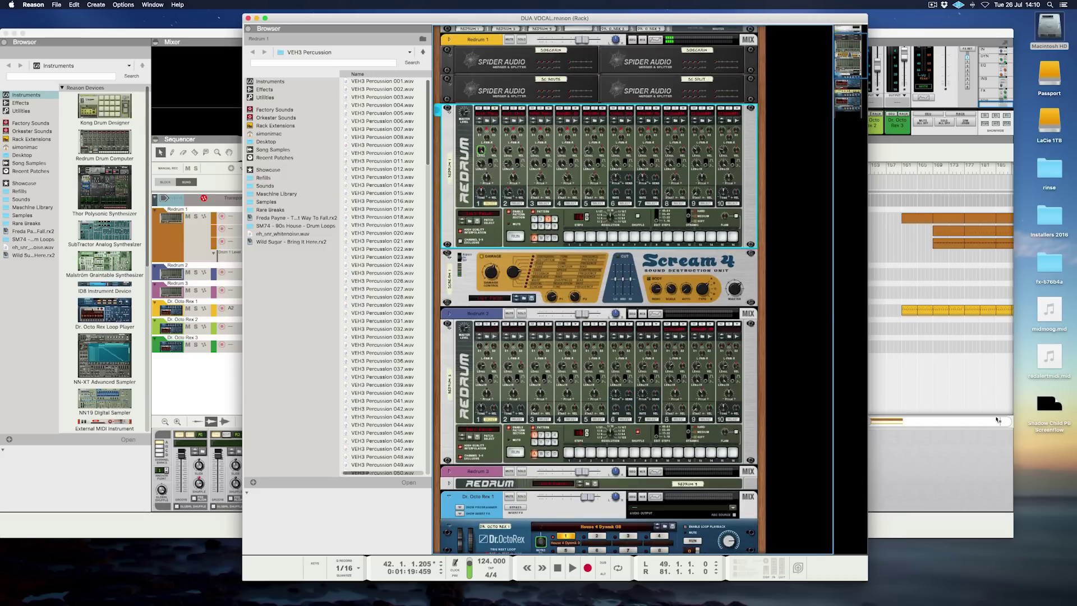
# Step: Switch back to Logic and play the arrangement with the cycle range shortened to bars 17 to 21
pyautogui.press('F7')
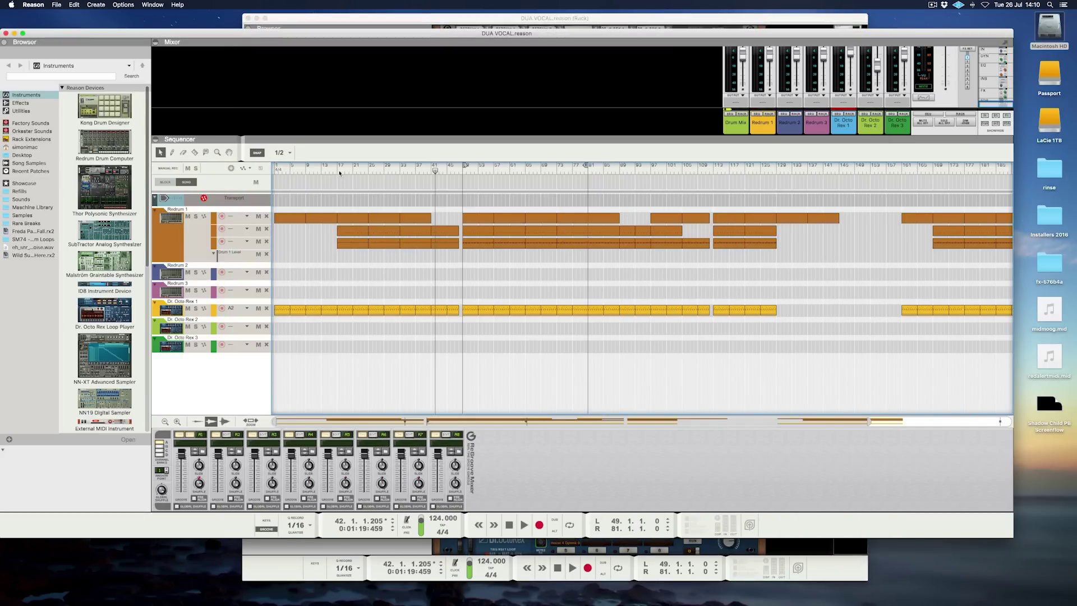
pyautogui.hotkey('ctrl', 'Left')
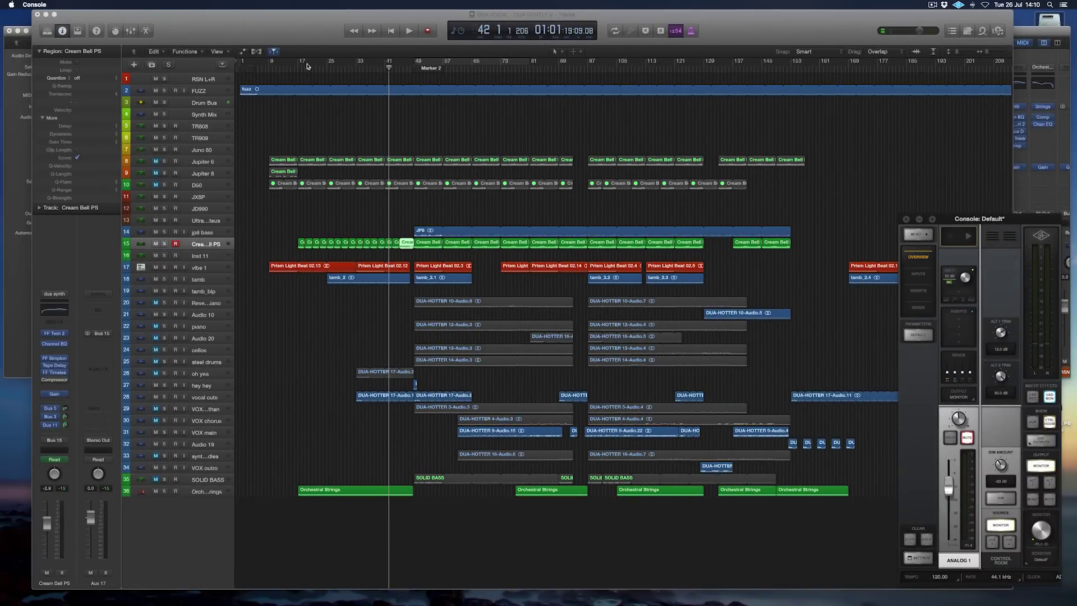
pyautogui.moveTo(328, 62)
pyautogui.mouseDown()
pyautogui.moveTo(366, 63)
pyautogui.moveTo(310, 63)
pyautogui.mouseUp()
pyautogui.press('space')
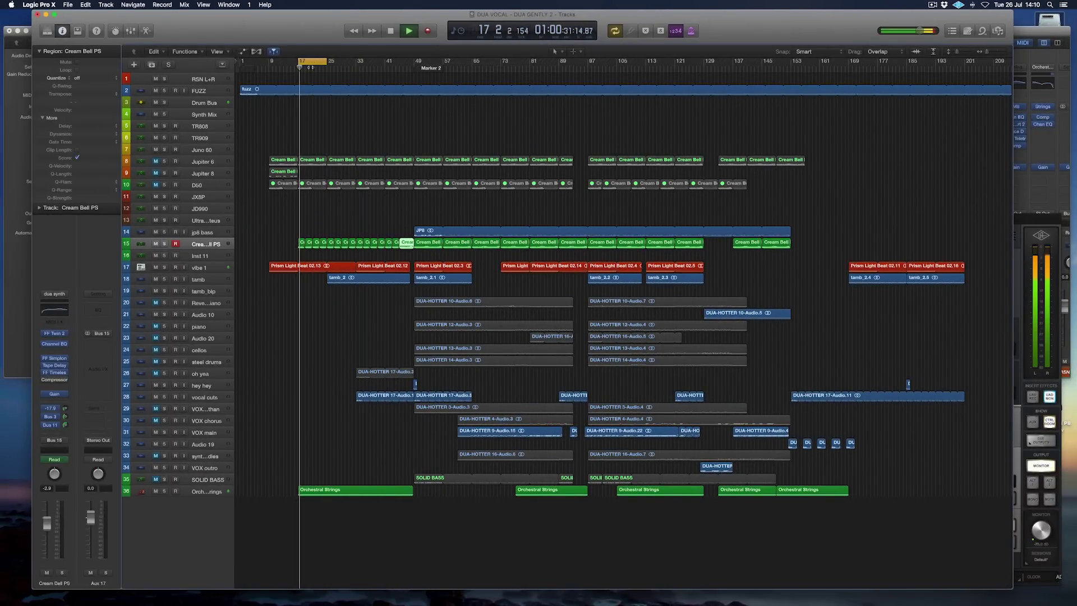
pyautogui.press('space')
pyautogui.moveTo(327, 63); pyautogui.dragTo(310, 80)
pyautogui.press('space')
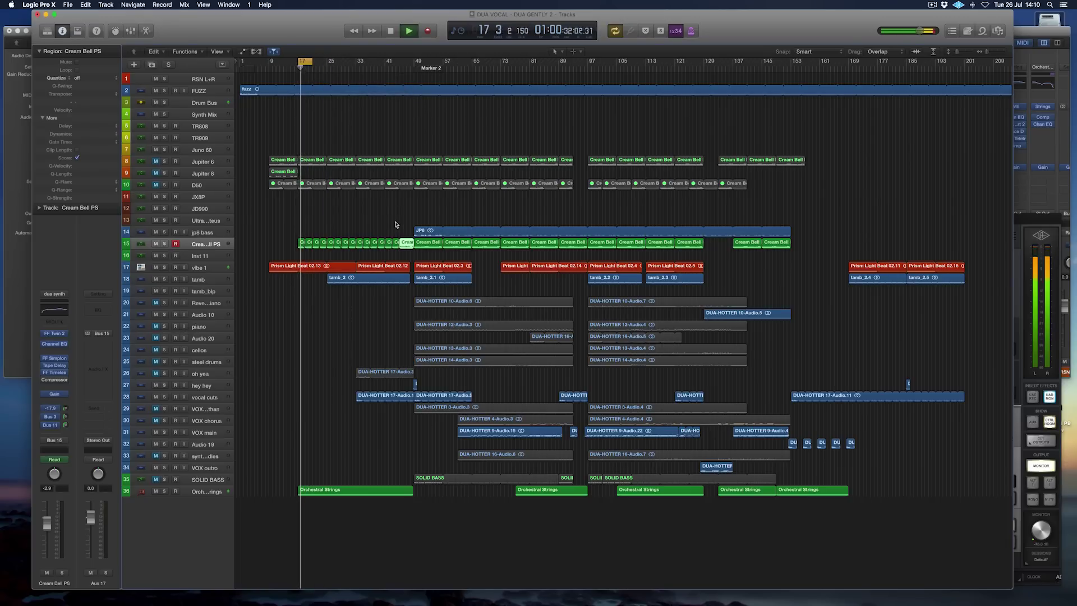
# Step: Open the mixer and audition the RSN Mix channel, the neighbouring RSN channel and Aux 4 one by one in solo
pyautogui.press('super+2')
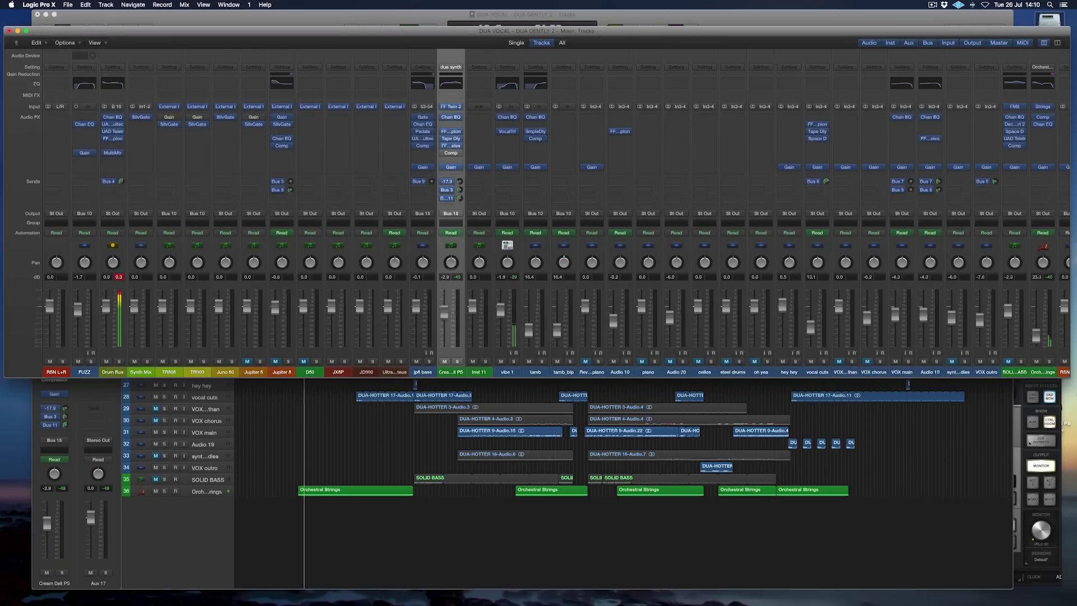
pyautogui.hscroll(10, 945, 352)
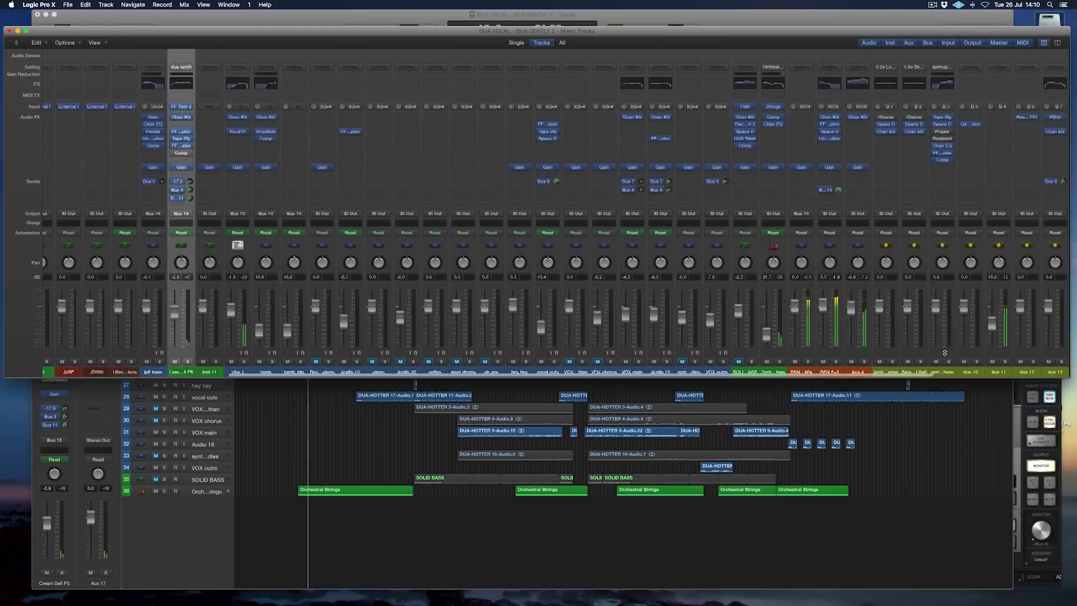
pyautogui.hscroll(4, 942, 355)
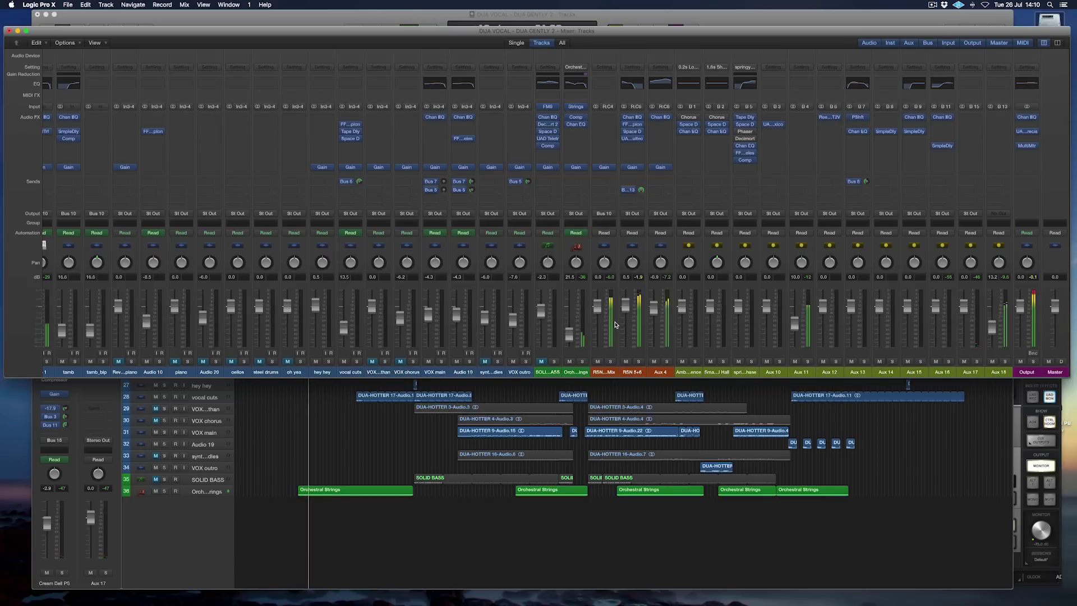
pyautogui.click(611, 362)
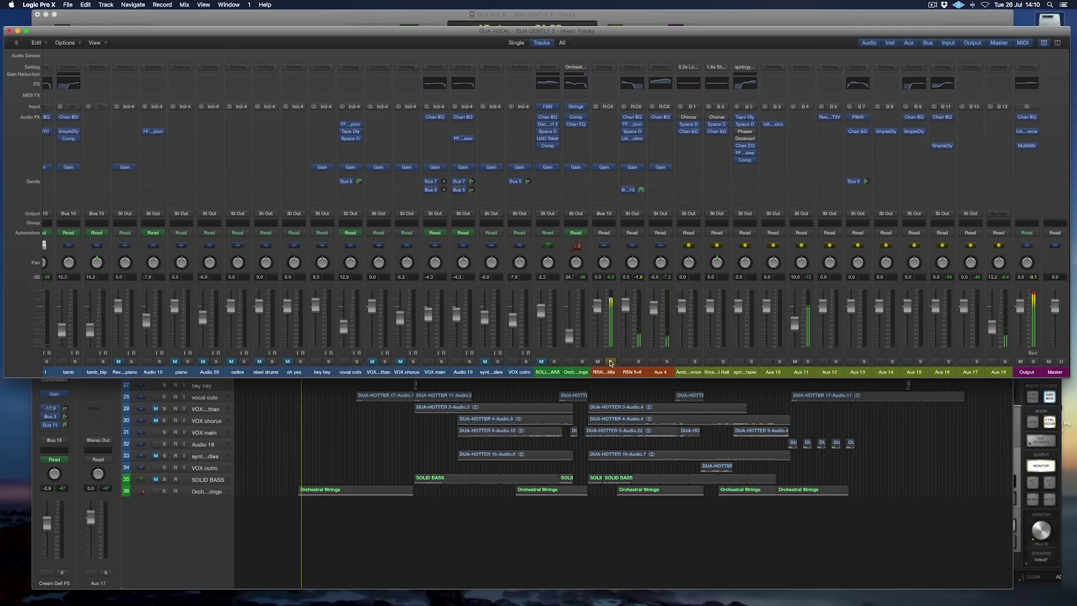
pyautogui.click(610, 361)
pyautogui.click(637, 362)
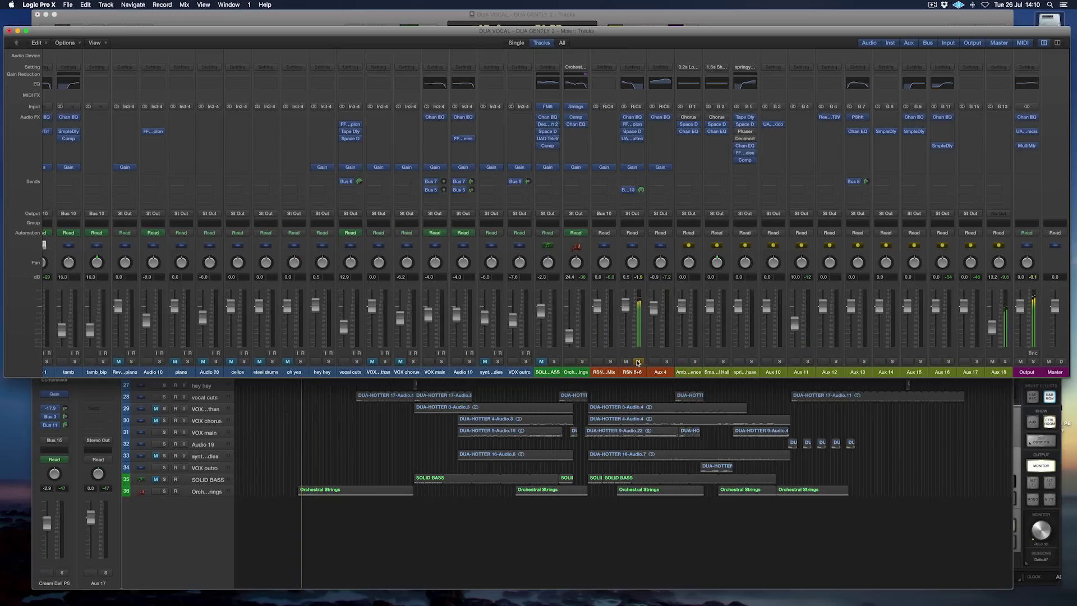
pyautogui.click(638, 362)
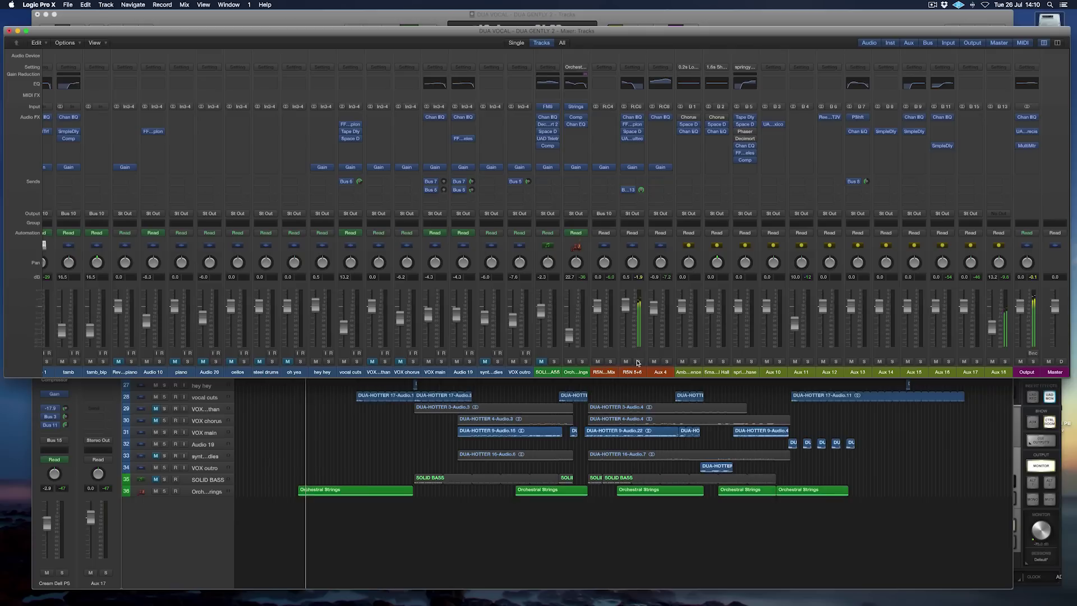
pyautogui.click(666, 361)
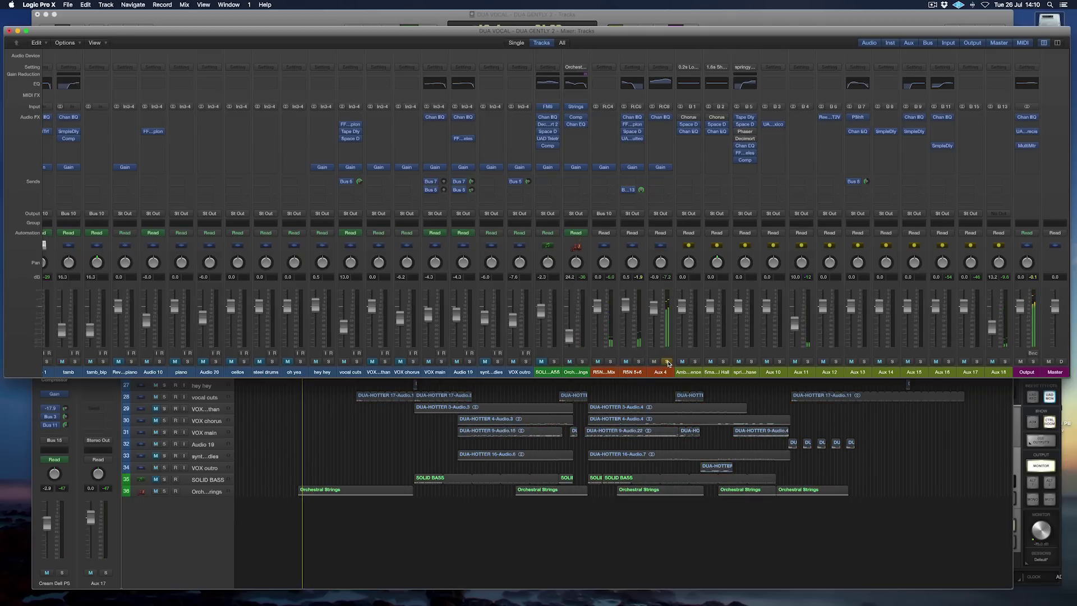
pyautogui.click(667, 362)
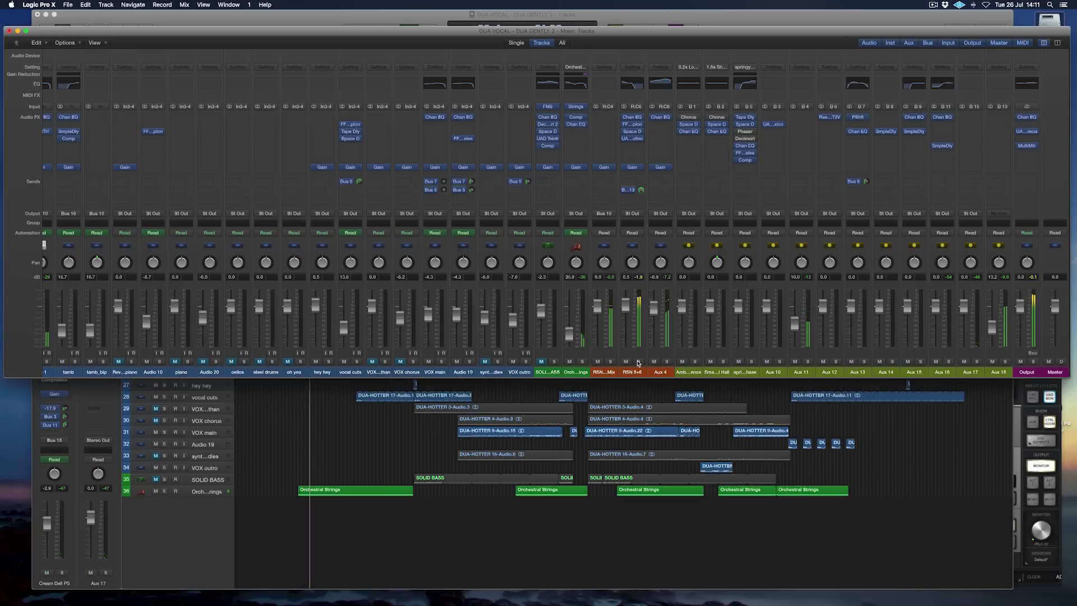
# Step: Switch to Reason, view the rack and bring the sequencer window forward
pyautogui.hotkey('ctrl', 'Right')
pyautogui.press('F6')
pyautogui.scroll(4, 818, 258)
pyautogui.click(921, 395)
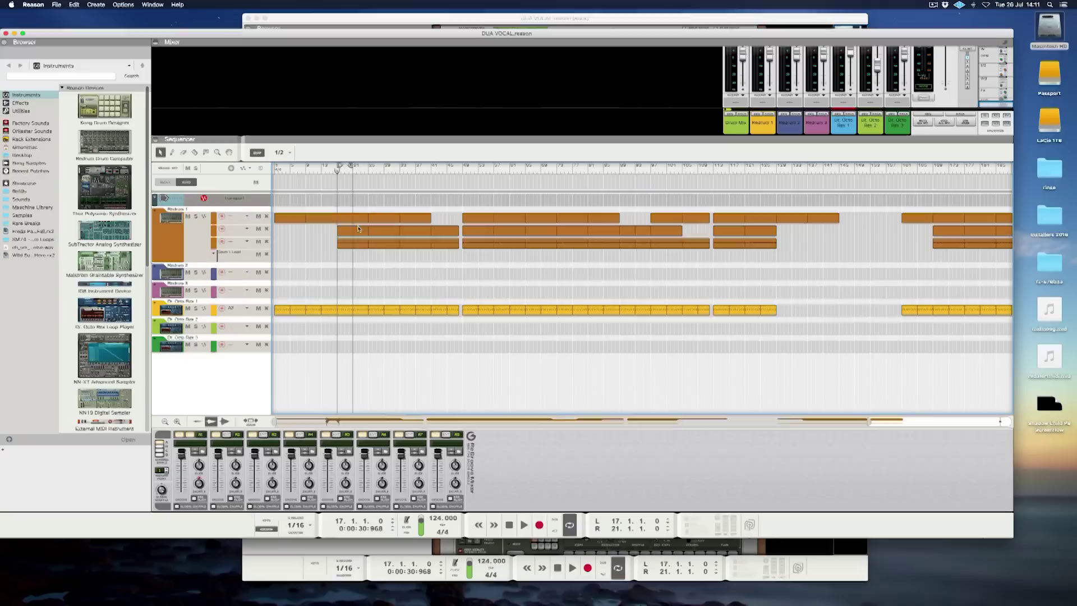
# Step: Select the Dr. Octo Rex 1 track, run its House 4 loop from the rack device and start song playback
pyautogui.click(188, 308)
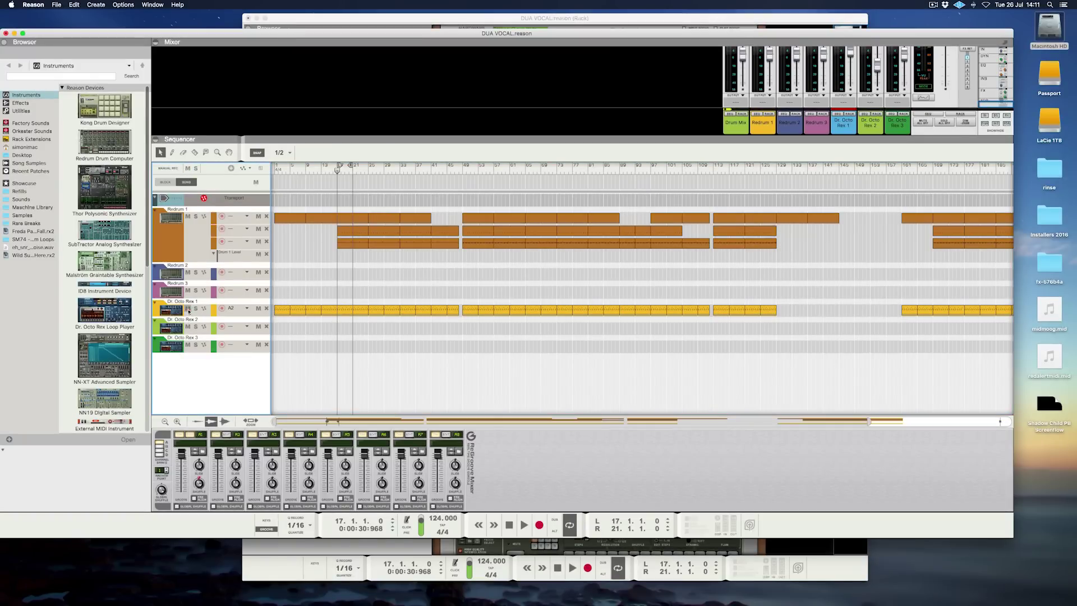
pyautogui.click(154, 309)
pyautogui.click(474, 20)
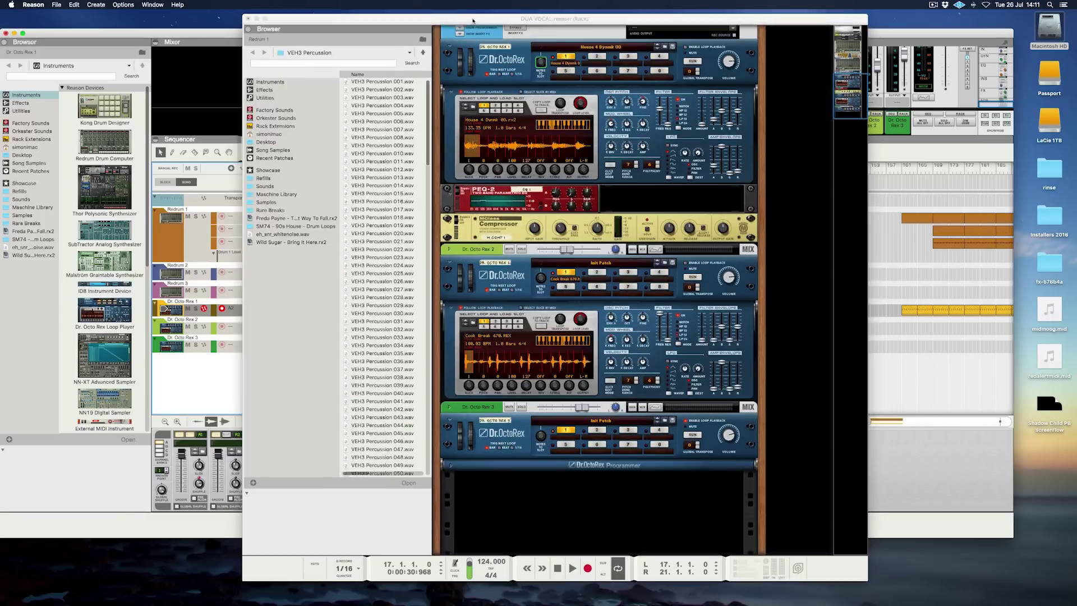
pyautogui.click(692, 61)
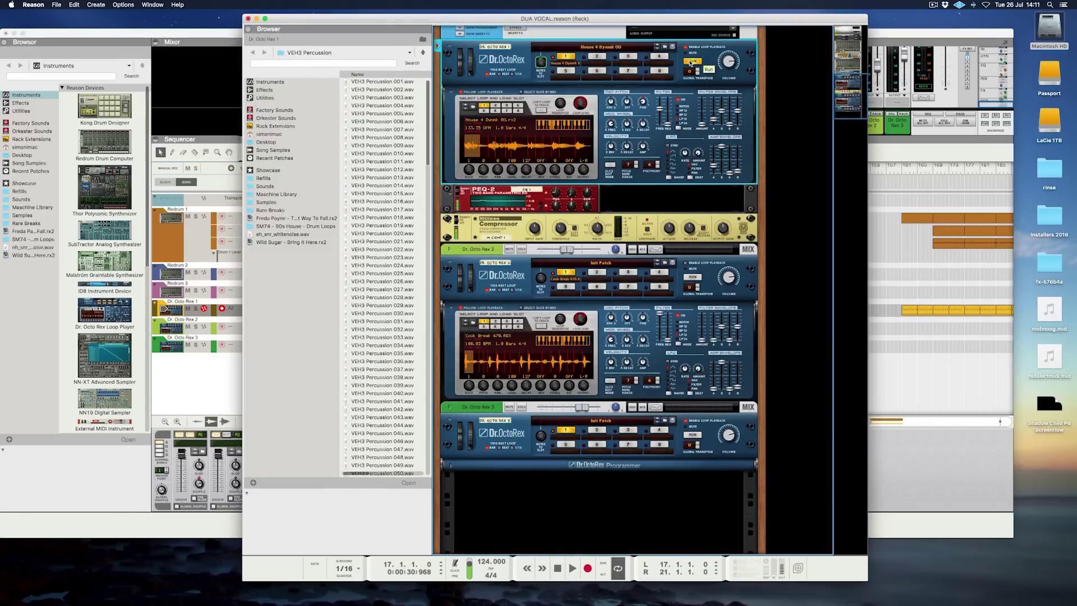
pyautogui.scroll(4, 729, 140)
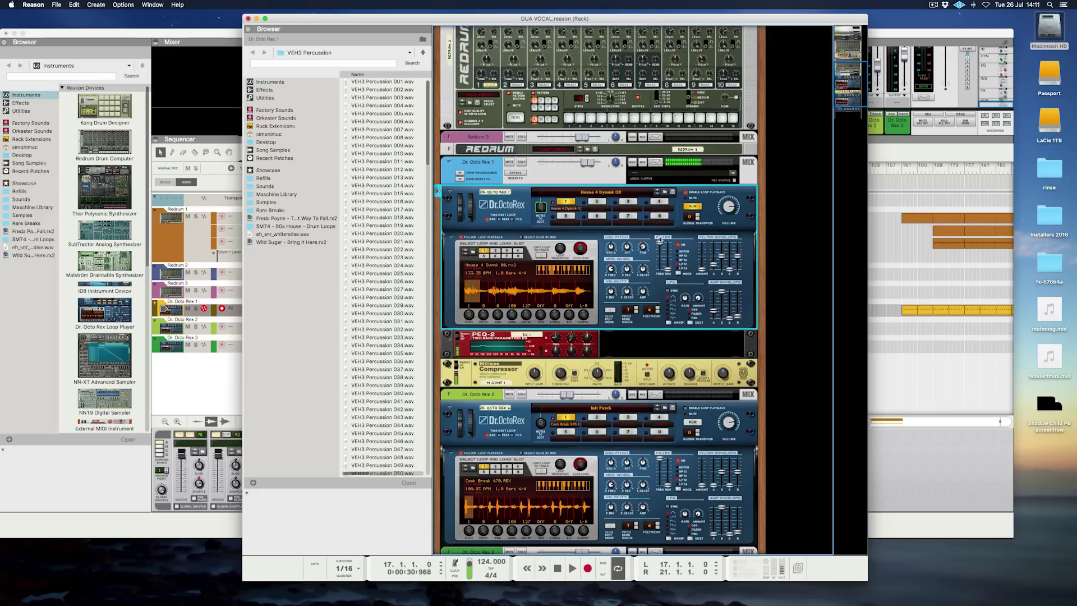
pyautogui.moveTo(716, 262)
pyautogui.press('space')
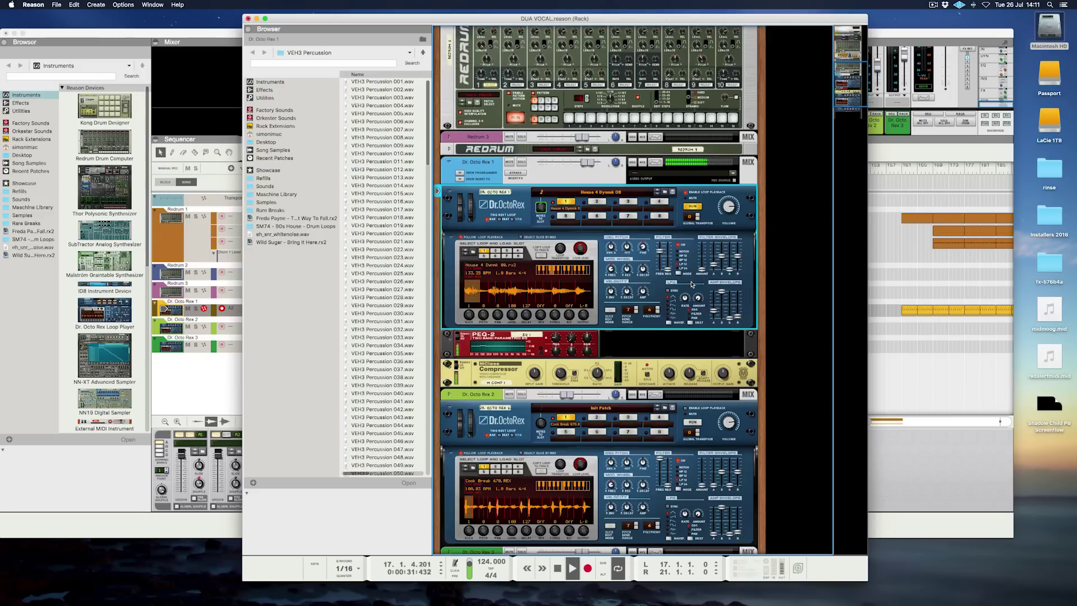
# Step: Bring the sequencer window forward and audition the Dr. Octo Rex 1 track in solo during song playback
pyautogui.press('space')
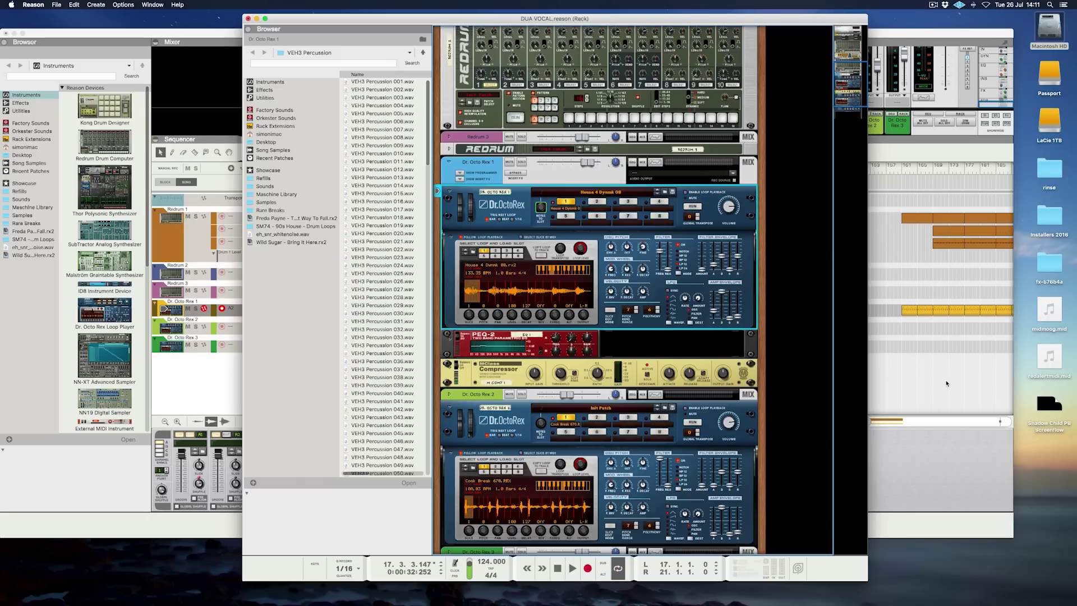
pyautogui.press('super+grave')
pyautogui.press('space')
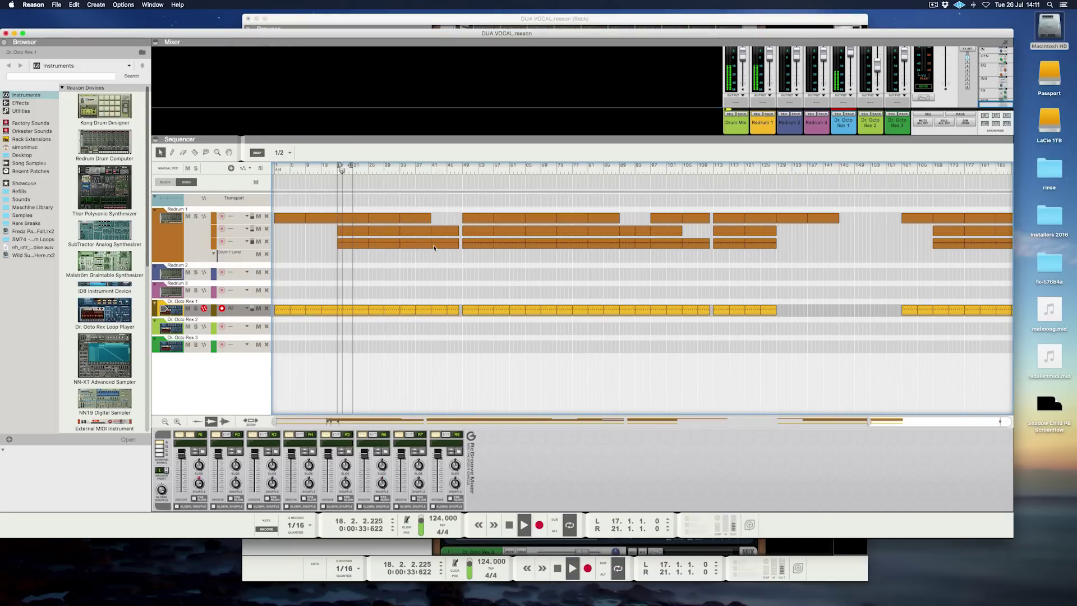
pyautogui.click(196, 309)
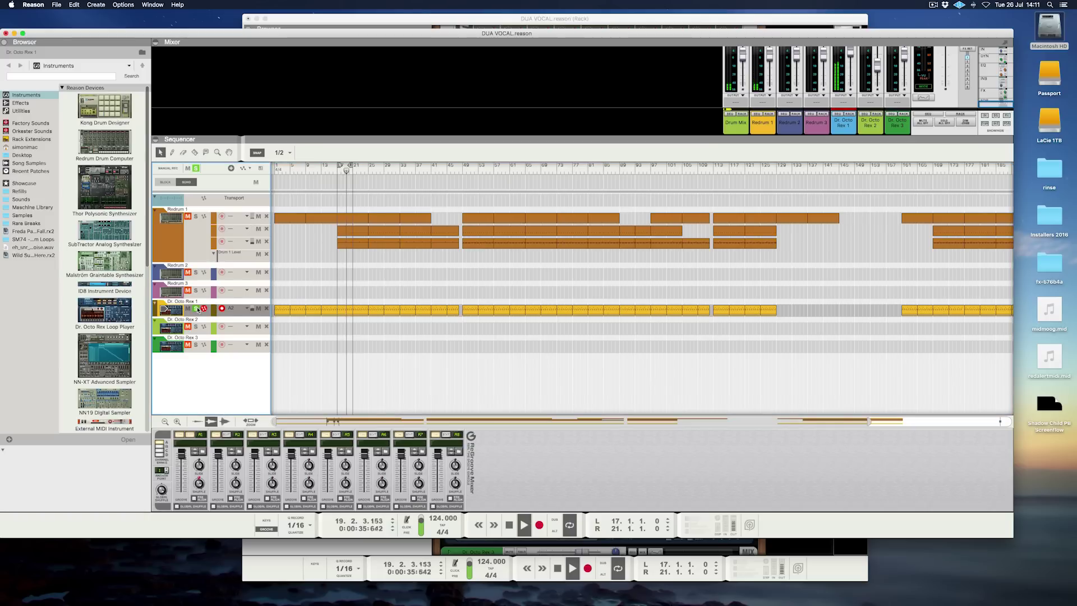
pyautogui.click(196, 309)
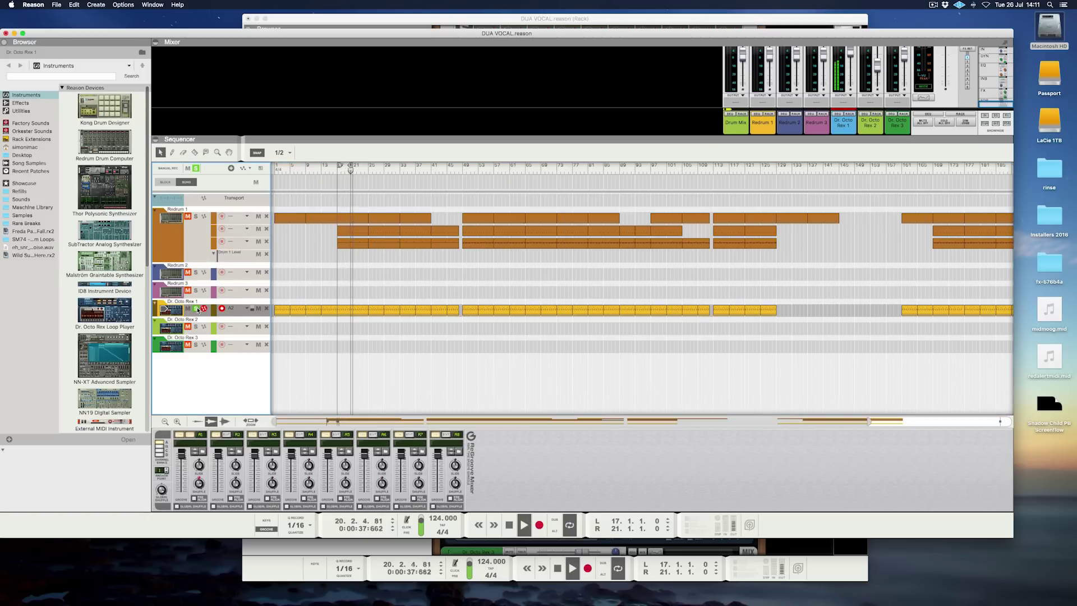
pyautogui.press('space')
# Step: Switch to Logic, bring the tracks window forward and audition the Cream Bell PS track in solo
pyautogui.hotkey('ctrl', 'Left')
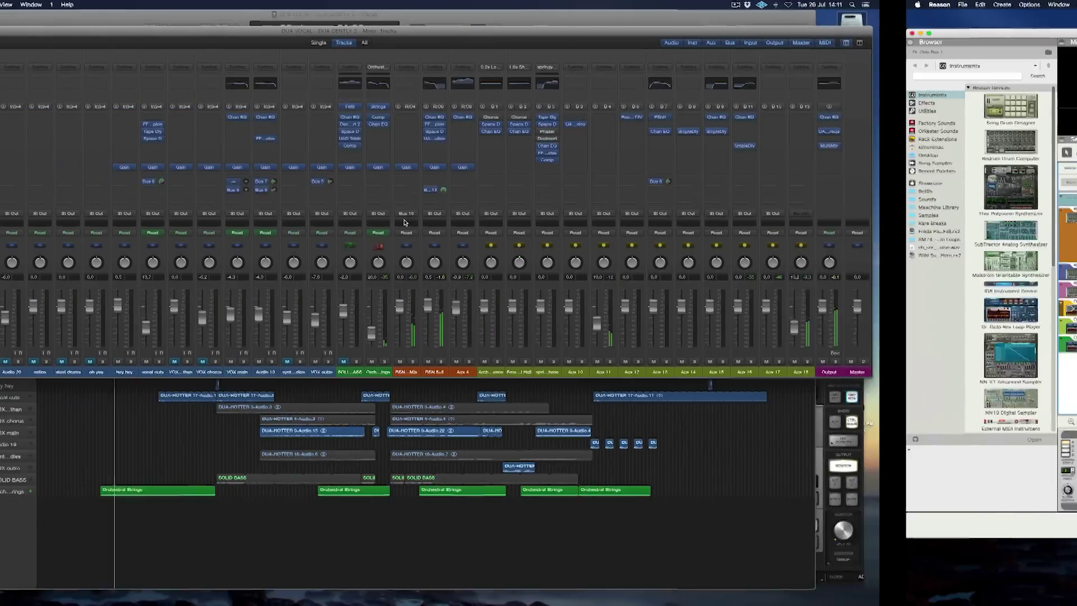
pyautogui.click(352, 428)
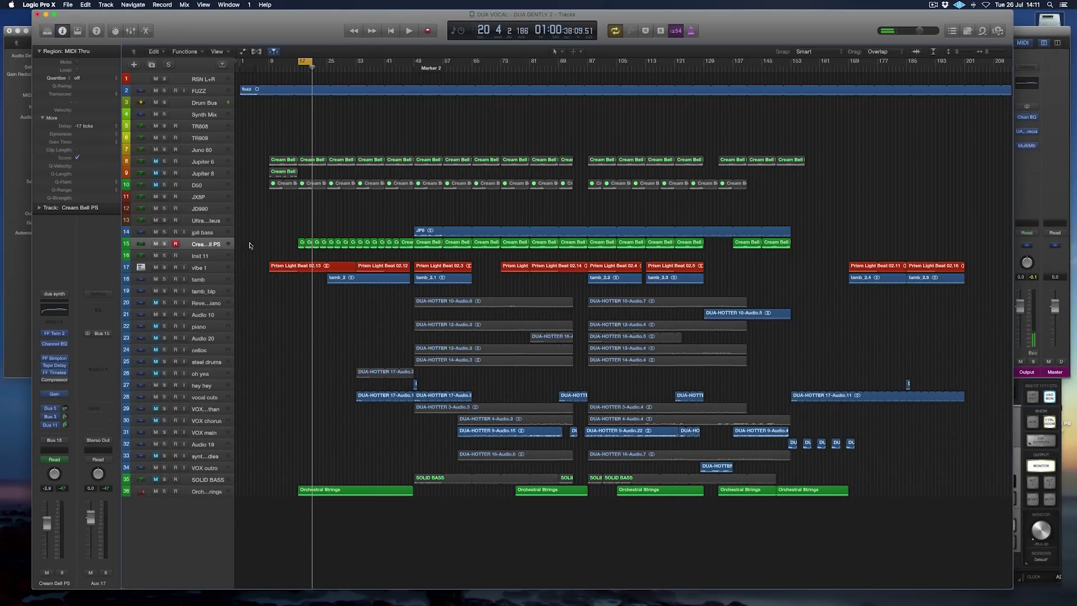
pyautogui.click(164, 244)
pyautogui.press('space')
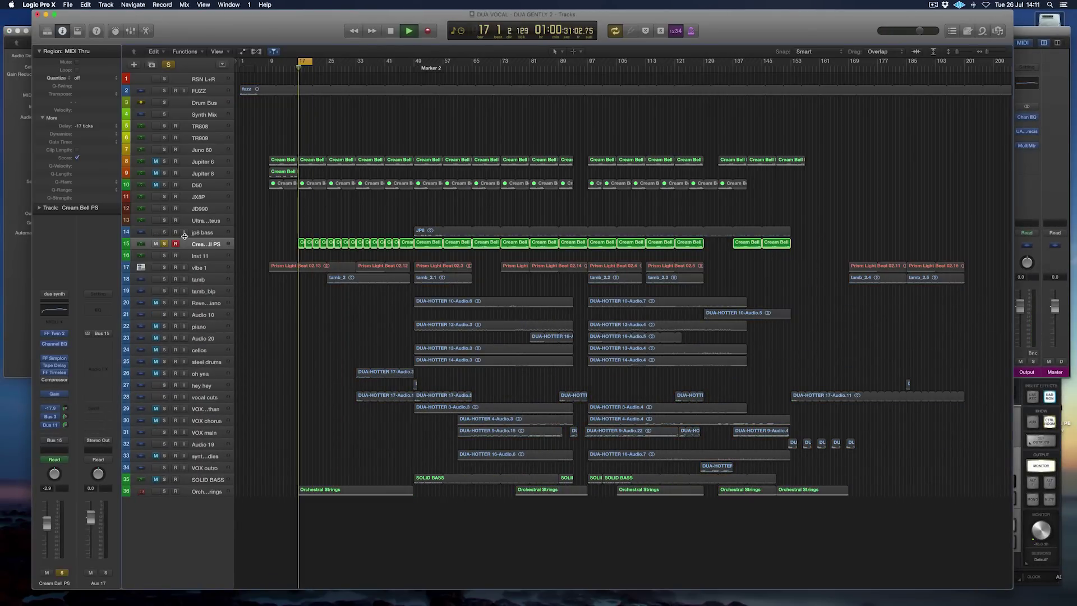
pyautogui.click(164, 244)
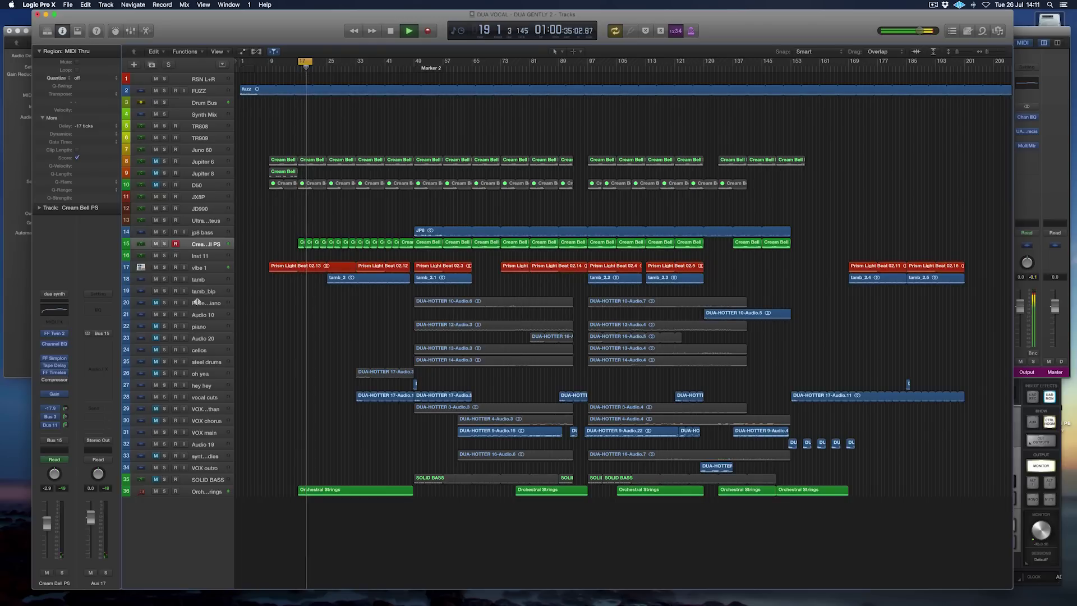
# Step: Audition the vibe 1 track in solo and inspect its Vocal Transformer plug-in
pyautogui.click(163, 268)
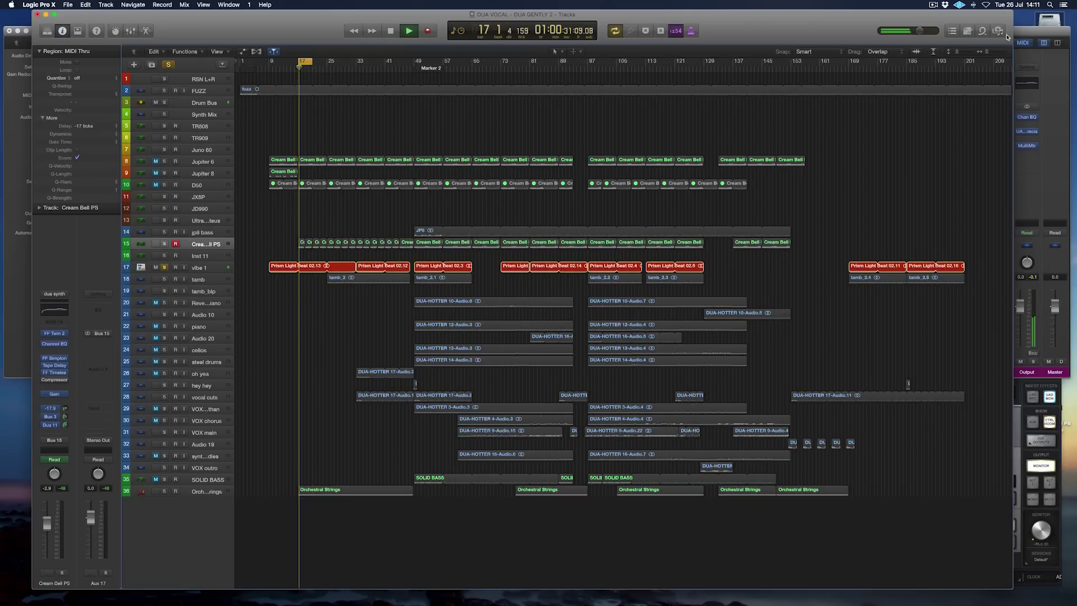
pyautogui.click(200, 269)
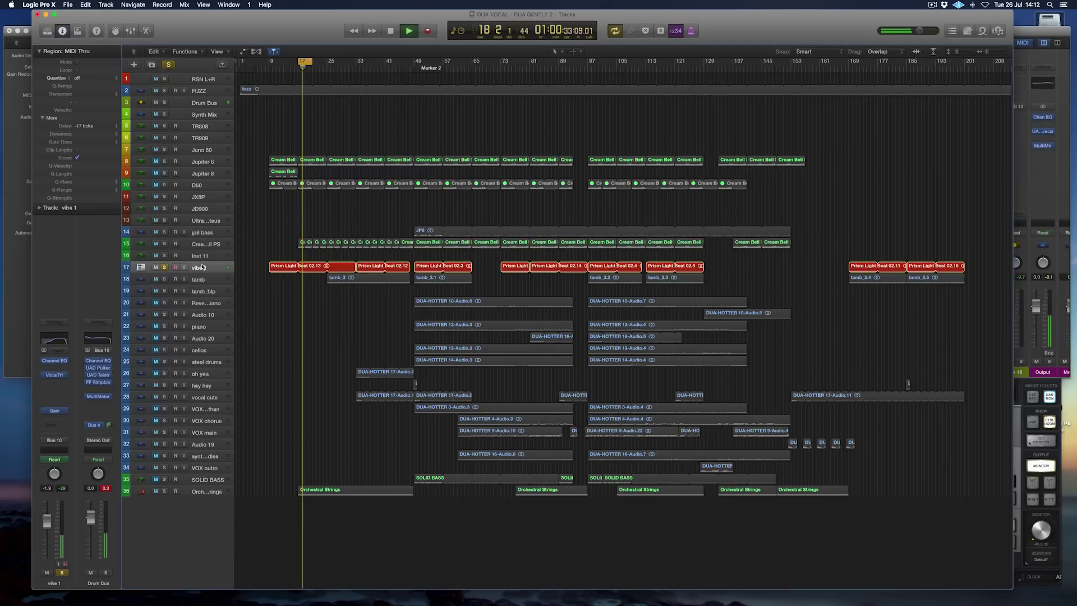
pyautogui.click(56, 375)
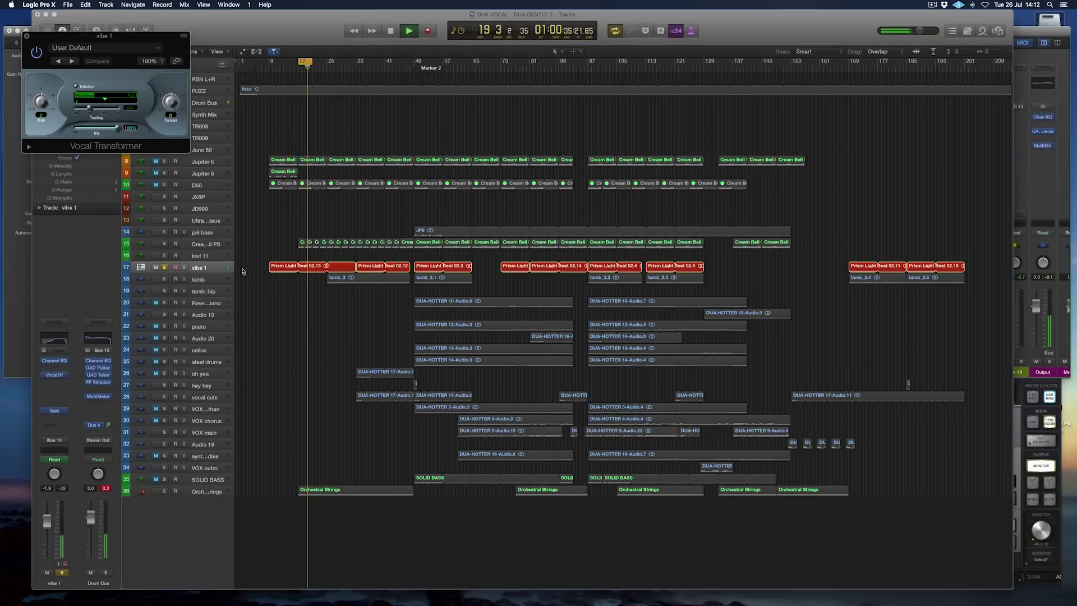
pyautogui.click(25, 37)
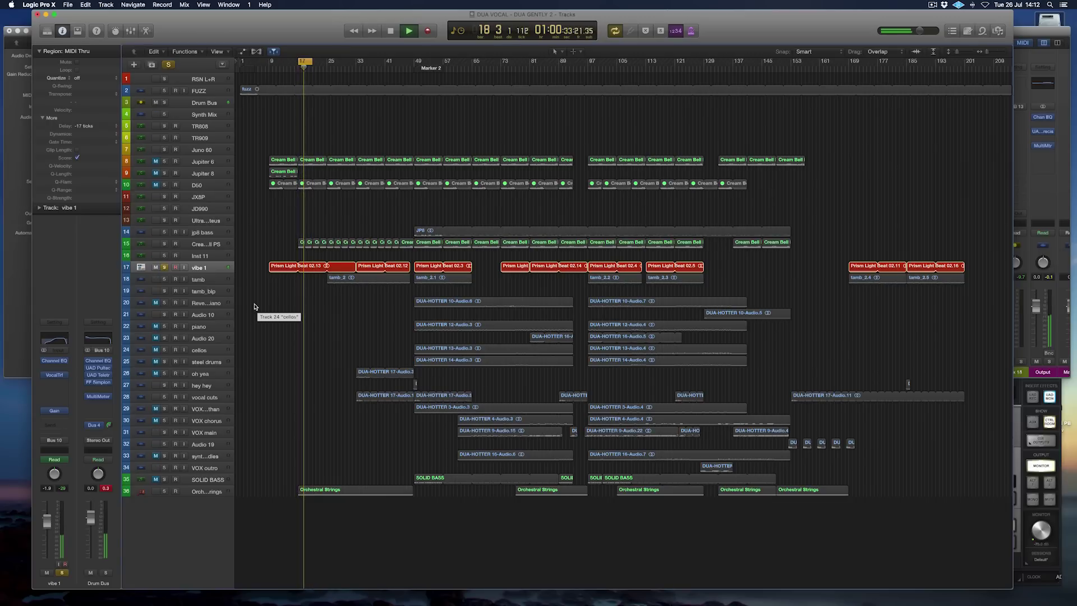
pyautogui.click(162, 268)
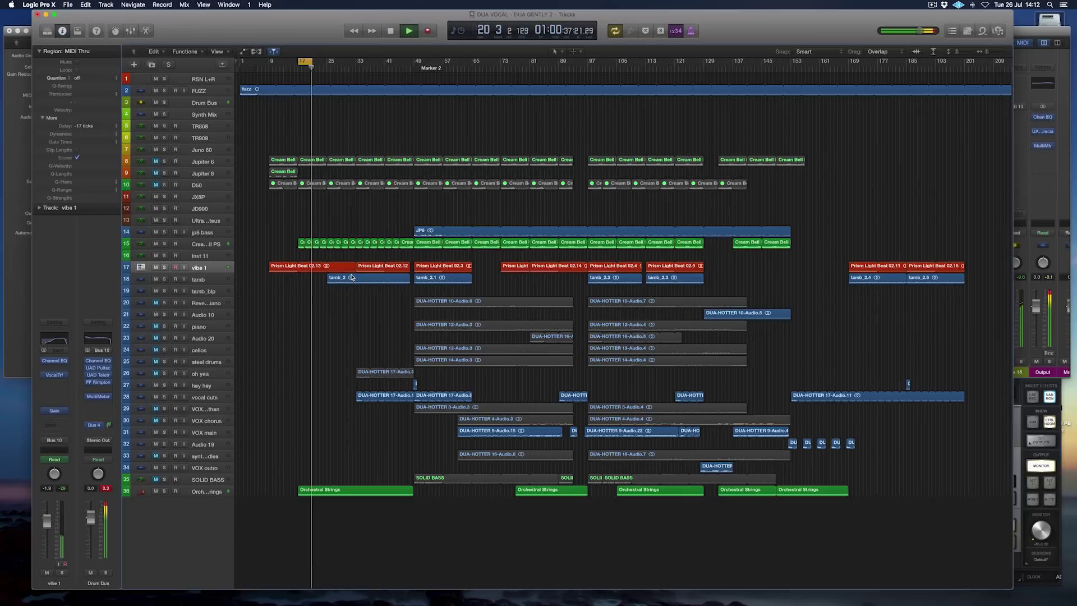
# Step: Move the cycle range to start at bar 41 and audition the tamb track in solo
pyautogui.click(305, 62)
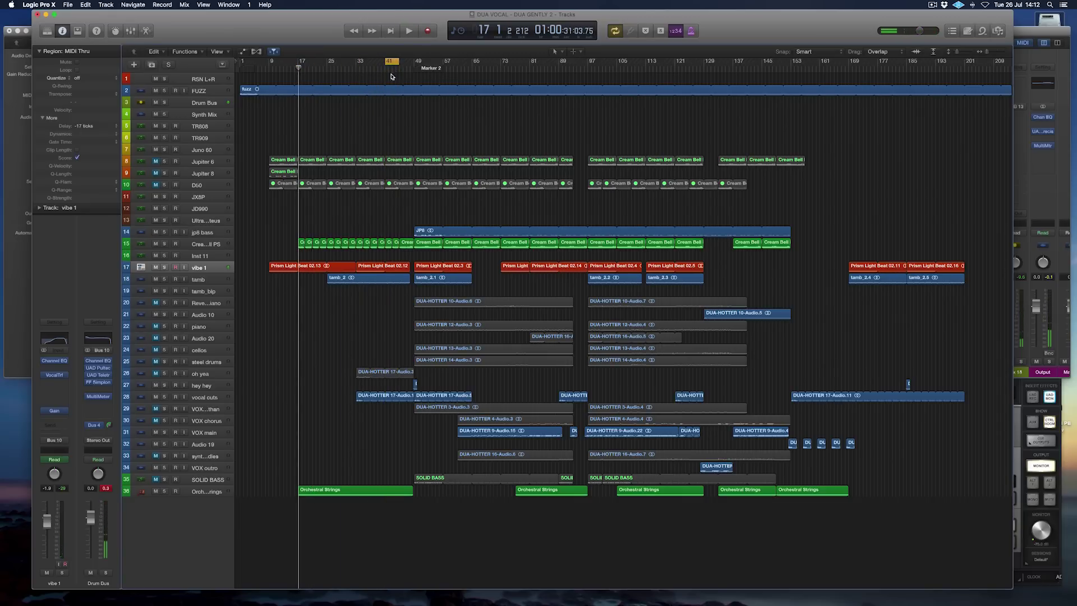
pyautogui.press('space')
pyautogui.click(164, 279)
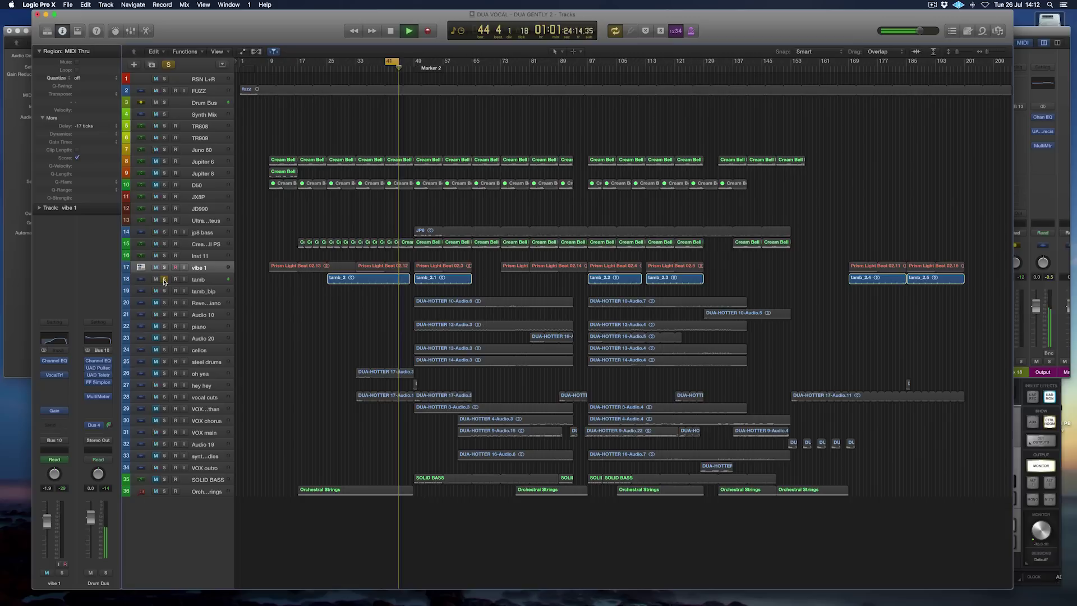
pyautogui.click(164, 279)
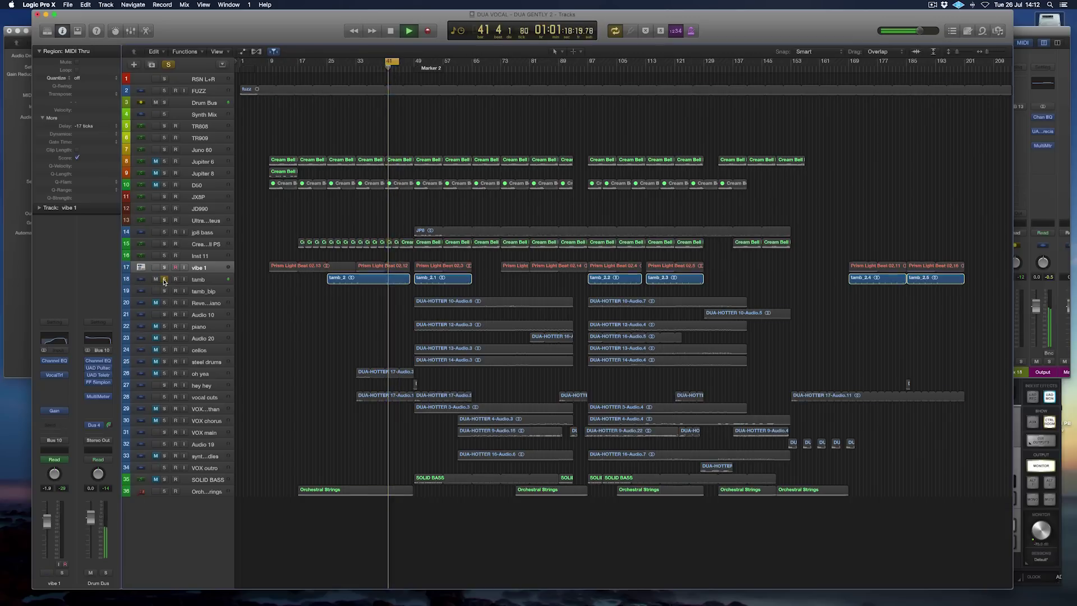
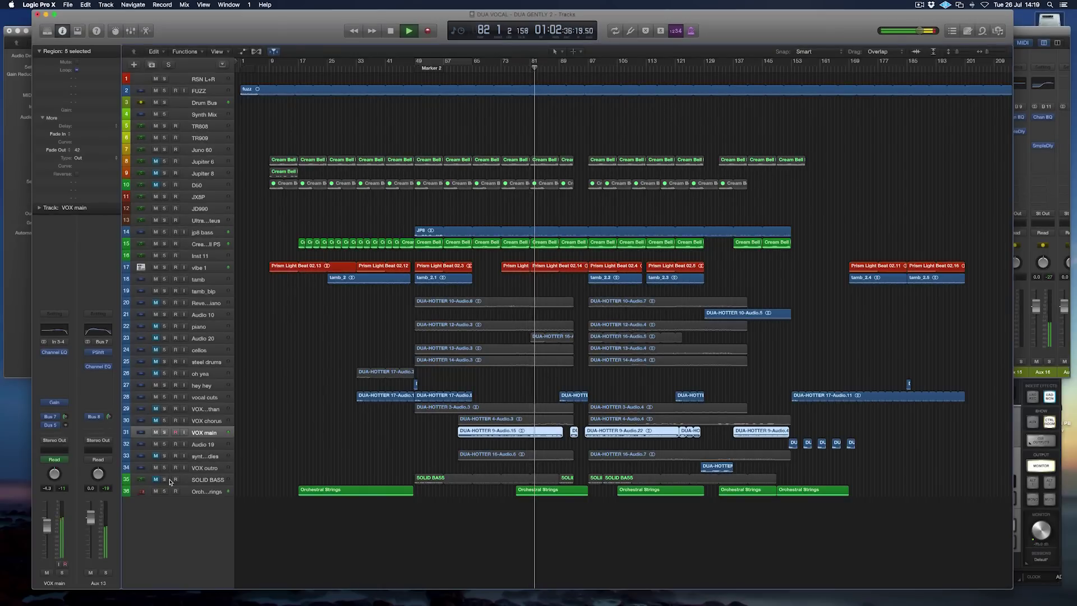
# Step: Solo the VOX main track, stop playback and inspect the Pitch Shifter plug-in on its Aux 13 send channel
pyautogui.click(164, 432)
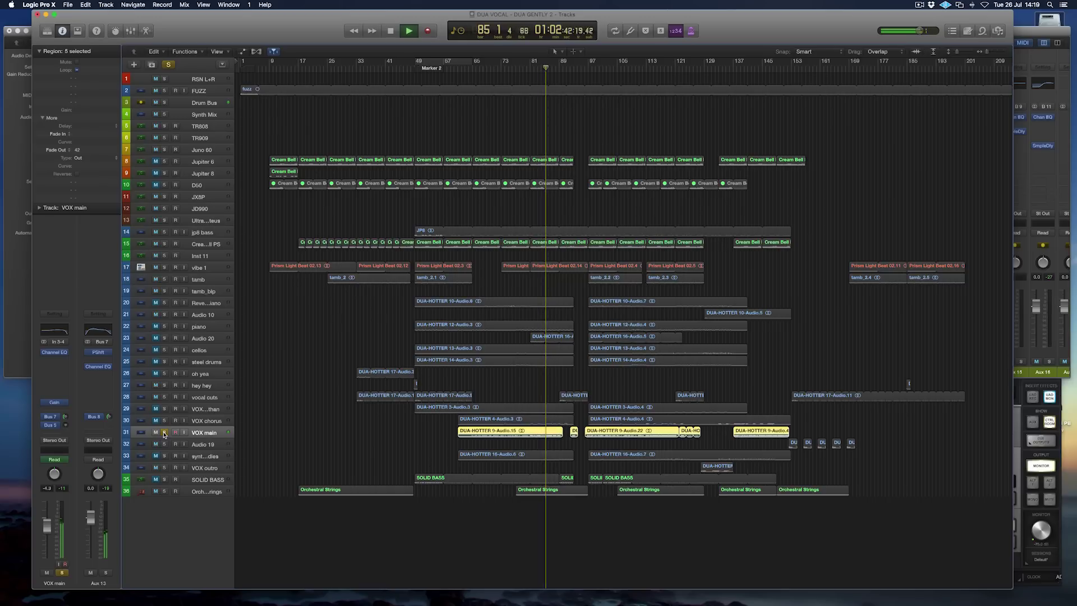
pyautogui.press('space')
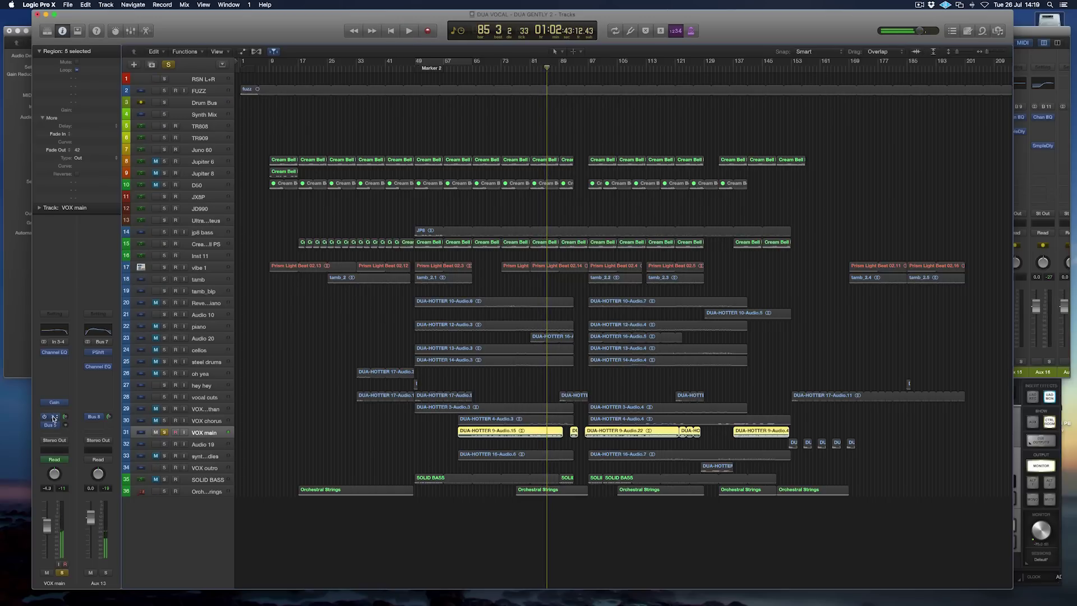
pyautogui.click(102, 354)
pyautogui.moveTo(239, 59); pyautogui.dragTo(549, 80)
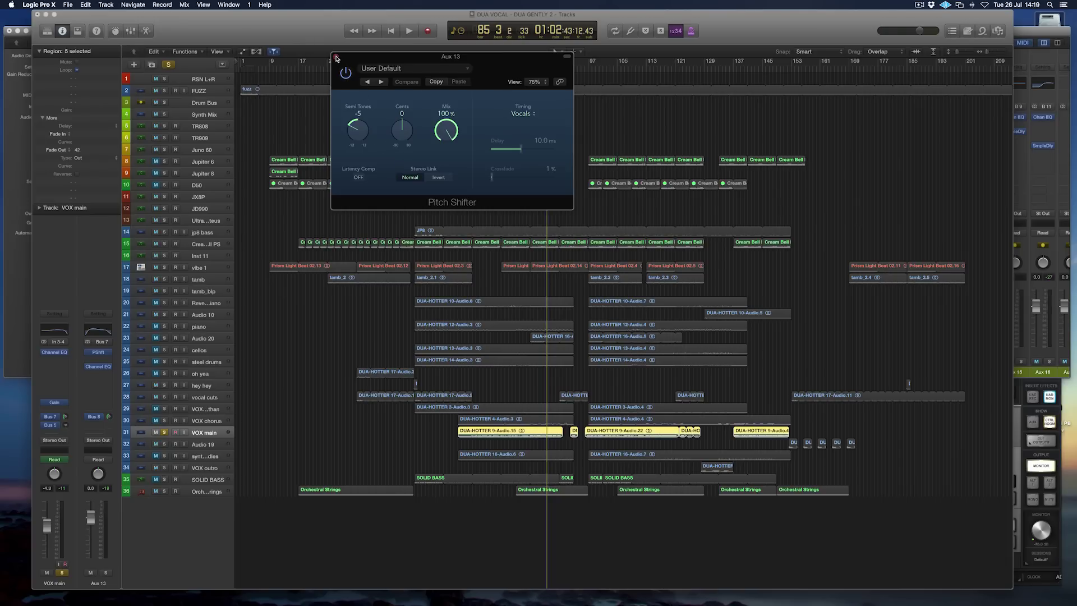
pyautogui.moveTo(337, 59); pyautogui.dragTo(301, 83)
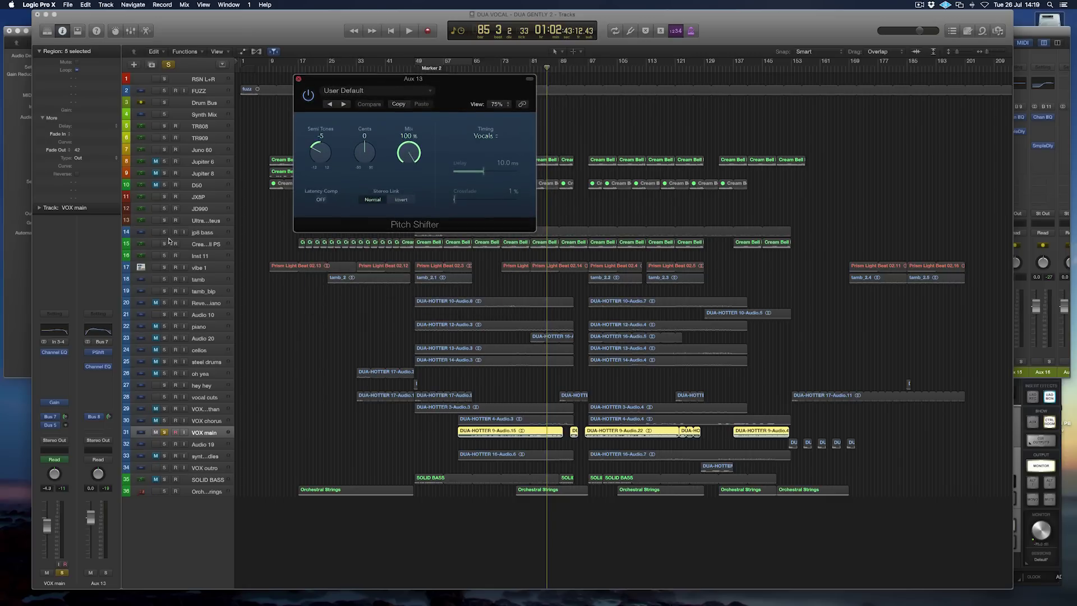
pyautogui.click(297, 79)
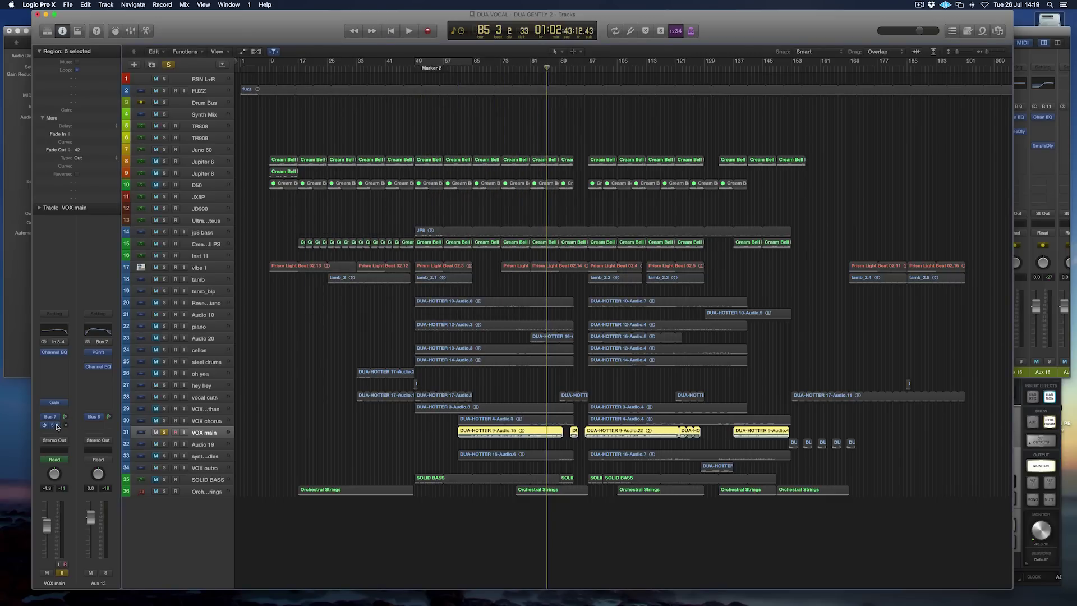
# Step: Show the springy rev phase channel fed by VOX main's Bus 5 send and inspect its Decimort plug-in
pyautogui.click(56, 425)
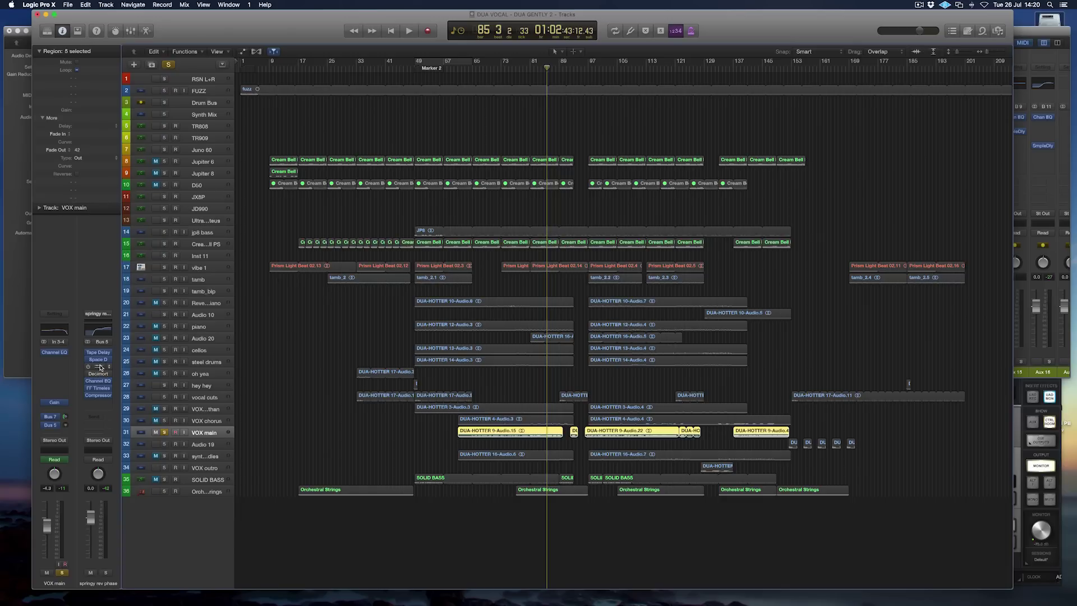
pyautogui.click(100, 374)
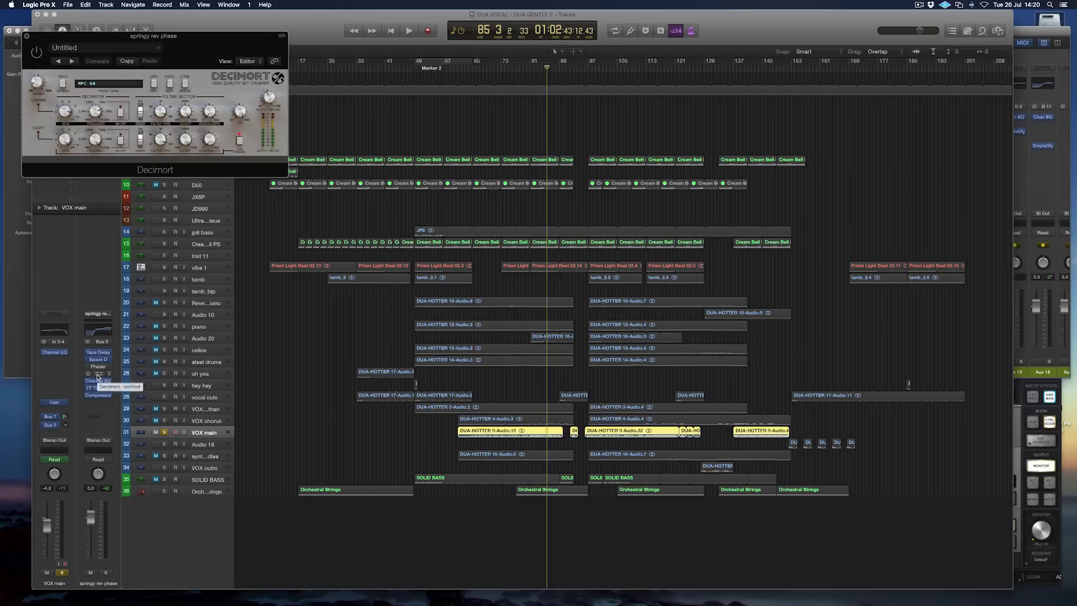
pyautogui.click(25, 36)
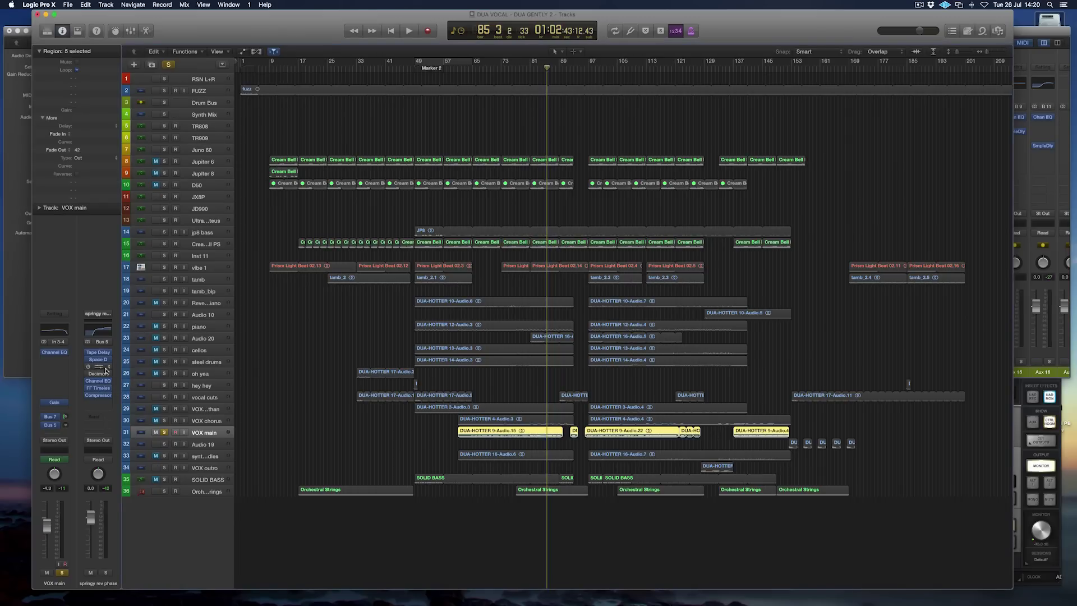
# Step: Play the soloed VOX main track with track automation shown and the tracks enlarged, rewinding a few bars to hear it again
pyautogui.press('space')
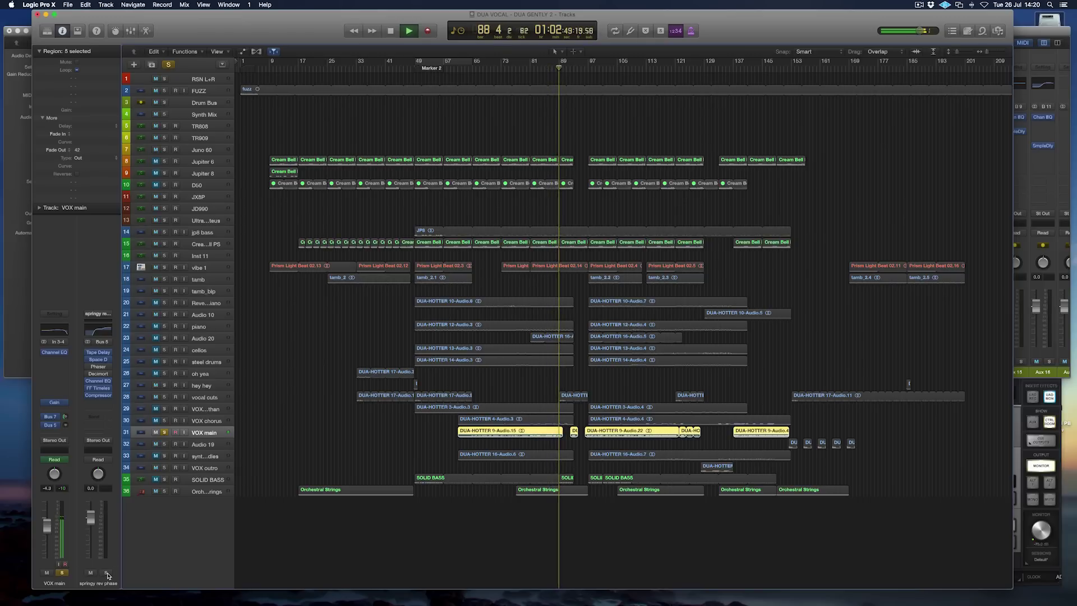
pyautogui.press('a')
pyautogui.press('super+Down')
pyautogui.press('super+Down')
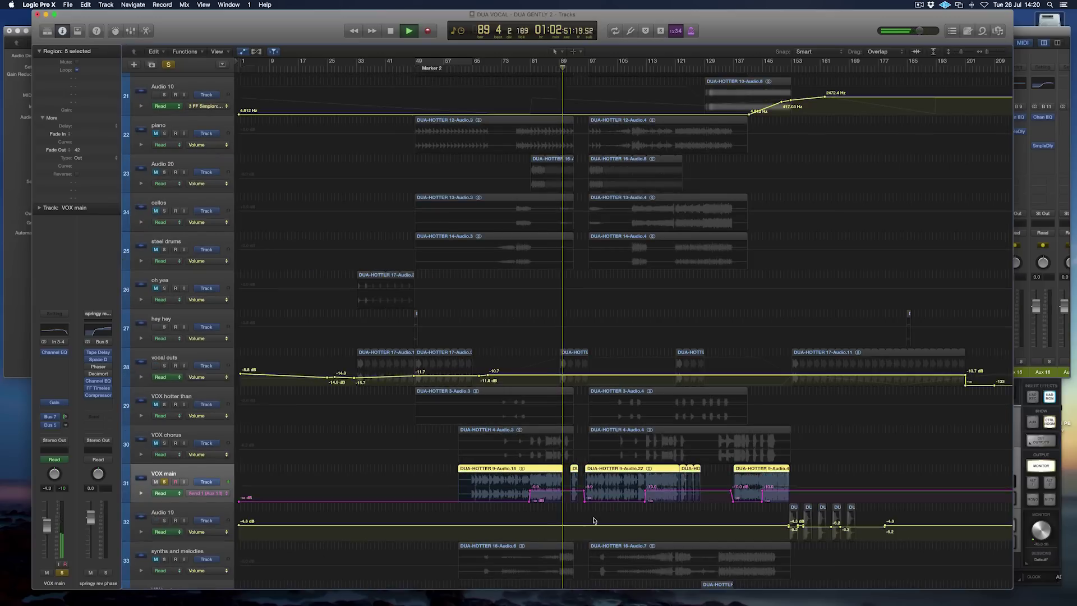
pyautogui.press(',')
pyautogui.press(',')
pyautogui.press(',')
pyautogui.press(',')
pyautogui.press(',')
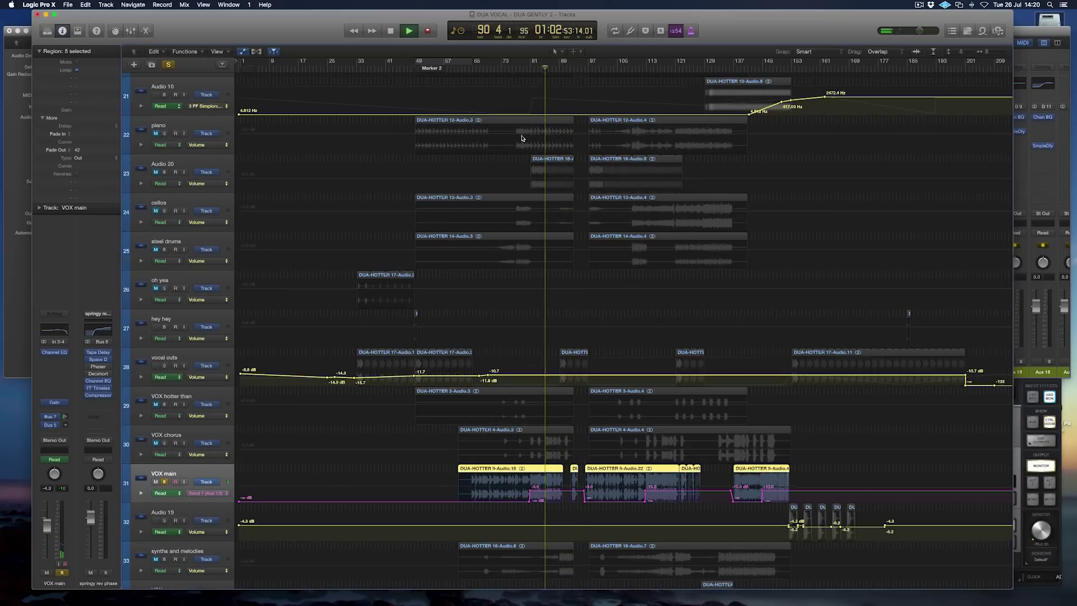
# Step: Adjust VOX main's Bus 5 send to the springy rev phase channel, trying about -15.0 dB during playback
pyautogui.click(208, 493)
pyautogui.moveTo(240, 438)
pyautogui.click(66, 425)
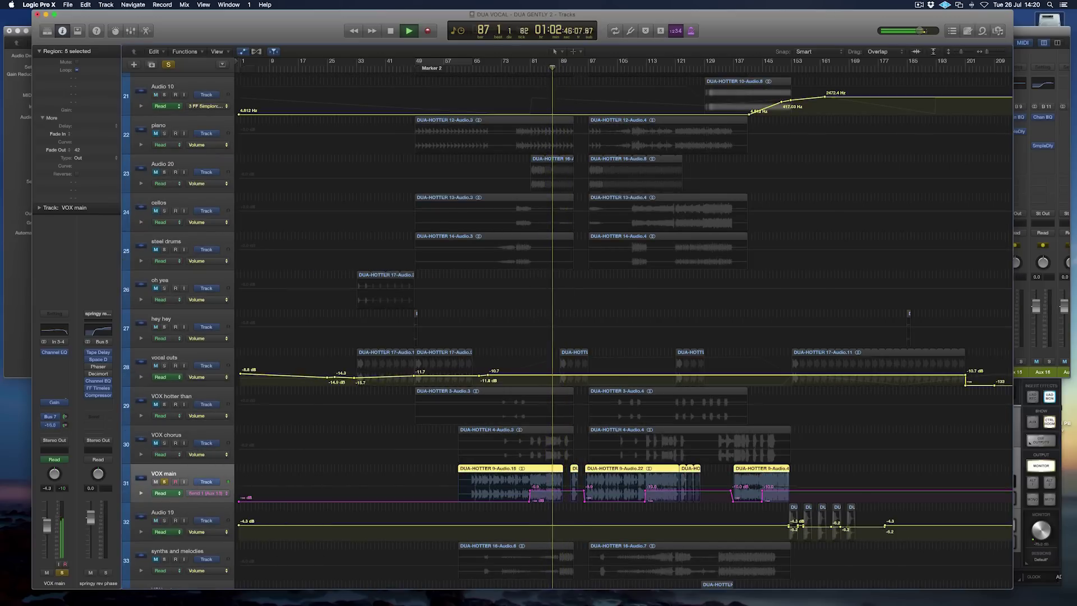
pyautogui.press('space')
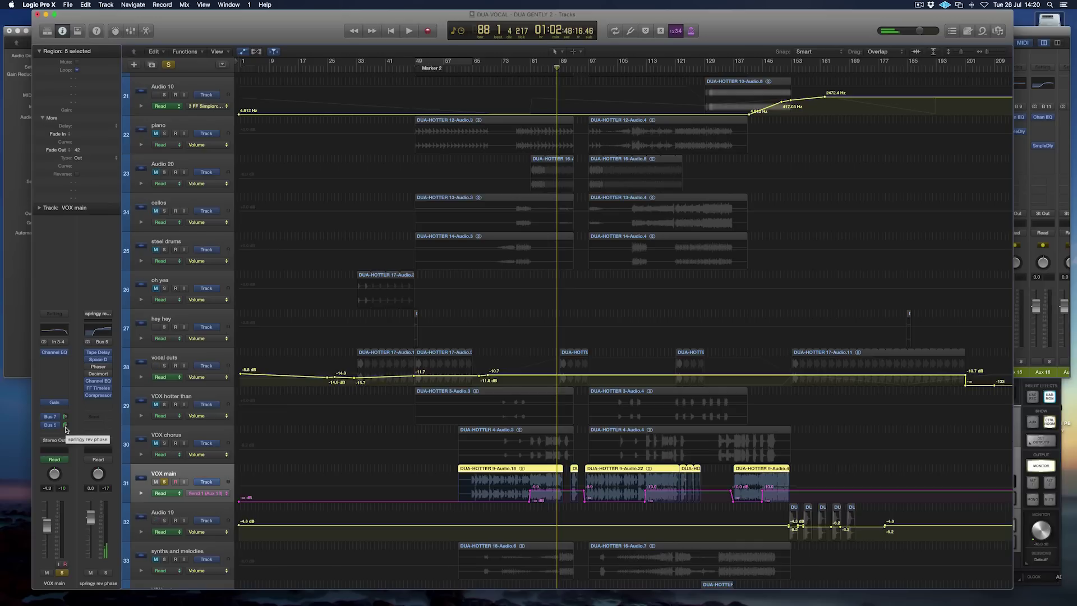
pyautogui.moveTo(66, 429); pyautogui.dragTo(66, 427)
# Step: Turn off solo on VOX main and inspect its Channel EQ while playing the song from bar 84
pyautogui.click(61, 573)
pyautogui.moveTo(549, 70); pyautogui.dragTo(539, 70)
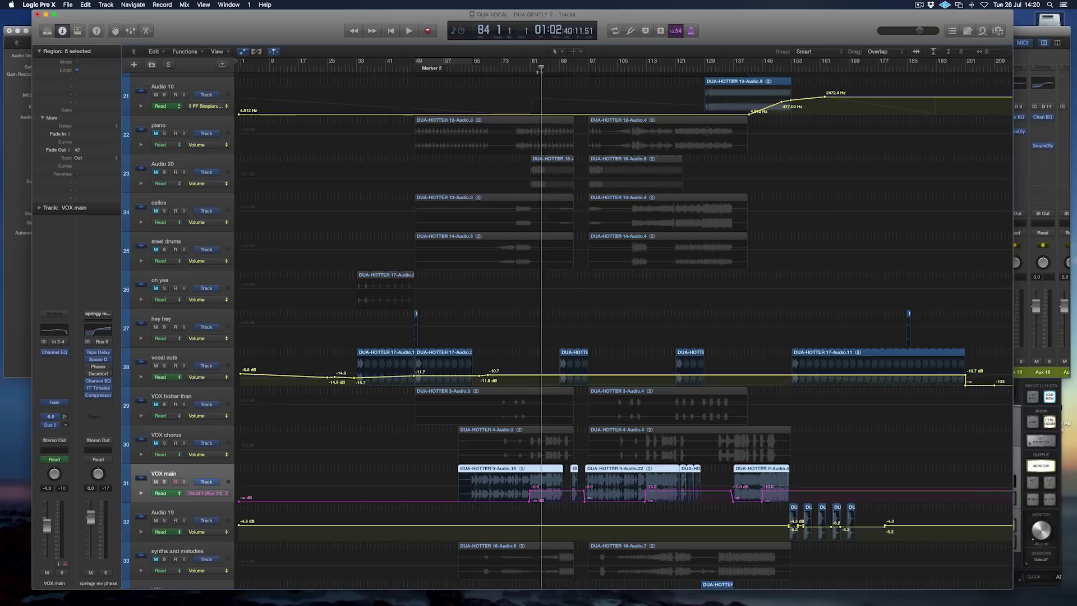
pyautogui.click(60, 332)
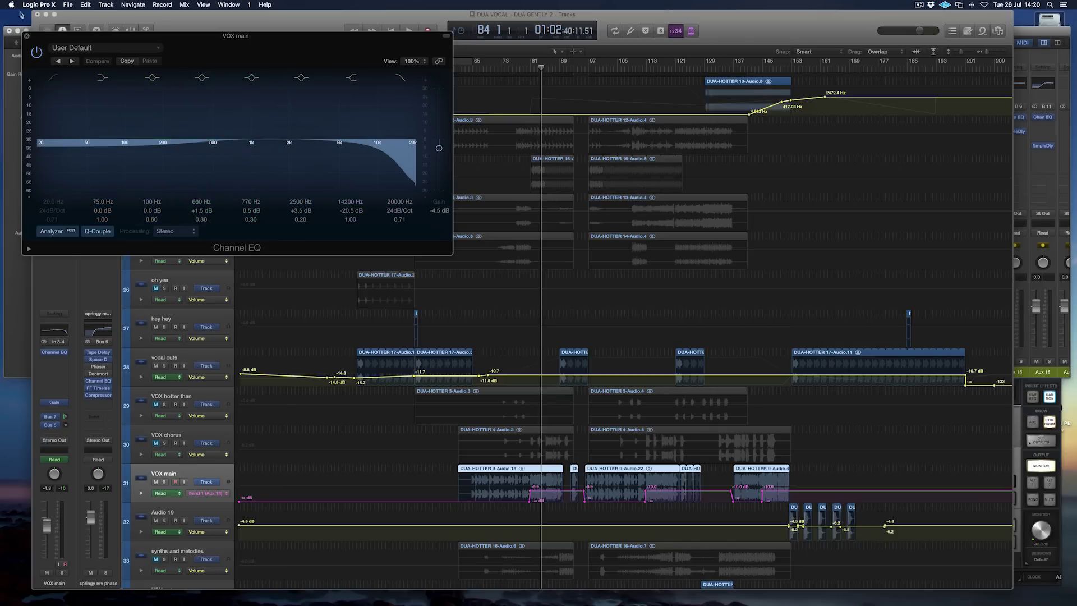
pyautogui.press('space')
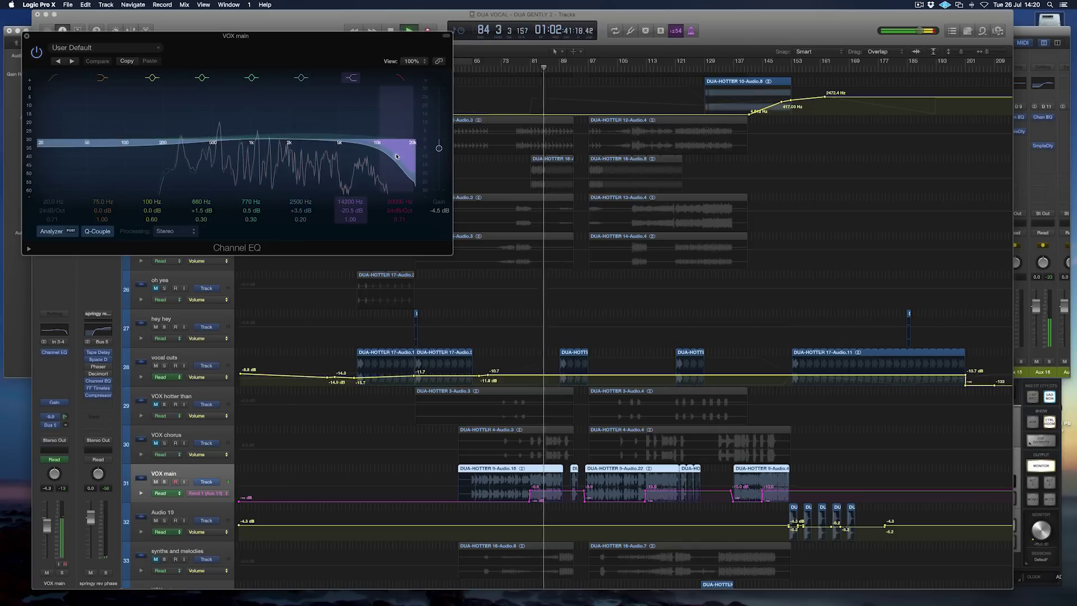
pyautogui.click(25, 37)
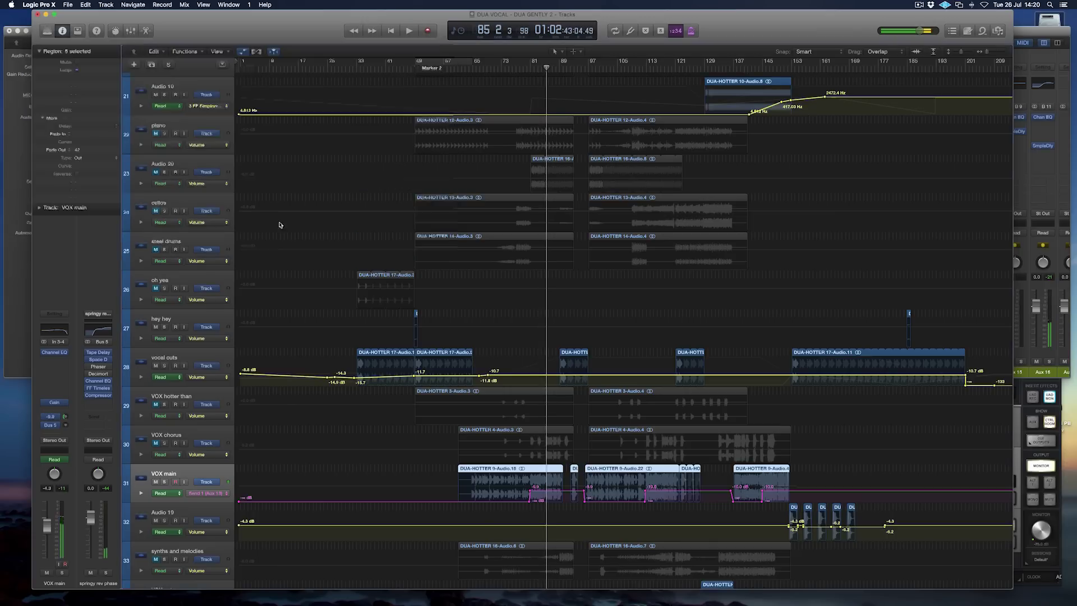
pyautogui.press('a')
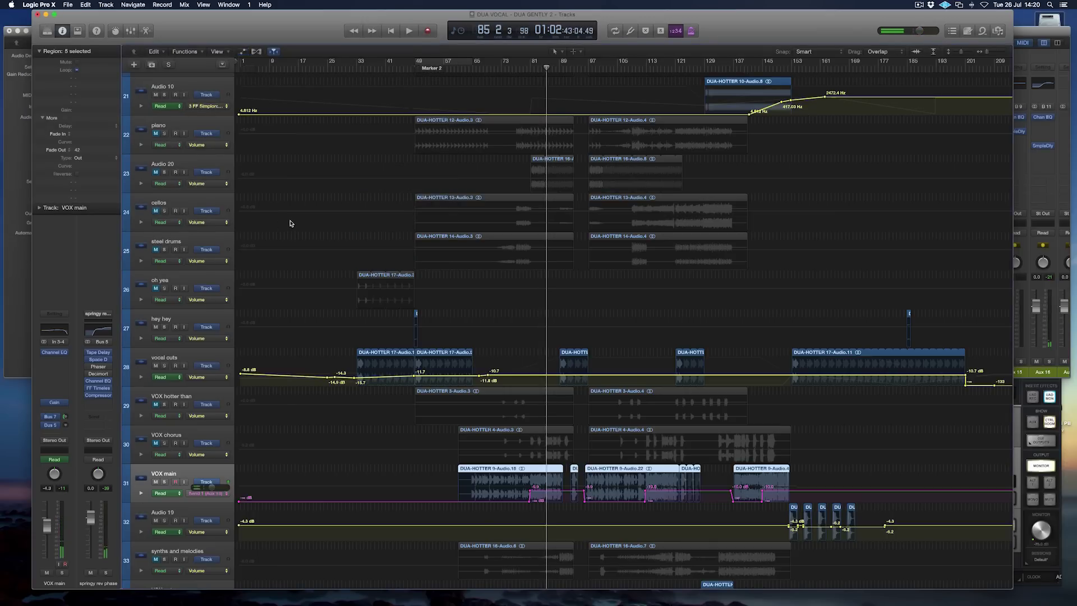
# Step: Shrink the tracks to the full-song overview, solo the Orchestral Strings track and play it from bar 84
pyautogui.press('z')
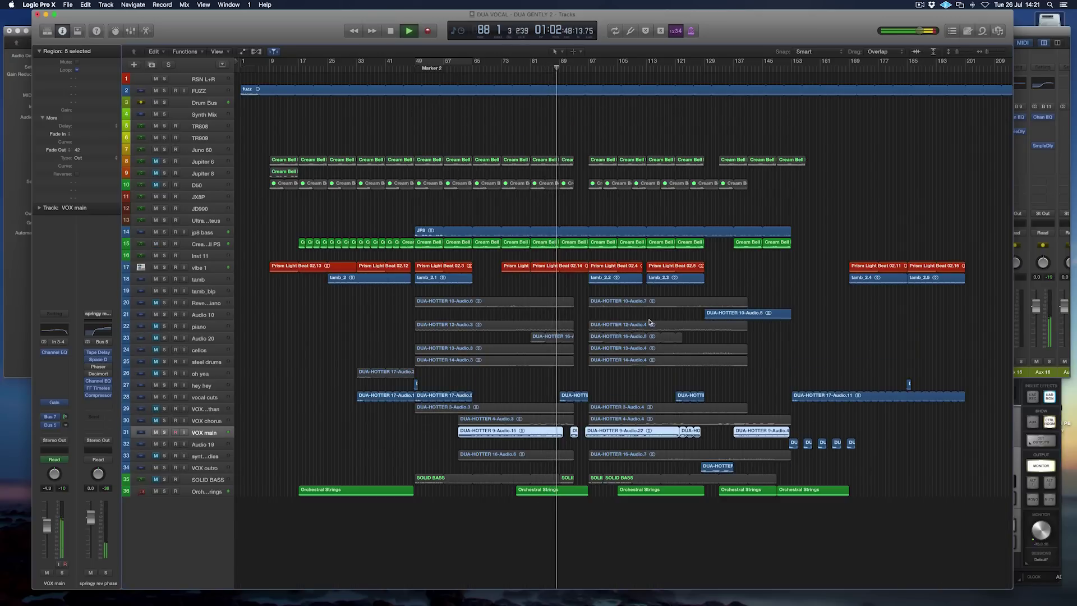
pyautogui.click(200, 492)
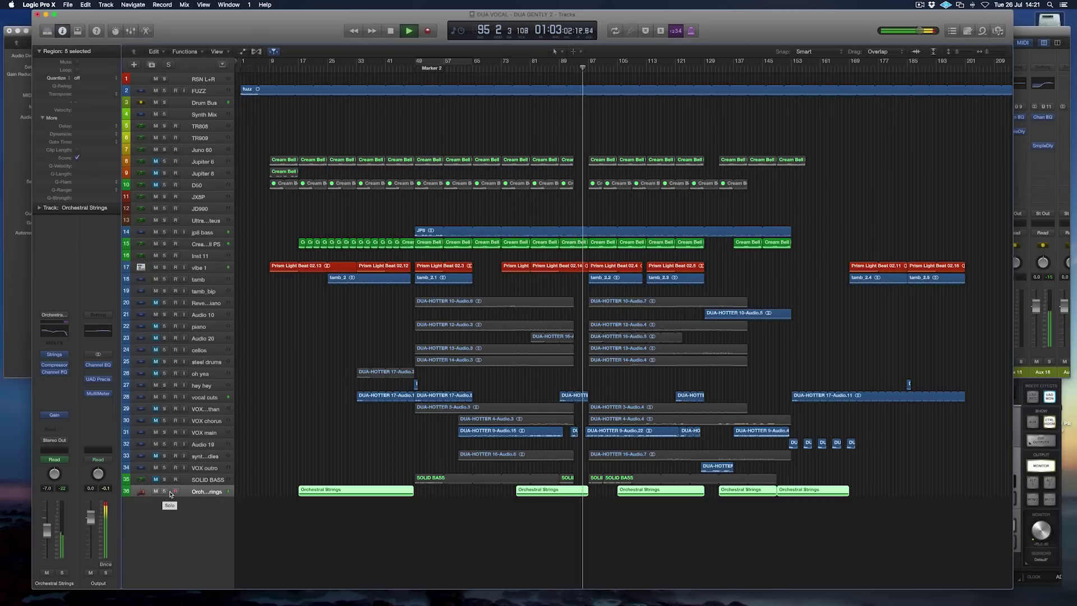
pyautogui.press('space')
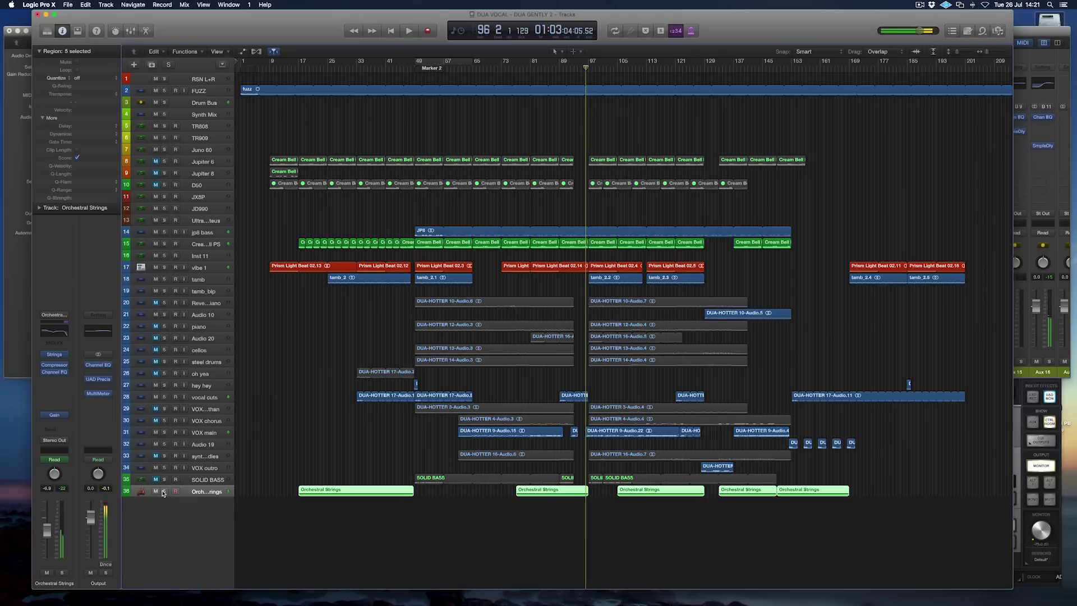
pyautogui.click(164, 492)
pyautogui.click(541, 68)
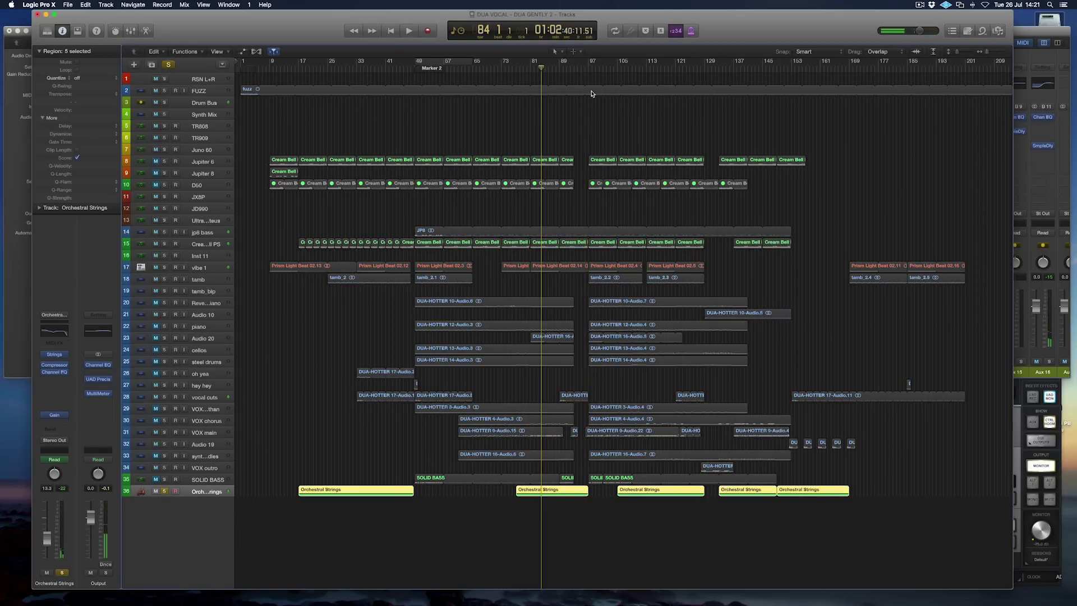
pyautogui.press('space')
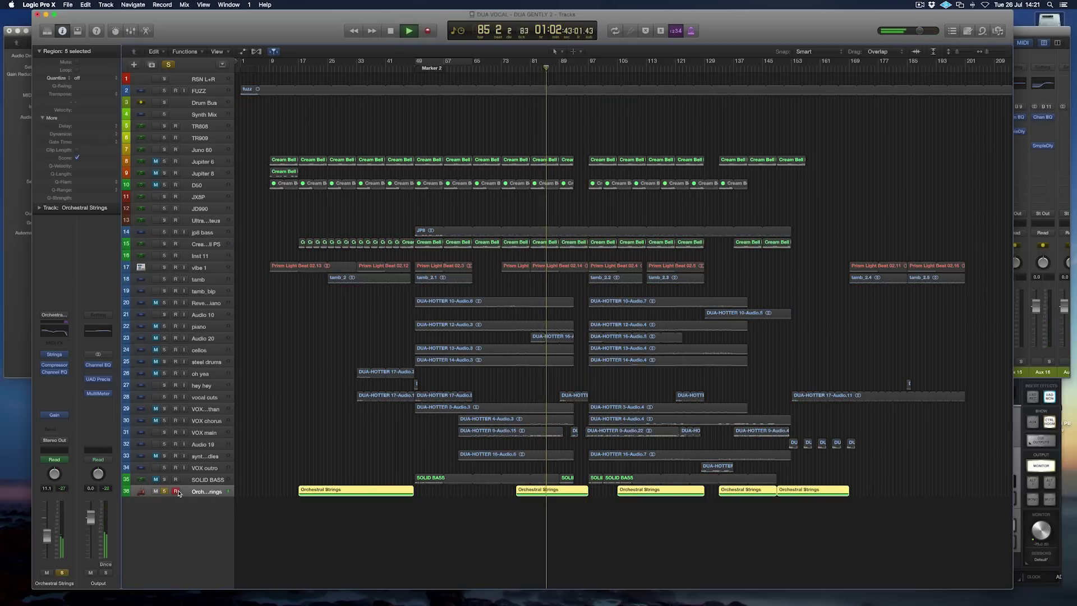
# Step: Inspect the Strings instrument on the Orchestral Strings channel during playback and turn off the track's solo
pyautogui.click(54, 354)
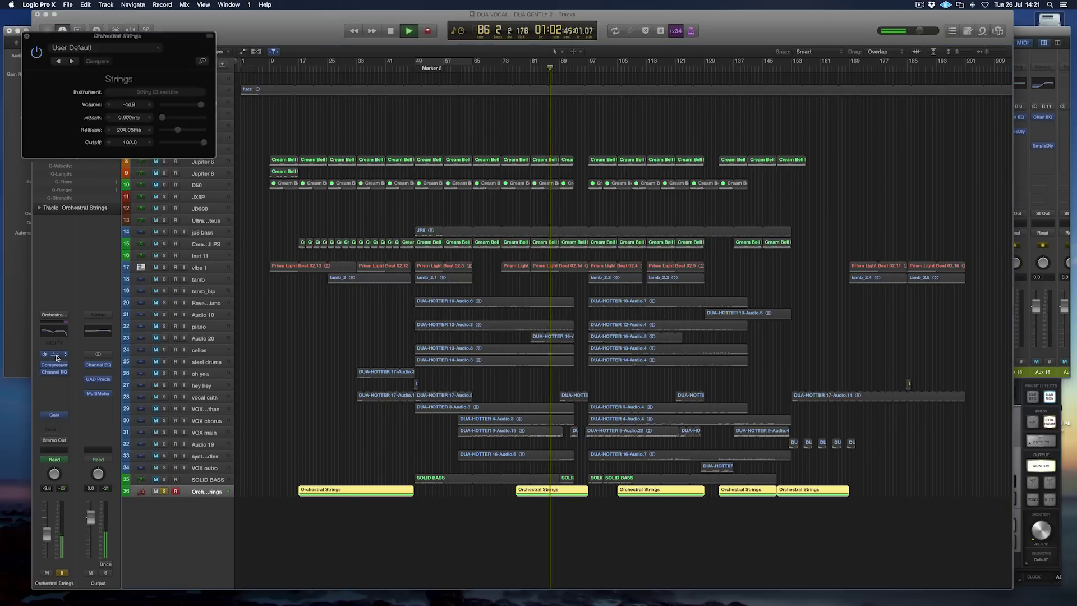
pyautogui.click(26, 36)
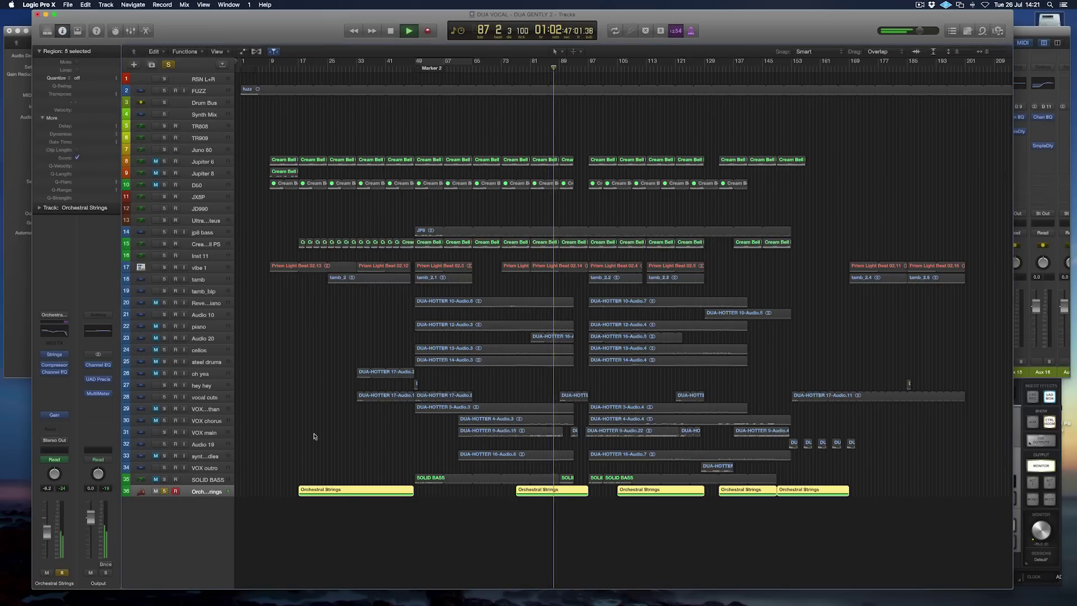
pyautogui.click(164, 492)
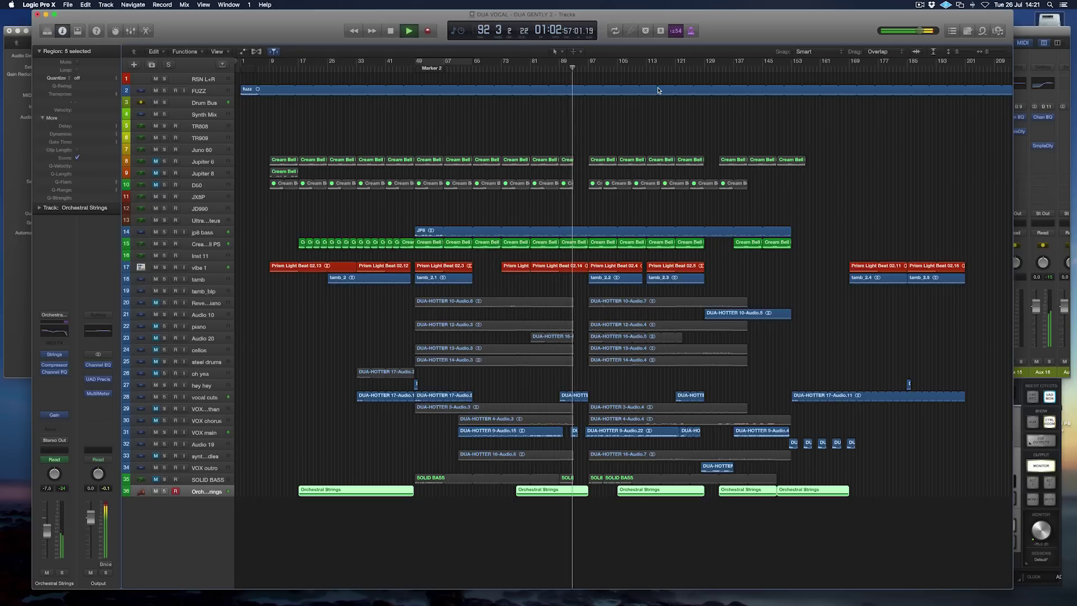
# Step: Play the full arrangement from bar 113 and skip ahead to about bar 128
pyautogui.press('space')
pyautogui.click(646, 67)
pyautogui.press('space')
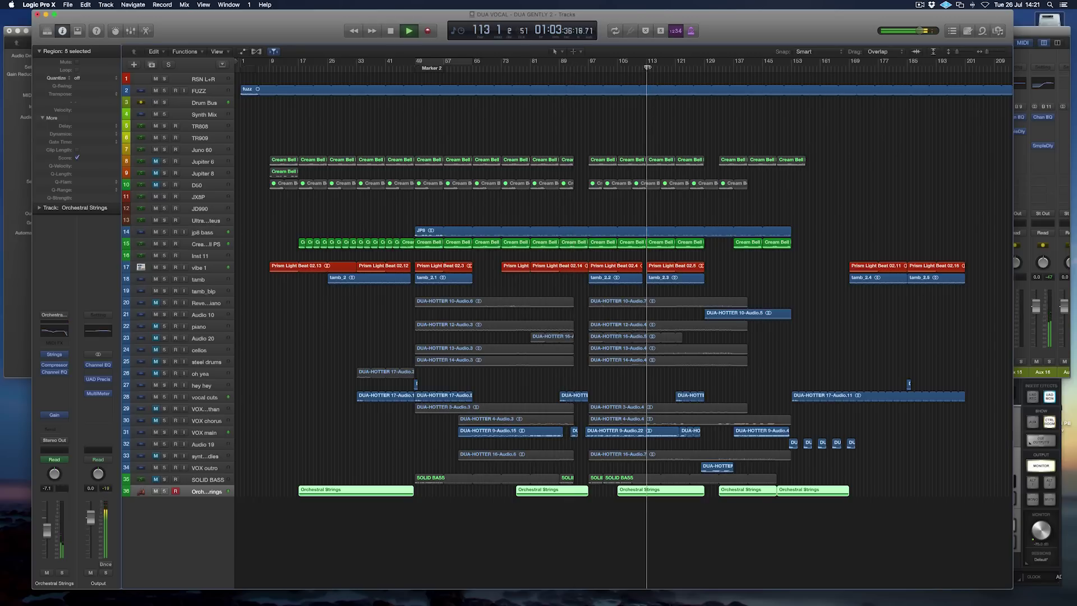
pyautogui.click(701, 67)
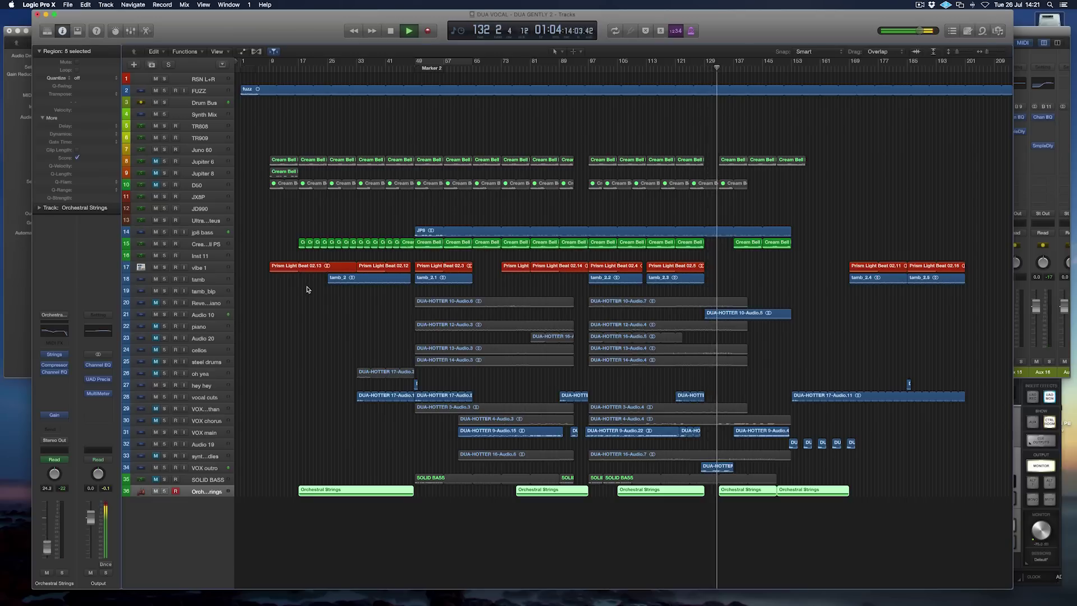
# Step: Audition the Audio 10 track in solo while viewing its channel strip, and turn its solo off again
pyautogui.hscroll(3, 648, 241)
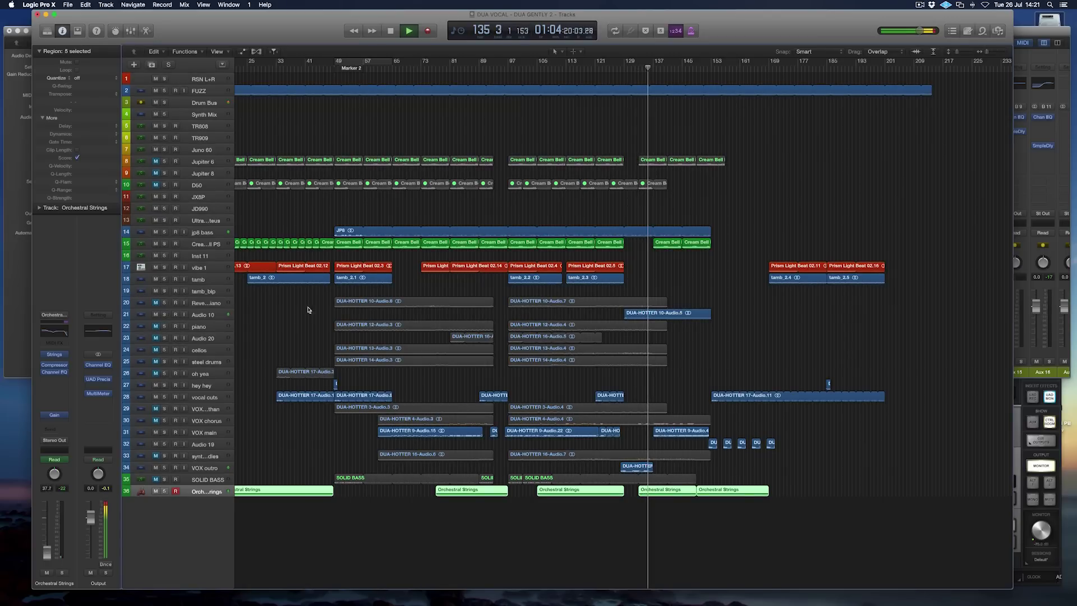
pyautogui.click(165, 315)
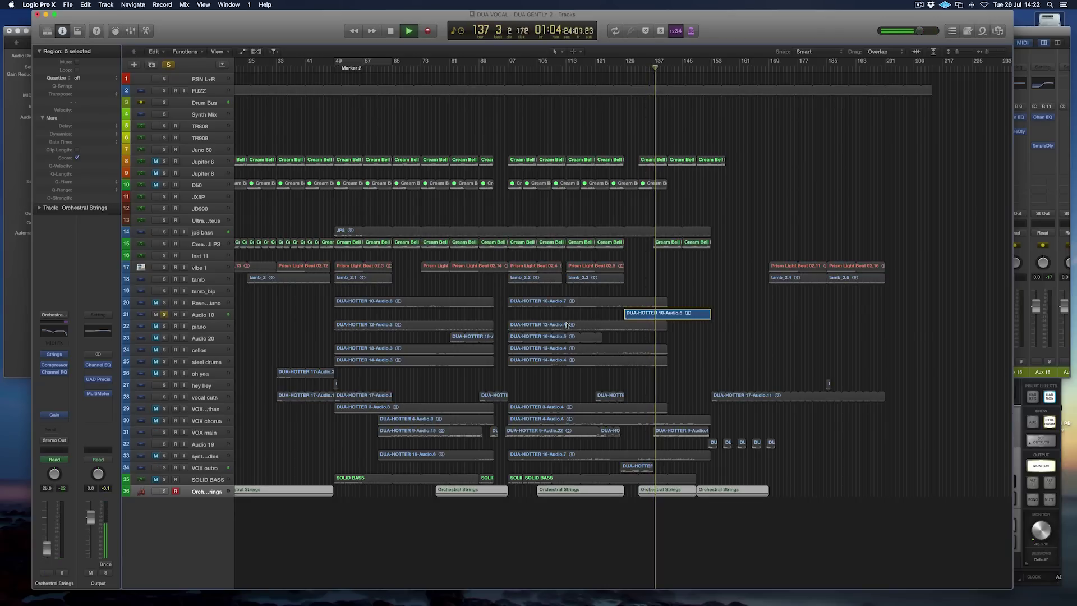
pyautogui.click(192, 315)
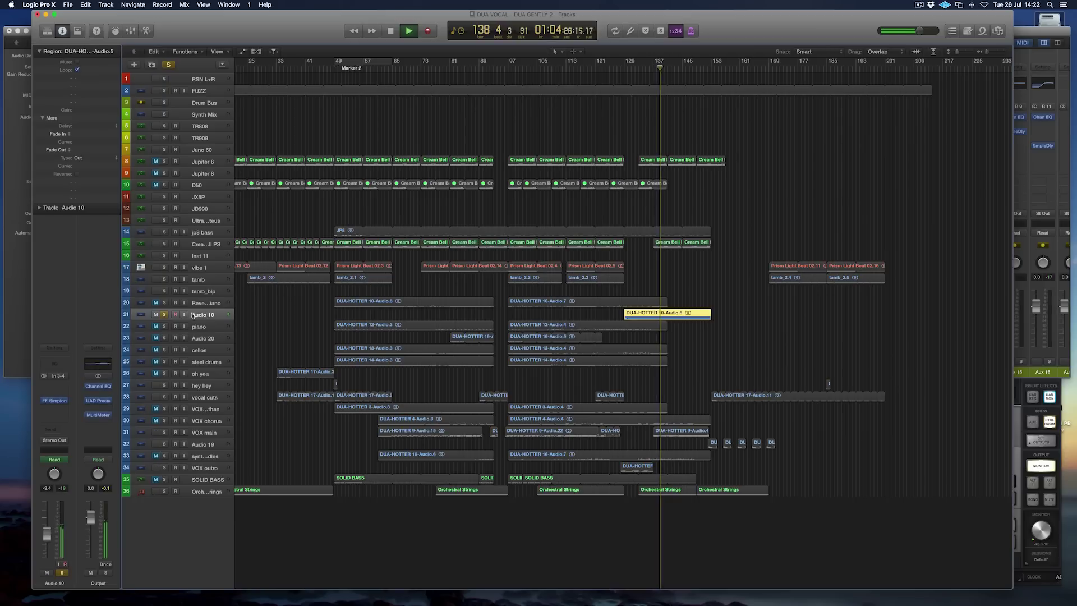
pyautogui.click(164, 316)
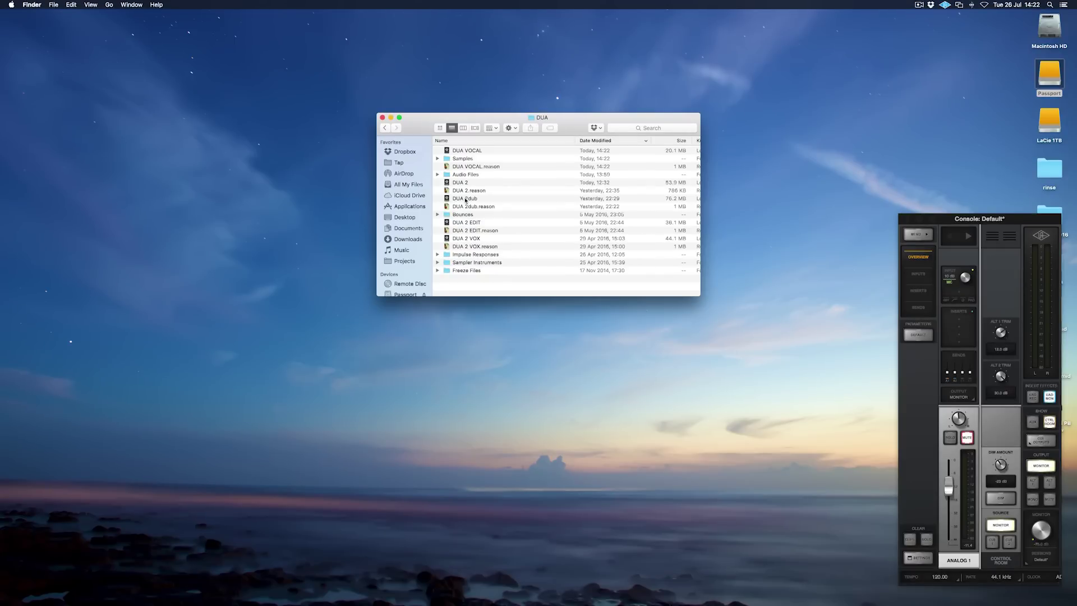
# Step: Open the DUA 2dub Logic project and the DUA 2dub.reason file from the DUA folder, and close the folder window
pyautogui.doubleClick(466, 198)
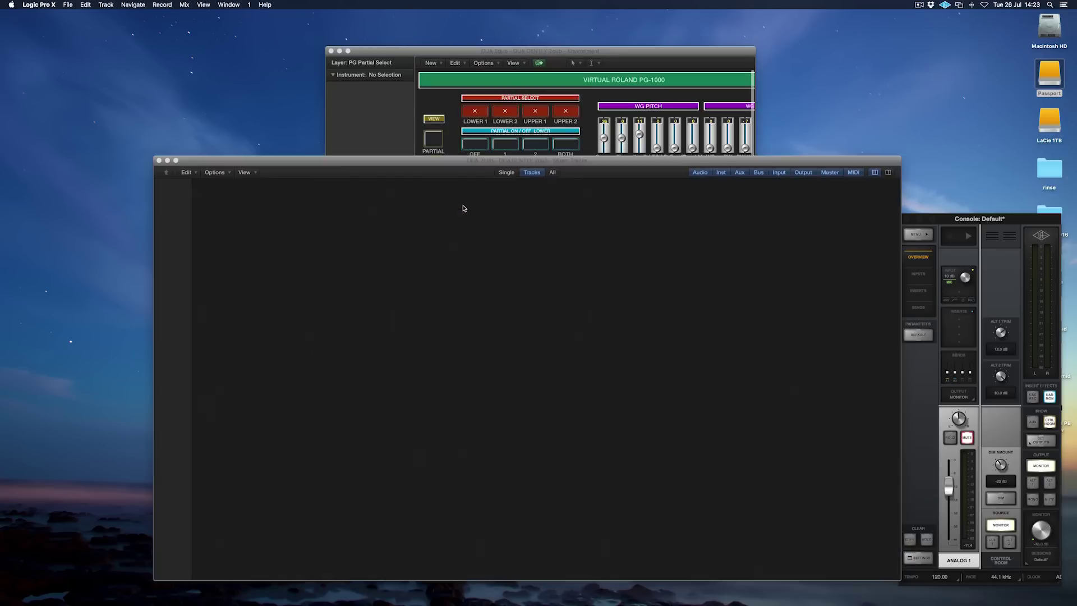
pyautogui.press('F3')
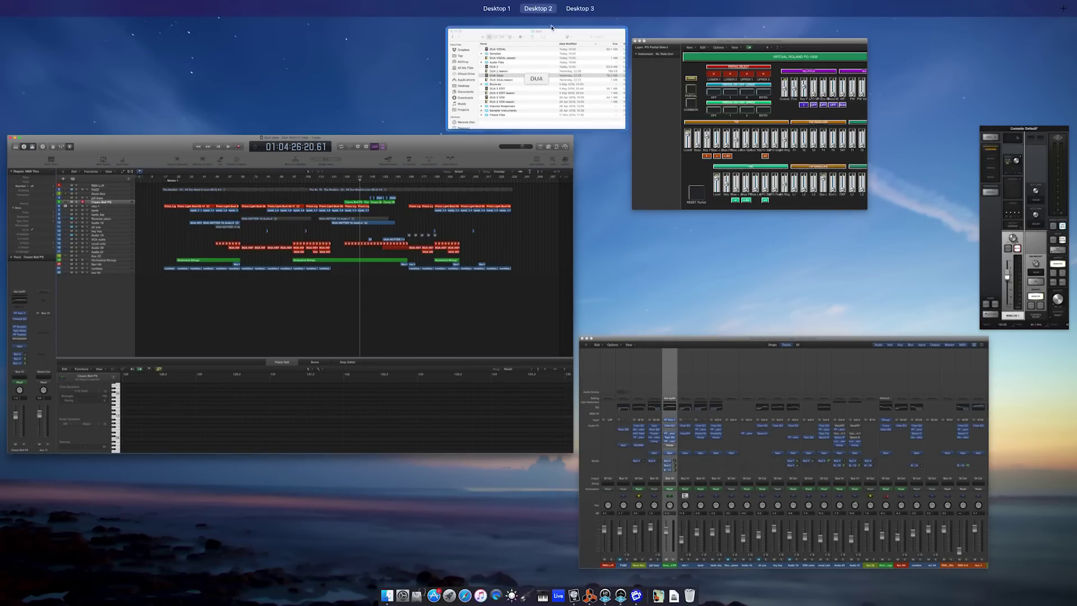
pyautogui.click(536, 85)
pyautogui.doubleClick(469, 206)
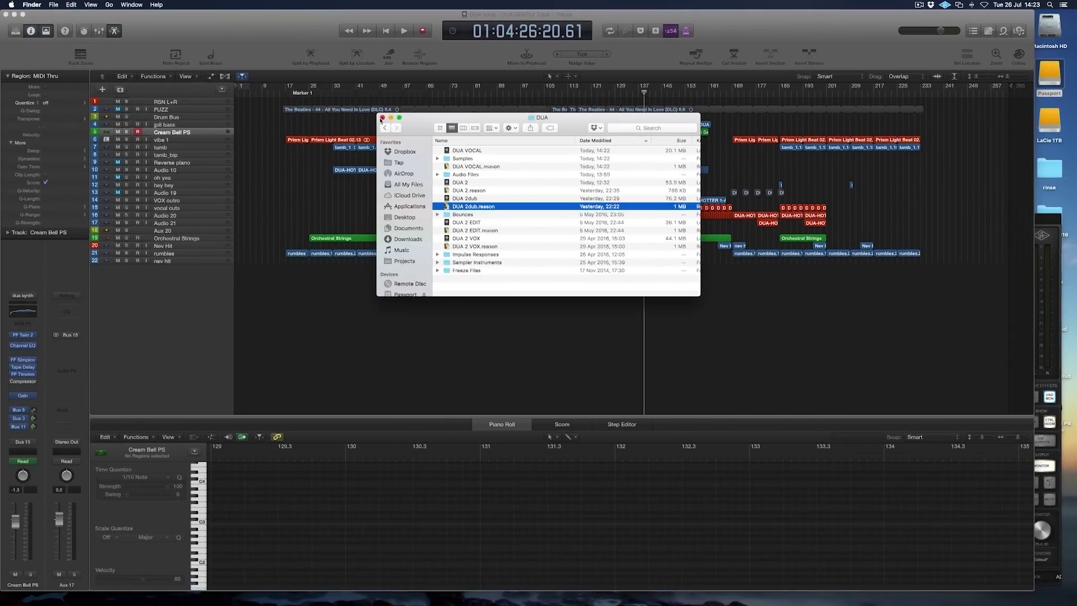
pyautogui.click(382, 118)
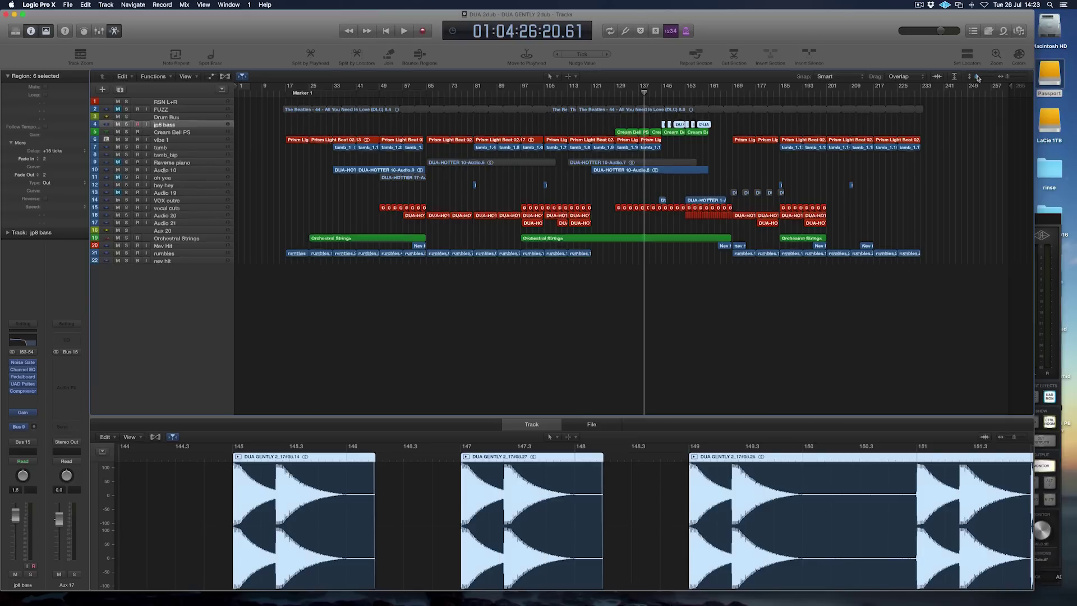
# Step: Enlarge the Logic tracks, switch to Reason and play the dub version from about bar 24
pyautogui.press('z')
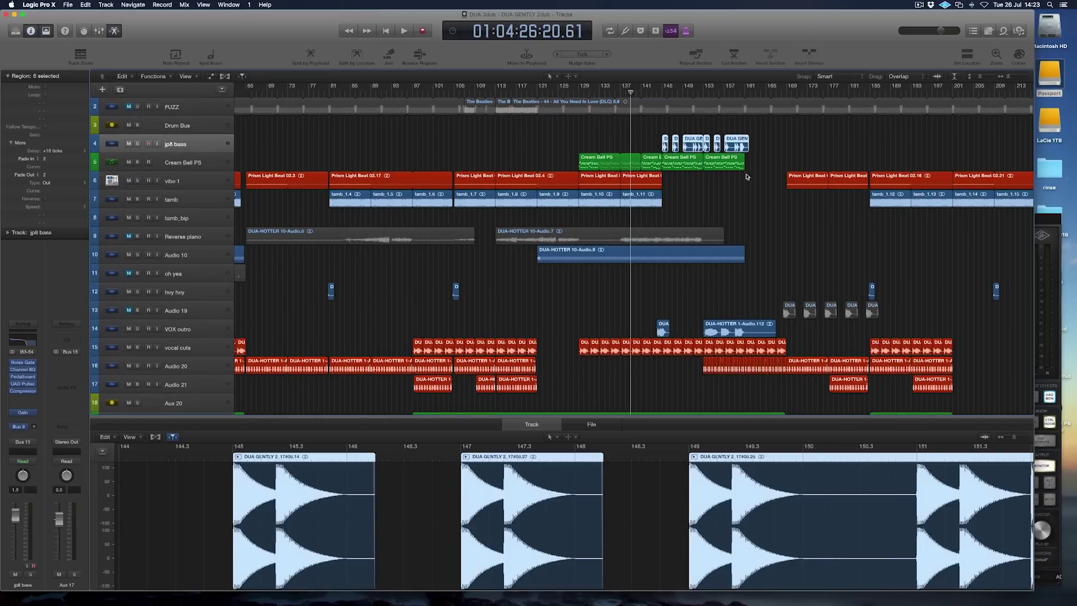
pyautogui.hscroll(-10, 746, 177)
pyautogui.hotkey('ctrl', 'Right')
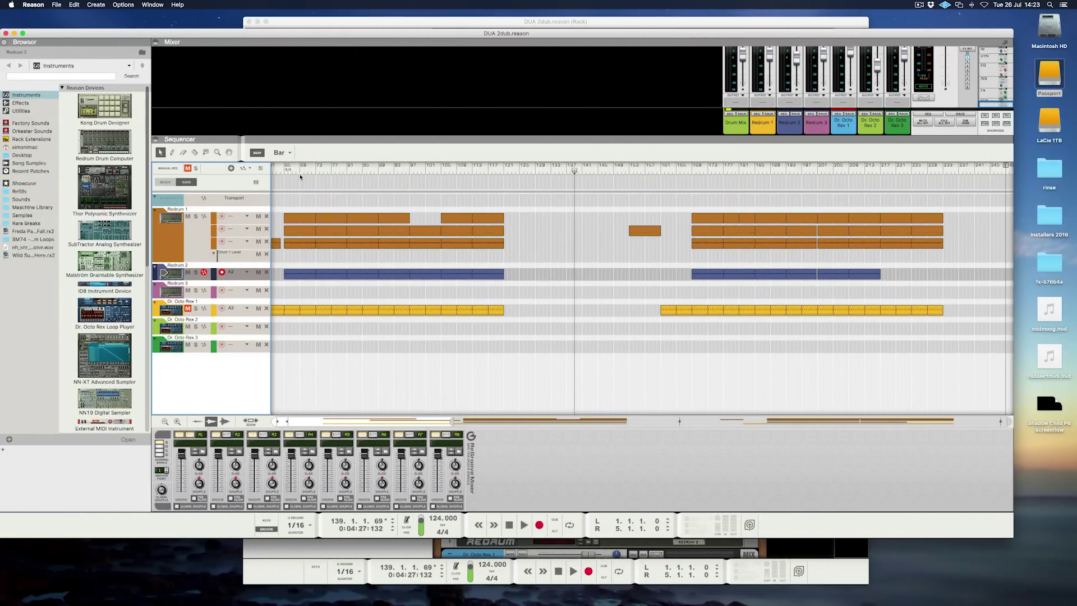
pyautogui.hscroll(-10, 296, 166)
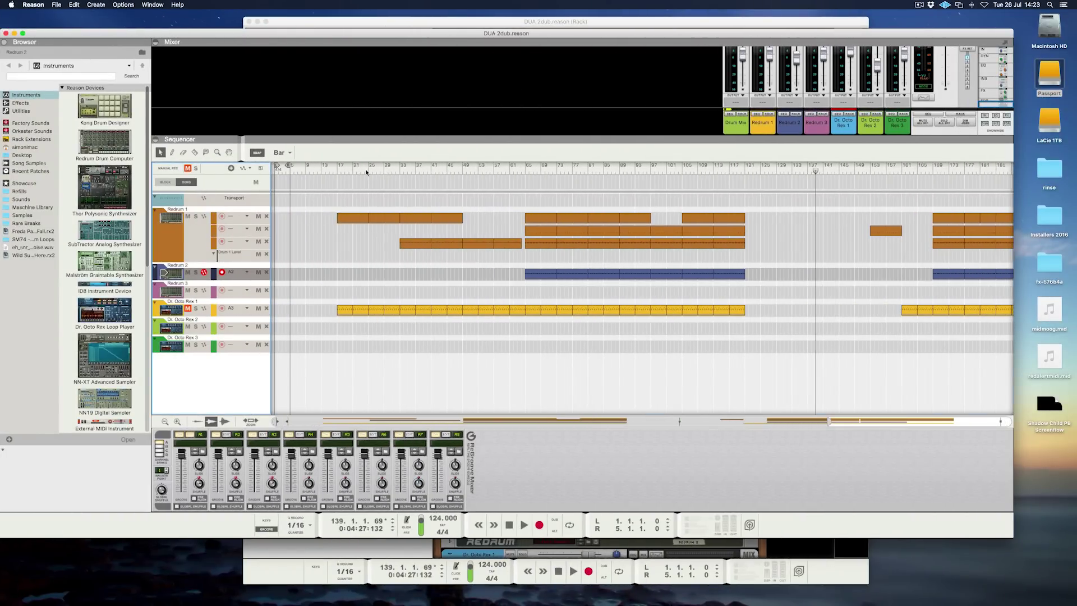
pyautogui.click(366, 172)
pyautogui.press('space')
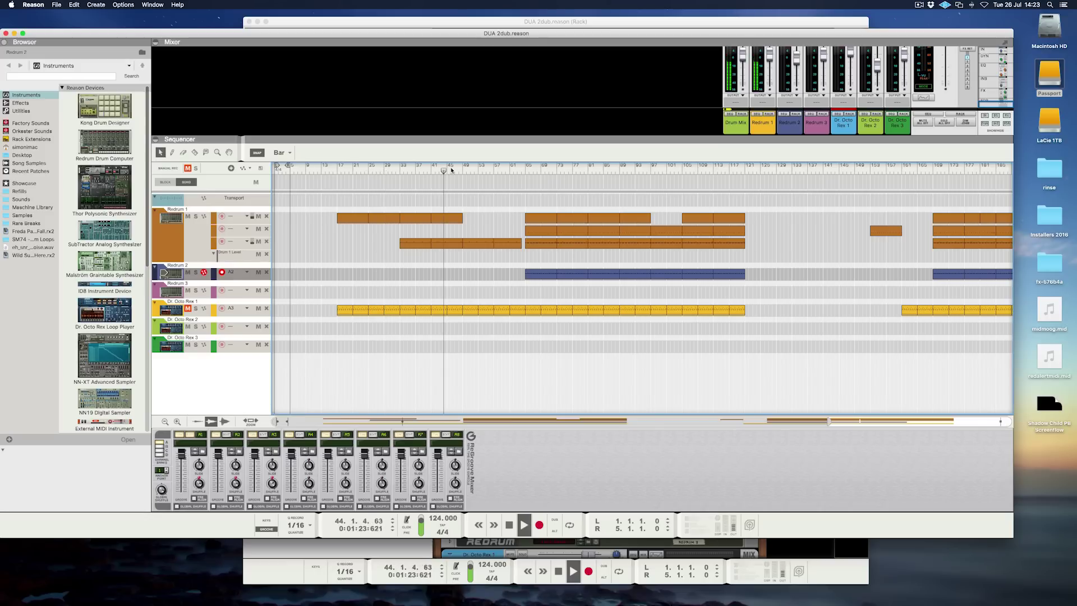
# Step: Switch back to Logic and examine the tamb track's regions and channel strip during playback
pyautogui.hotkey('ctrl', 'Left')
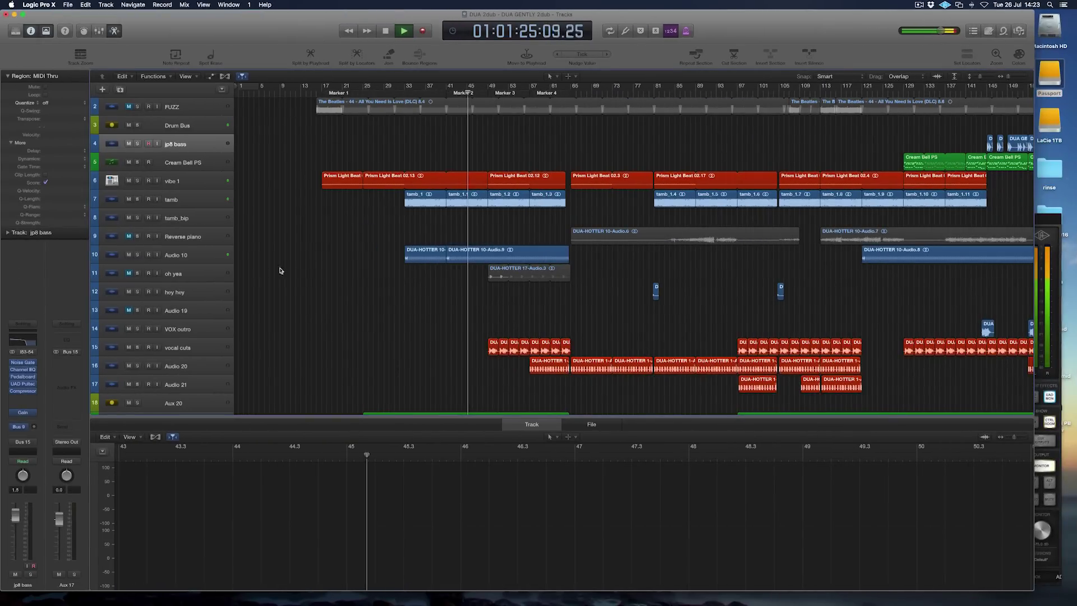
pyautogui.click(192, 200)
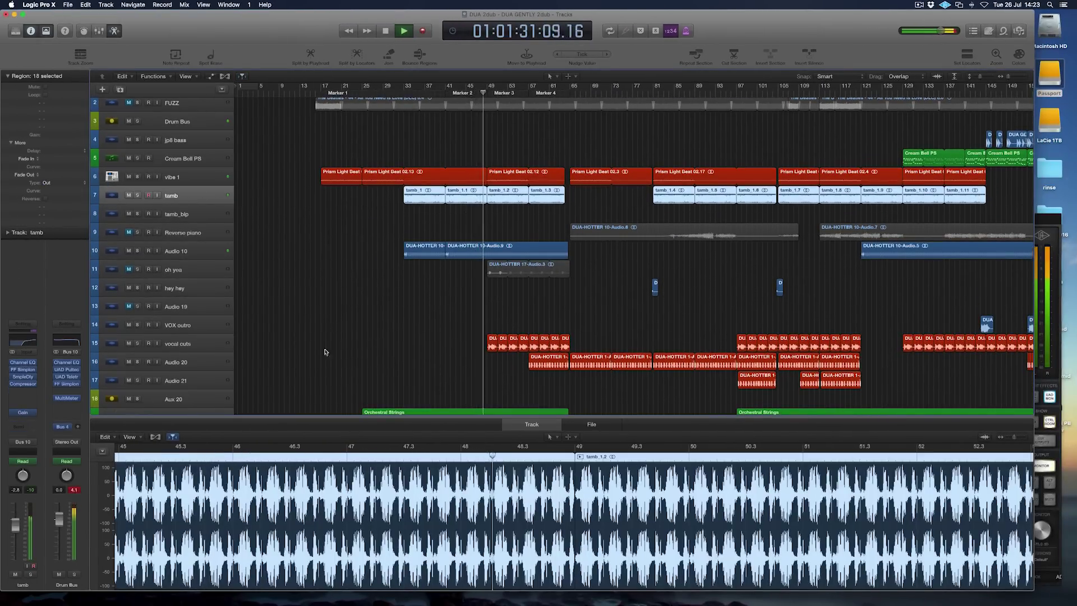
pyautogui.scroll(-1, 269, 348)
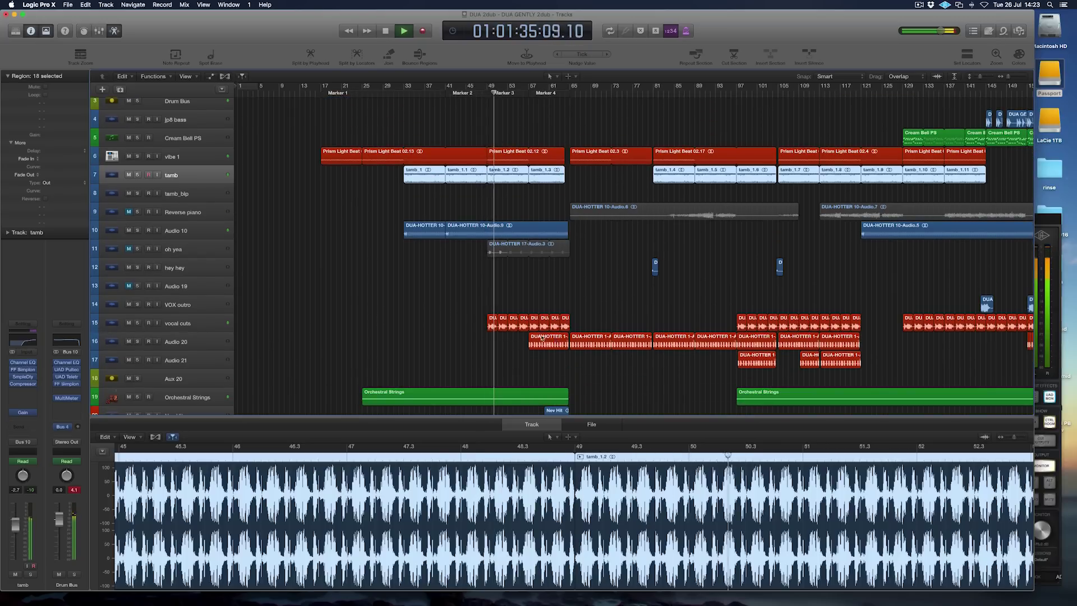
# Step: Examine the vocal cuts track and the Audio 20 track, including their regions and effects, while the song plays
pyautogui.click(190, 324)
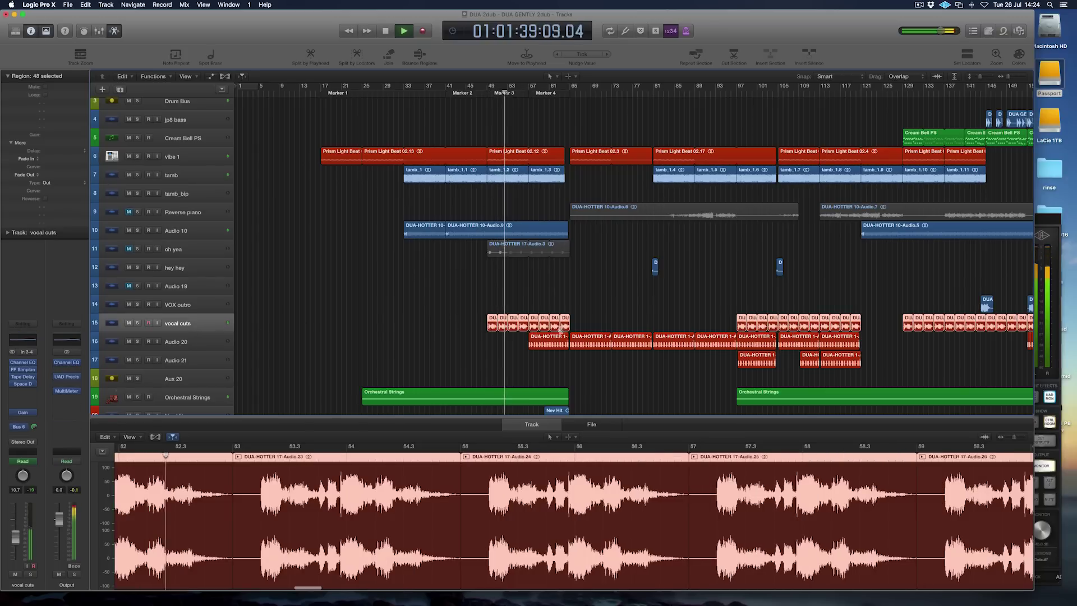
pyautogui.scroll(-2, 534, 345)
pyautogui.click(187, 310)
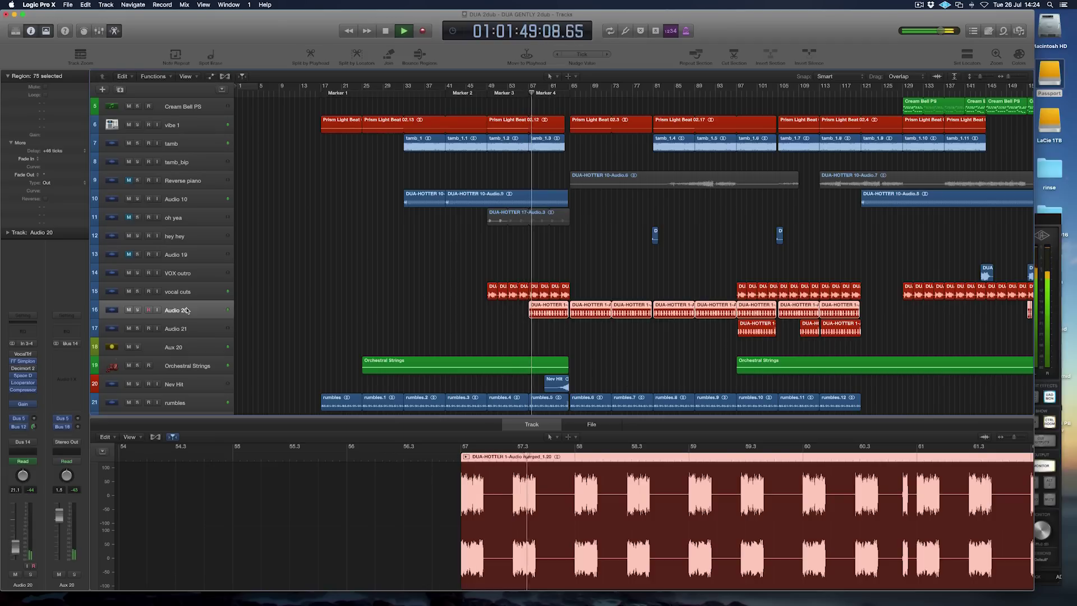
pyautogui.click(189, 309)
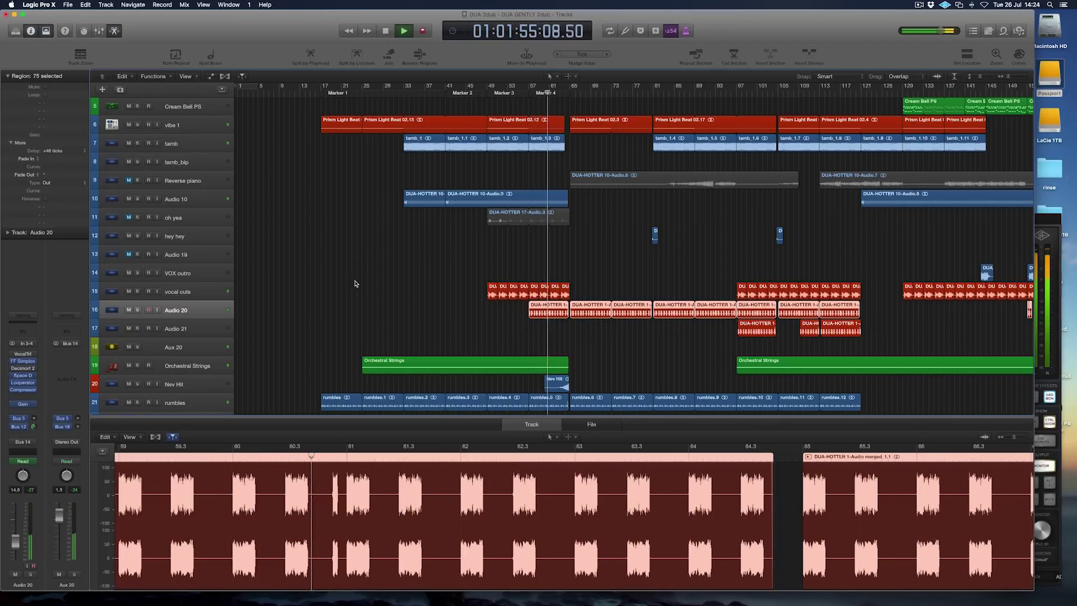
pyautogui.hscroll(2, 370, 288)
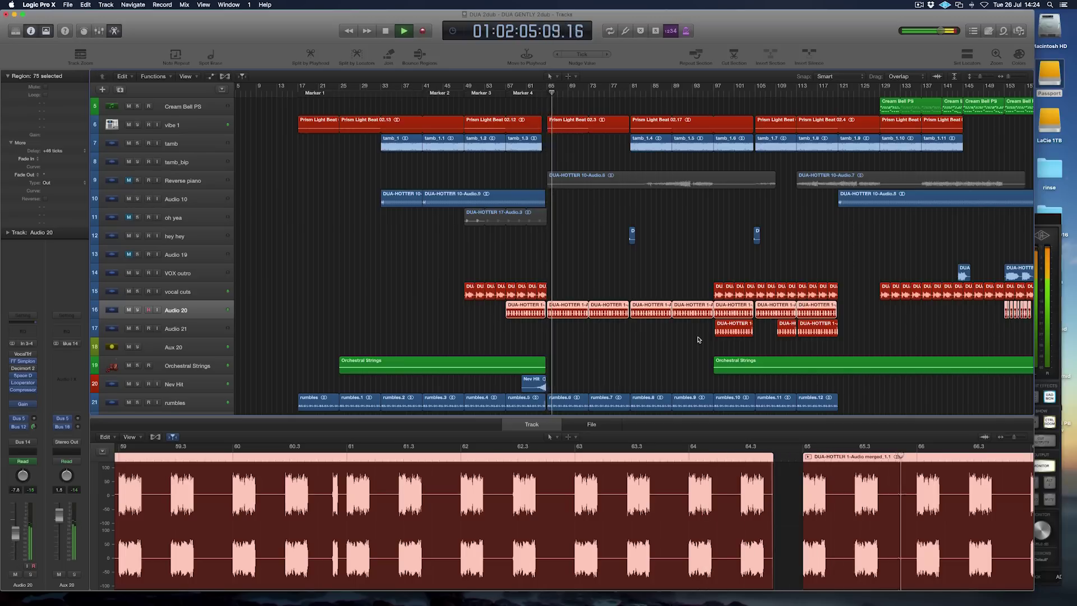
# Step: Set a cycle range from bar 65 to bar 81, listen to the section and stop playback
pyautogui.moveTo(548, 87); pyautogui.dragTo(631, 95)
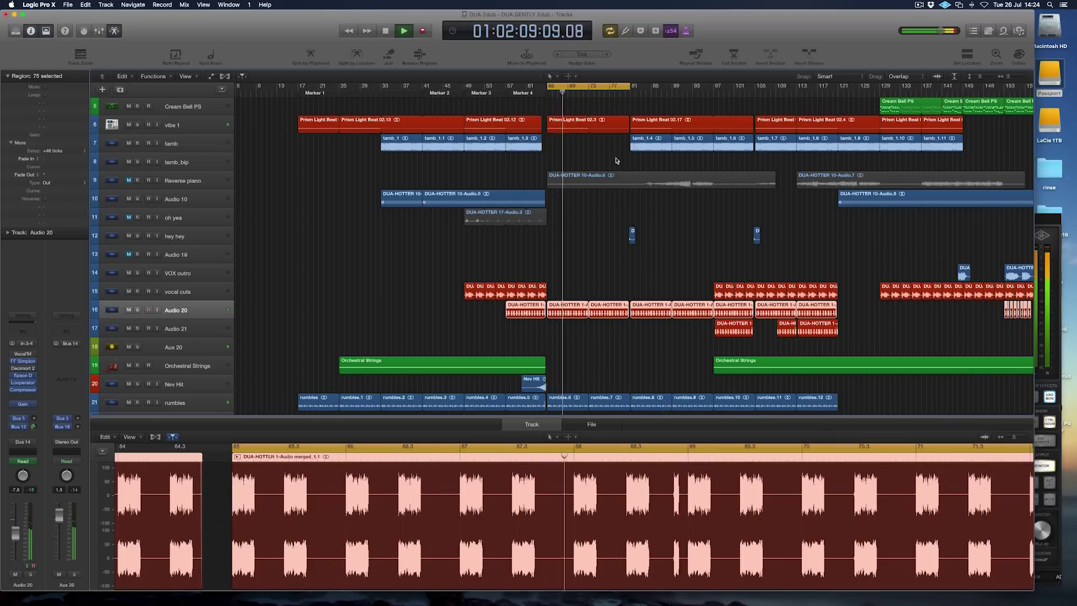
pyautogui.scroll(-2, 628, 235)
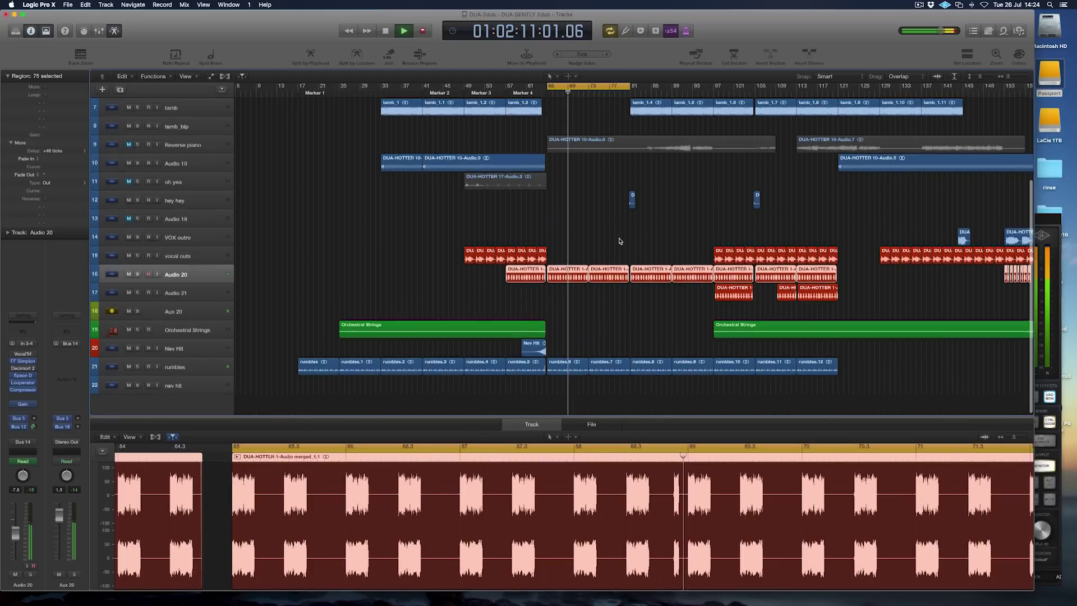
pyautogui.scroll(2, 620, 241)
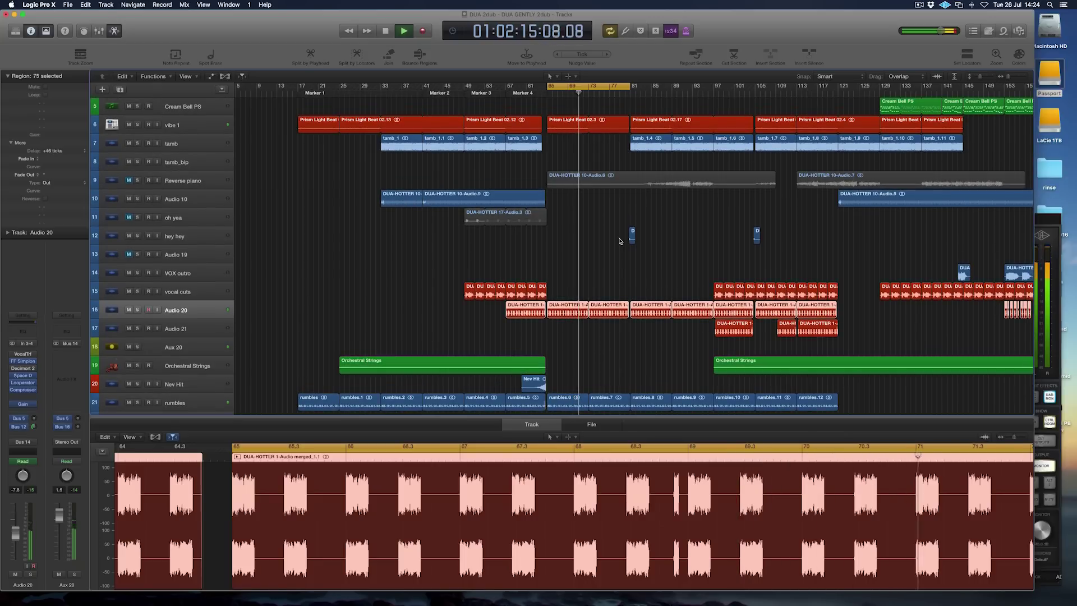
pyautogui.press('space')
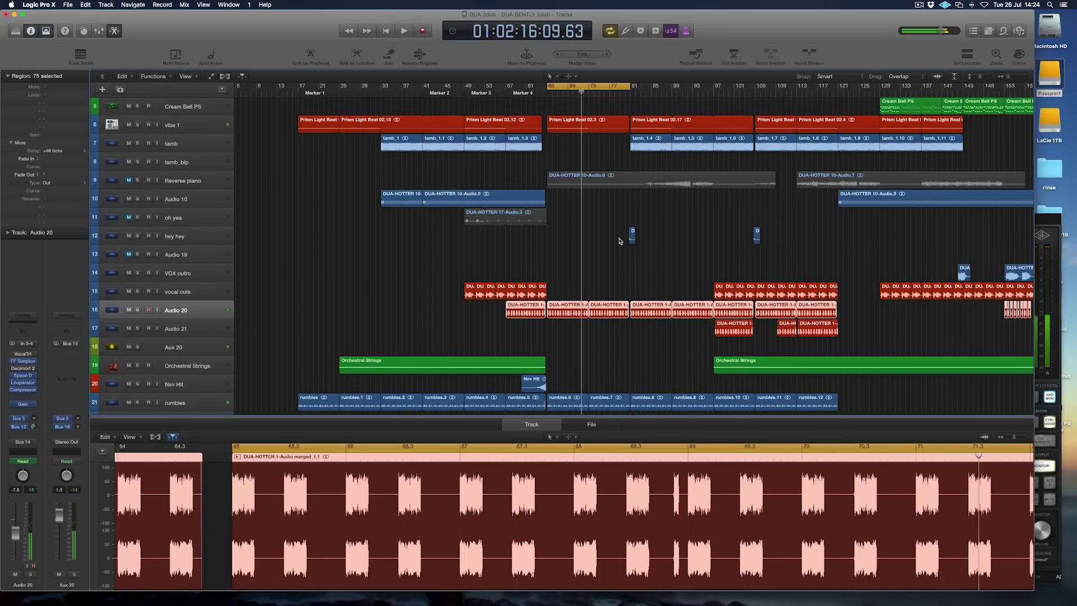
# Step: Switch to Reason, mute the Redrum 2 track and return the song position to bar 65
pyautogui.press('super+Tab')
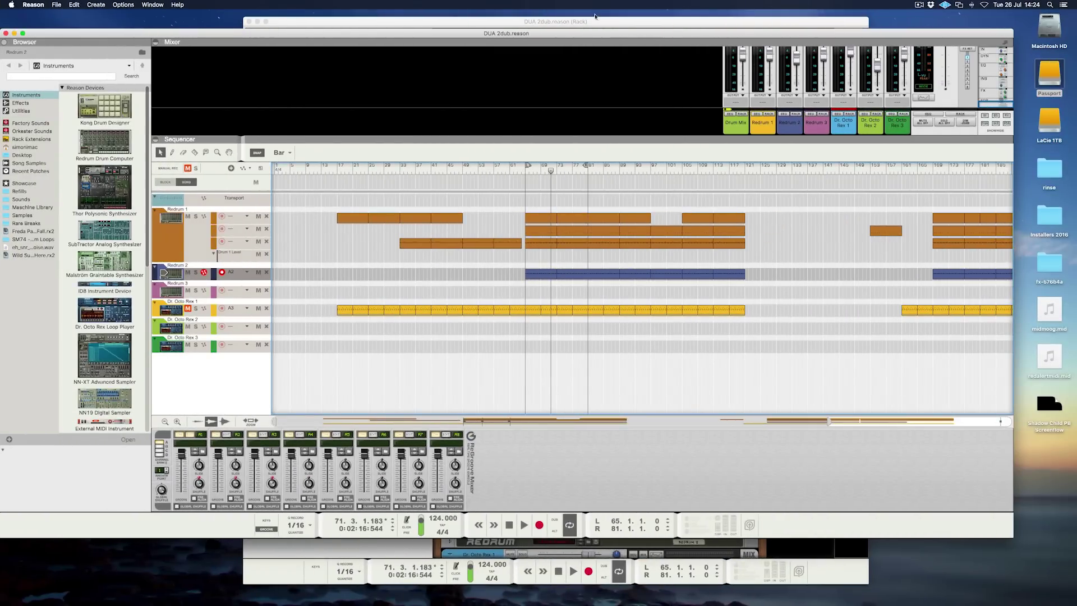
pyautogui.click(188, 272)
pyautogui.click(527, 170)
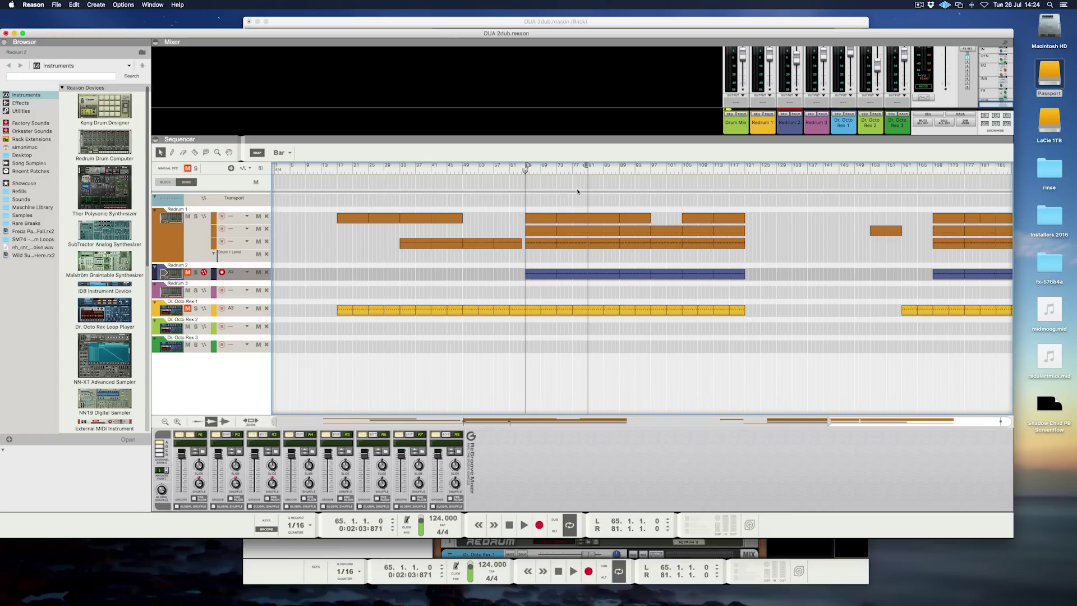
# Step: Listen to the Redrum parts briefly and examine the Redrum 2 drum machine in the rack
pyautogui.click(196, 216)
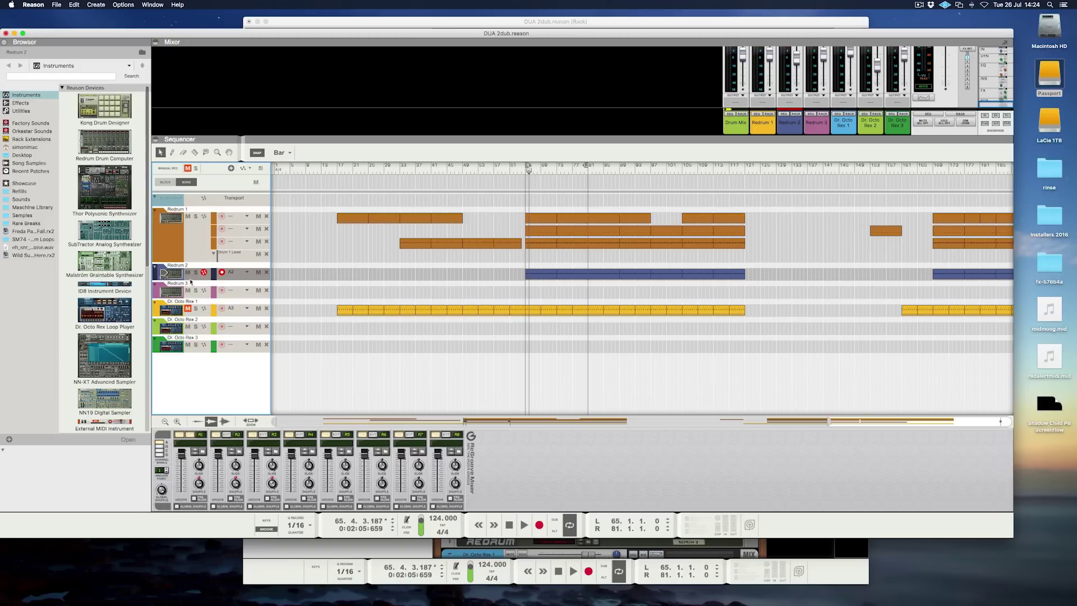
pyautogui.click(473, 21)
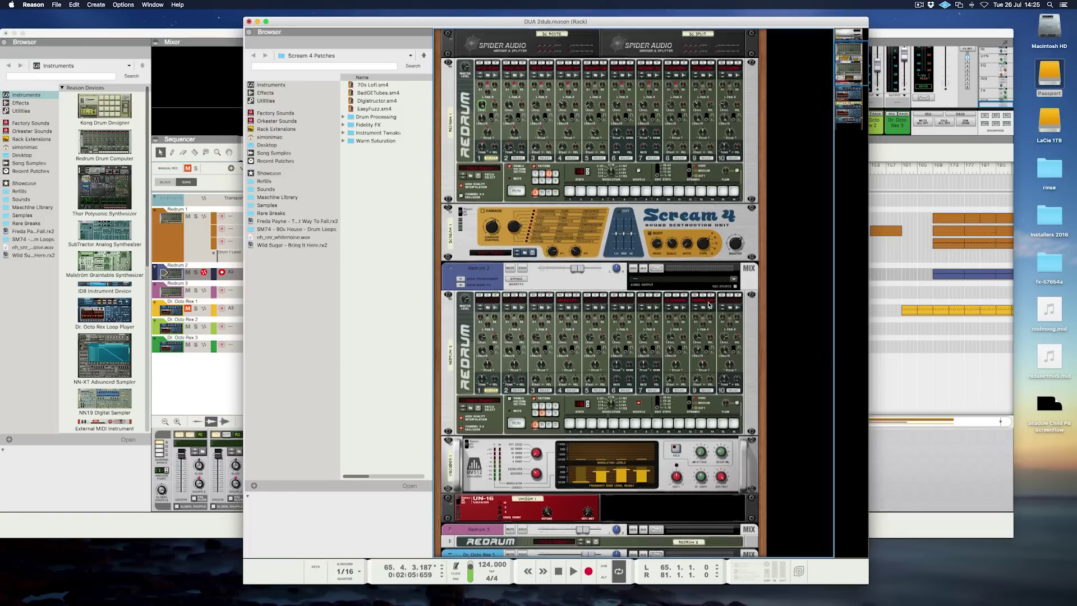
pyautogui.scroll(-5, 693, 303)
pyautogui.click(687, 174)
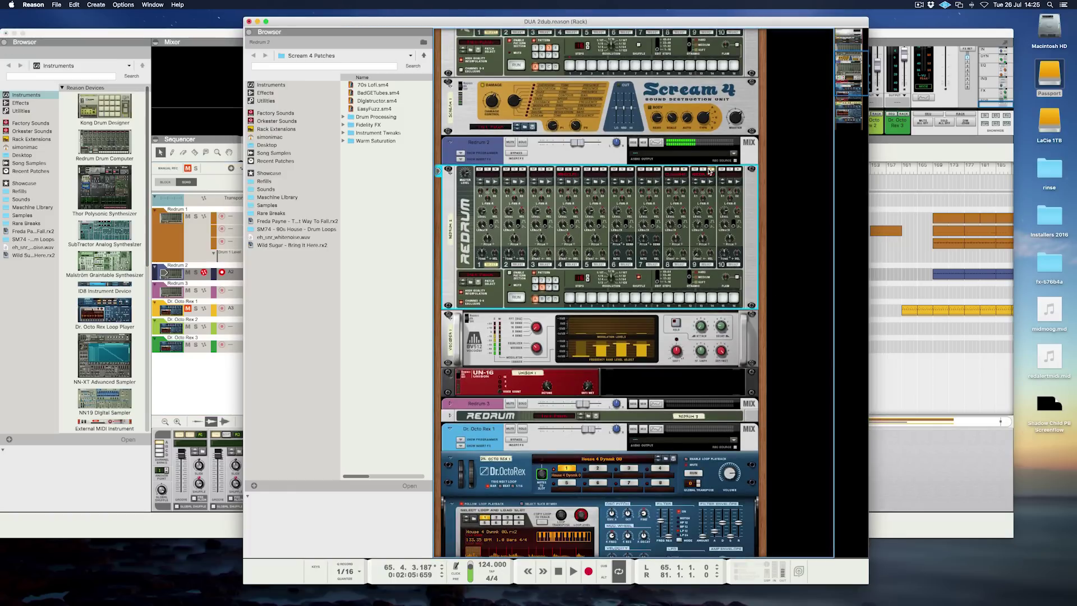
# Step: Return the song position to bar 65 and watch the Redrum 2 device in the rack during playback
pyautogui.press('F7')
pyautogui.click(525, 171)
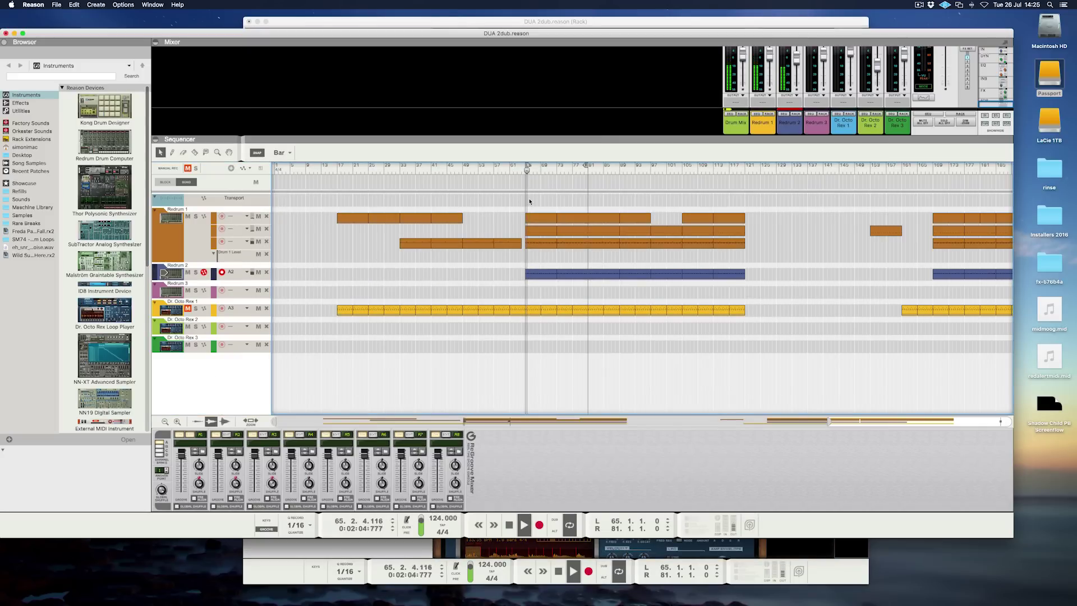
pyautogui.click(596, 23)
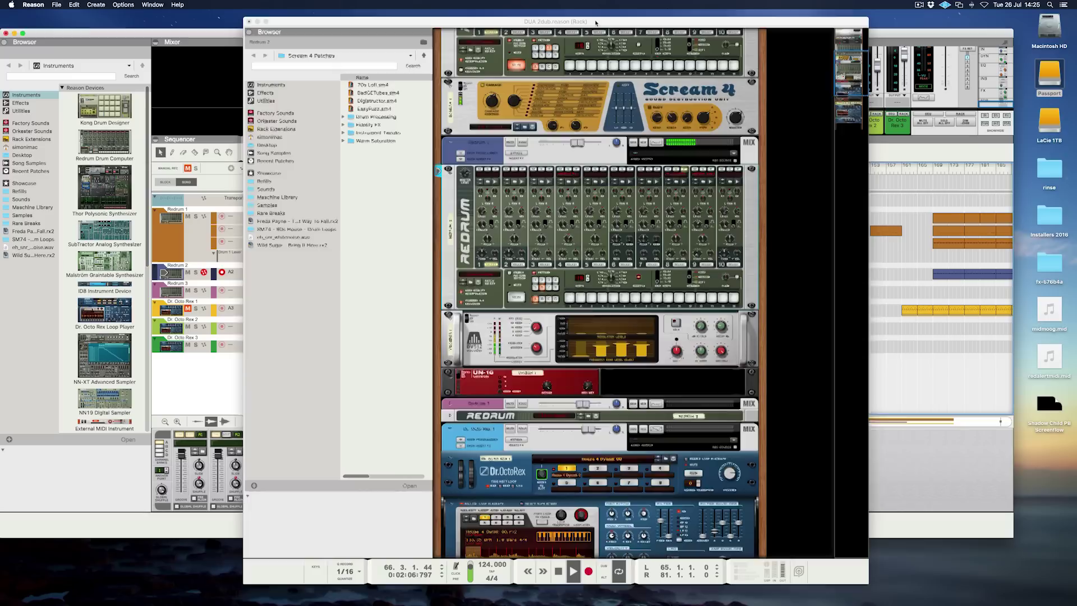
pyautogui.click(213, 362)
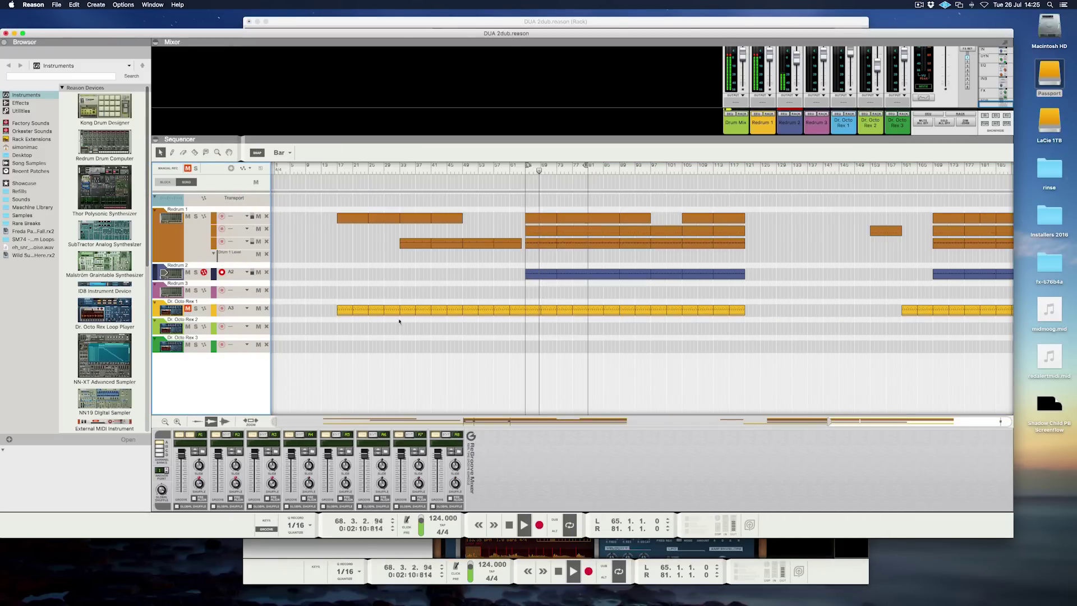
# Step: Switch to Logic, audition the rumbles track in solo during playback and return to the full mix
pyautogui.hotkey('ctrl', 'Left')
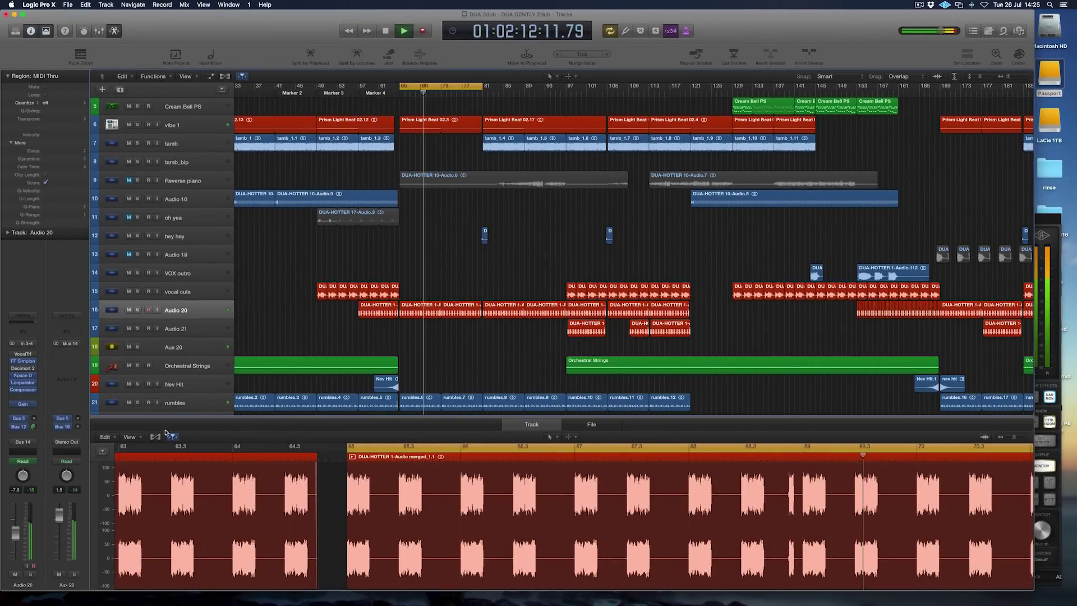
pyautogui.press('space')
pyautogui.scroll(-2, 137, 368)
pyautogui.click(137, 368)
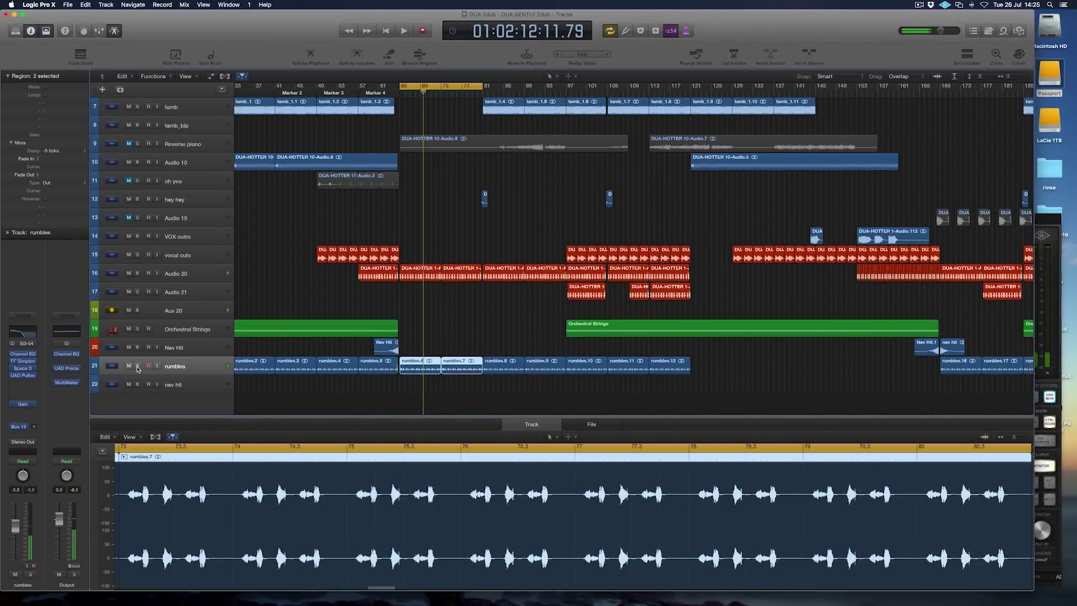
pyautogui.click(137, 367)
pyautogui.press('space')
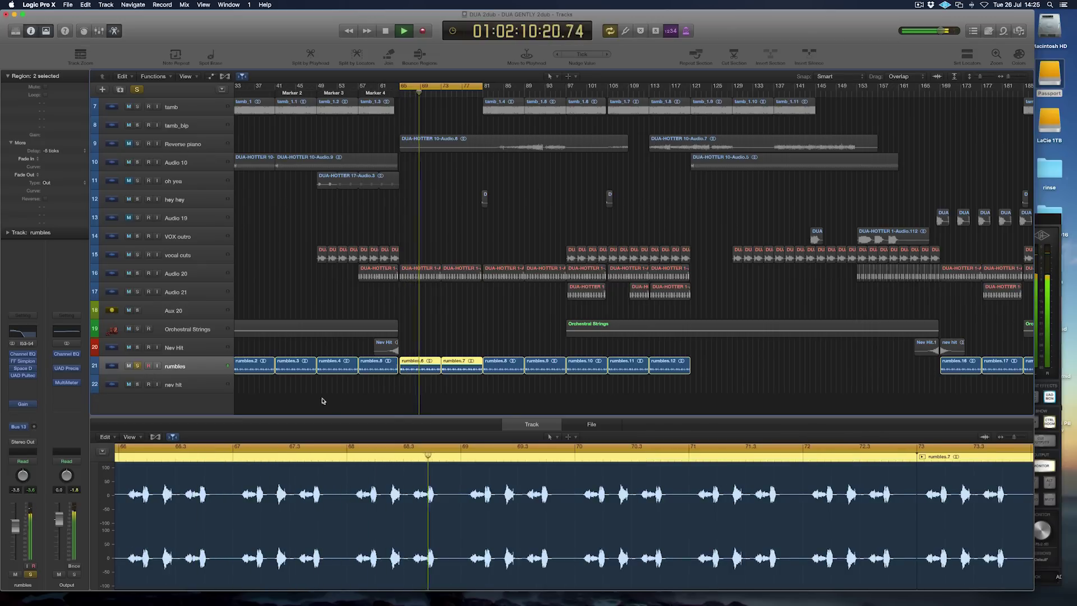
pyautogui.press('s')
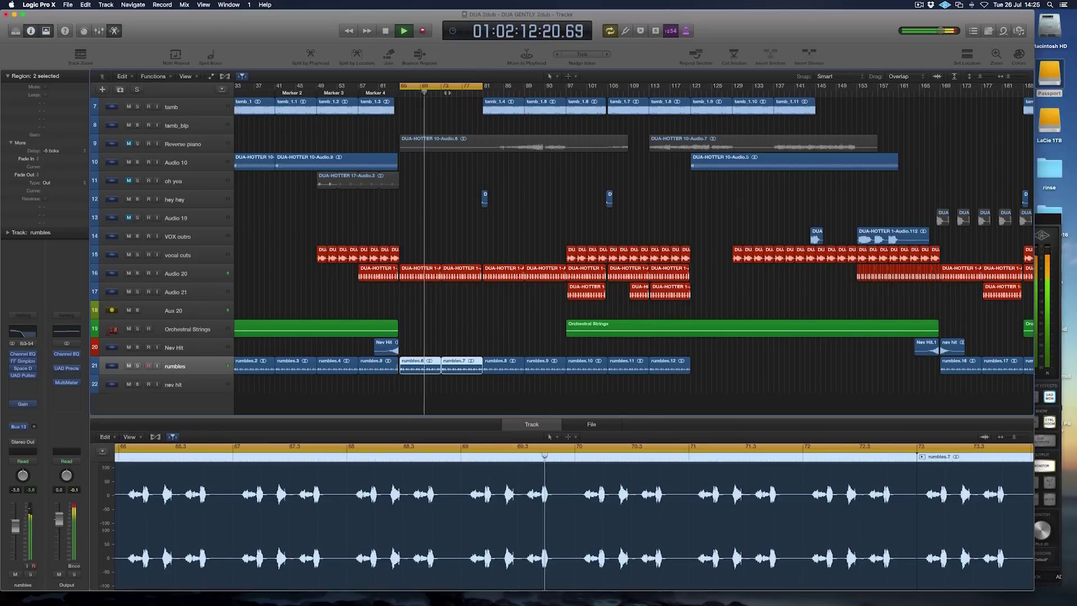
# Step: Turn off the cycle range and shrink the audio editor to enlarge the tracks area while the song plays on
pyautogui.press('c')
pyautogui.scroll(2, 474, 159)
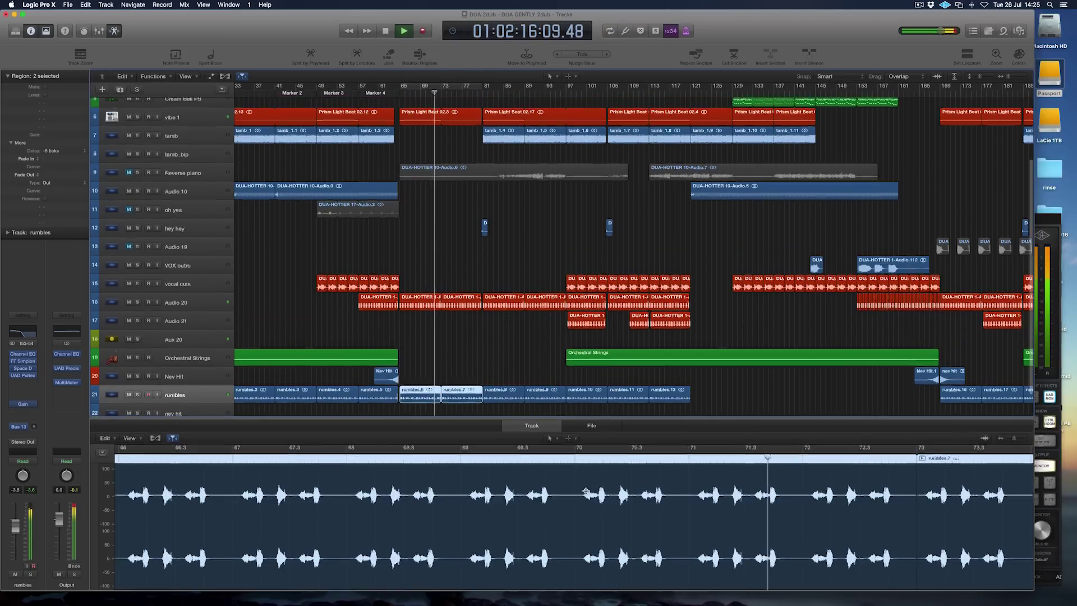
pyautogui.moveTo(586, 419); pyautogui.dragTo(586, 491)
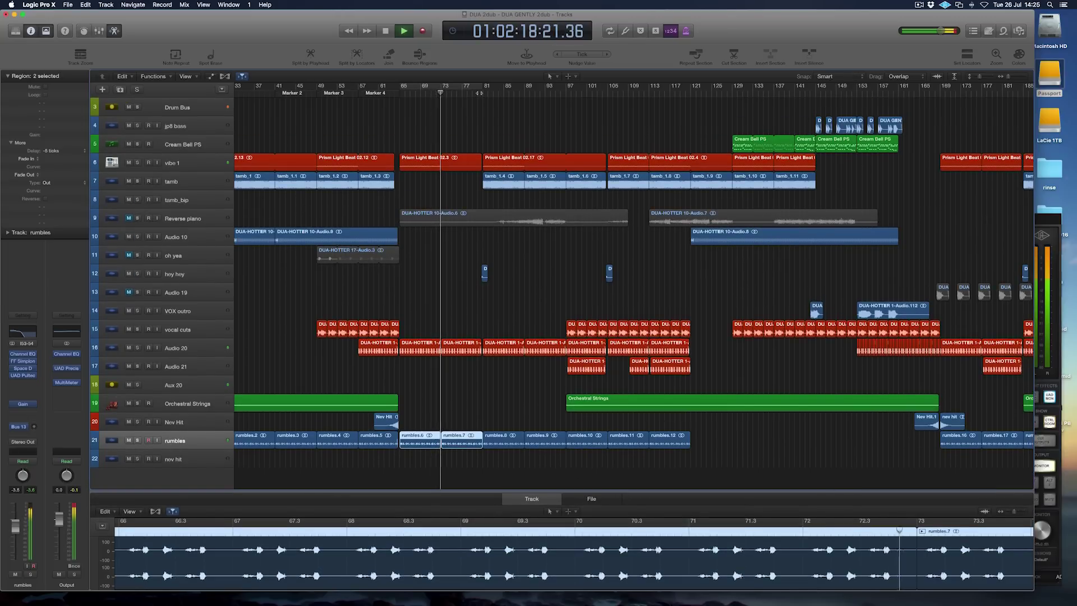
pyautogui.hotkey('shift', '.')
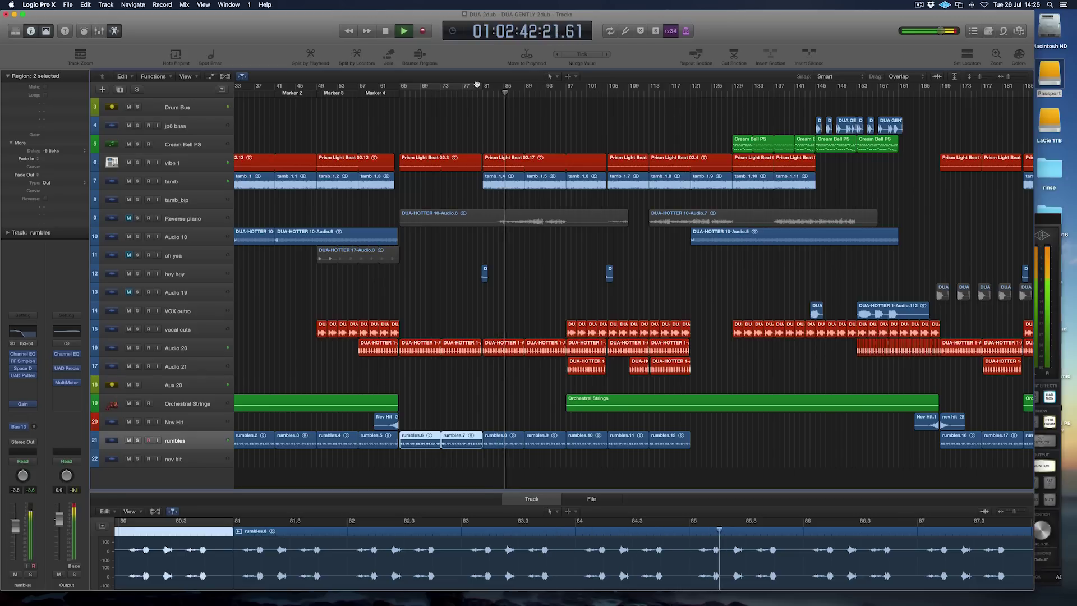
# Step: Audition the tamb and vibe 1 tracks in solo one after the other and restore the full mix
pyautogui.click(168, 181)
pyautogui.click(138, 182)
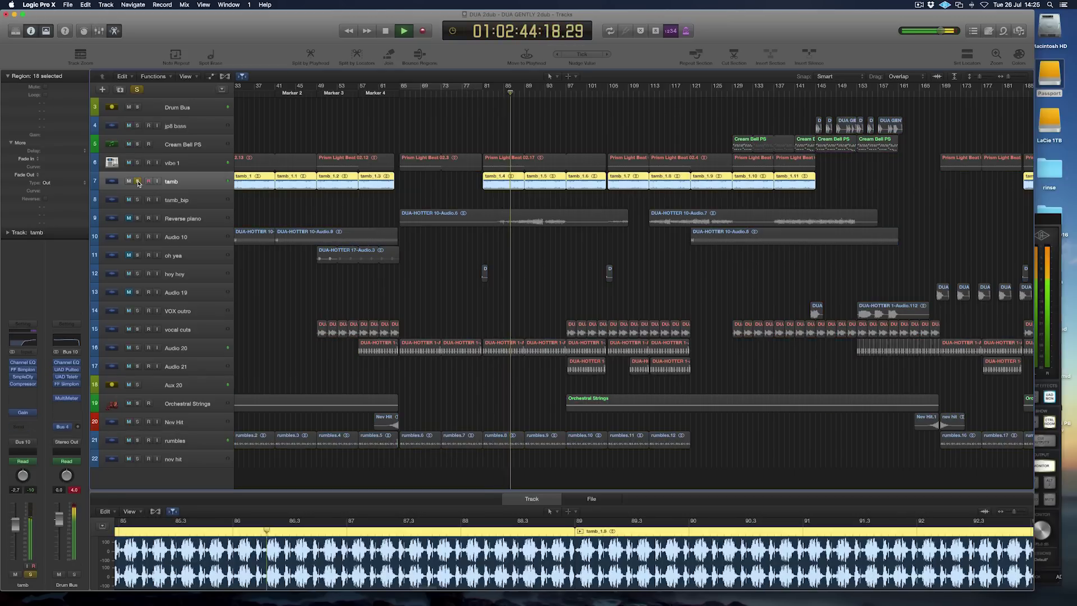
pyautogui.click(138, 181)
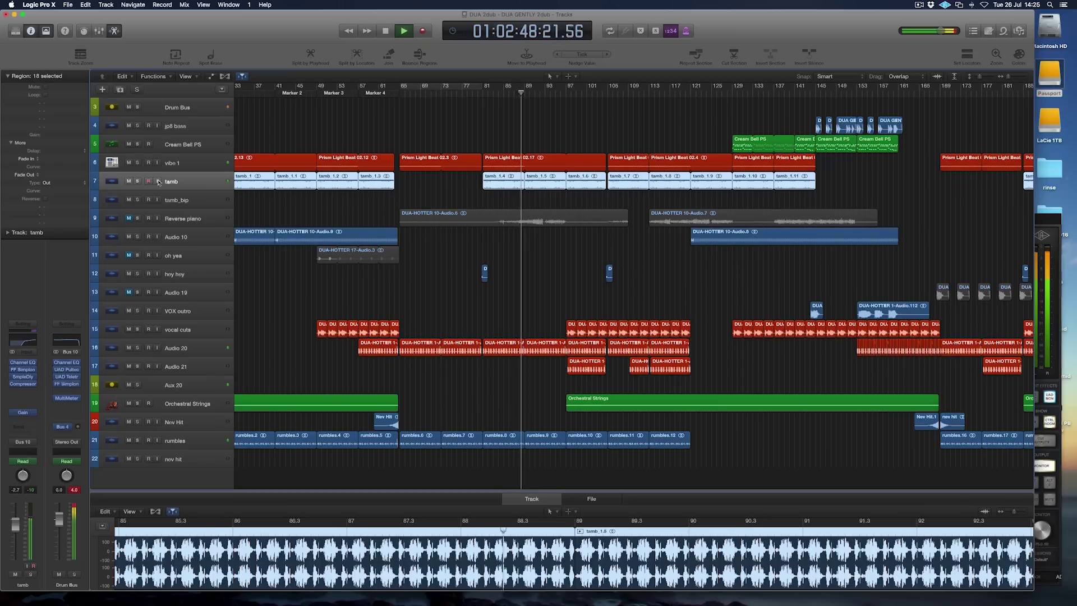
pyautogui.click(138, 163)
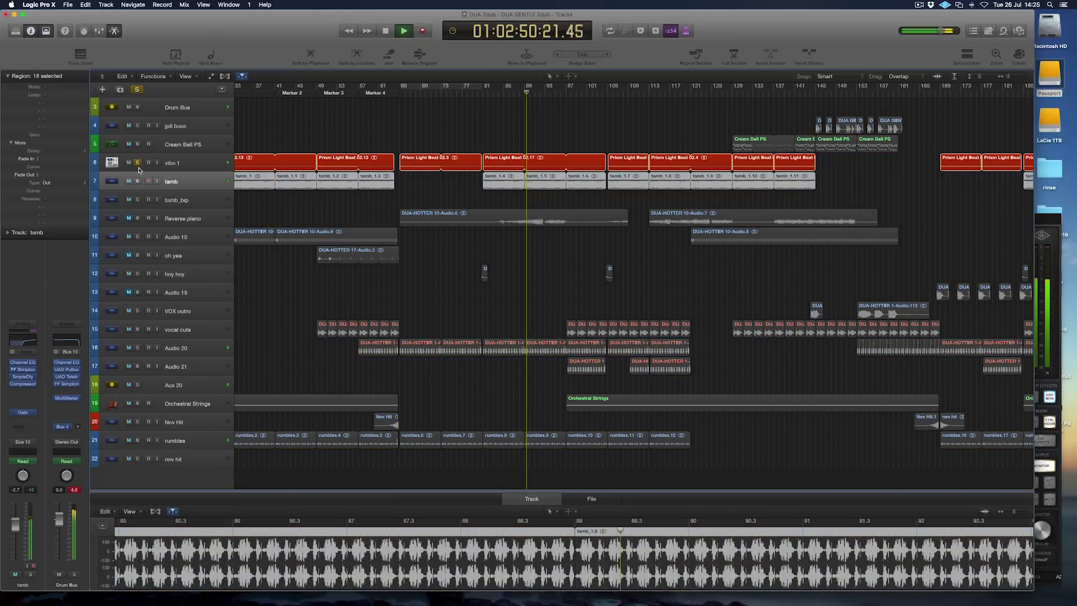
pyautogui.scroll(1, 430, 166)
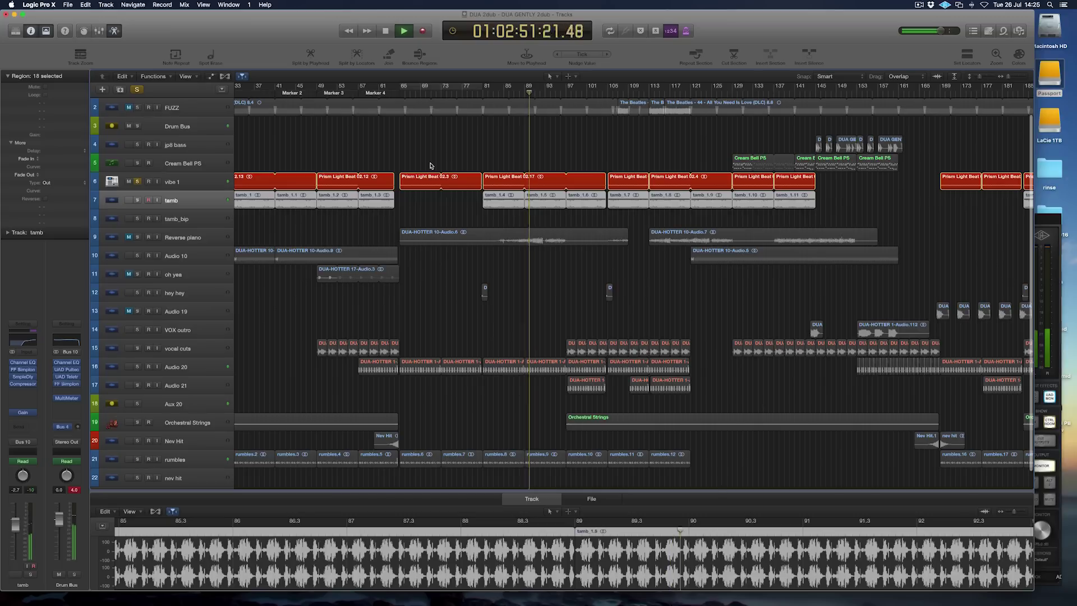
pyautogui.click(138, 184)
pyautogui.click(138, 184)
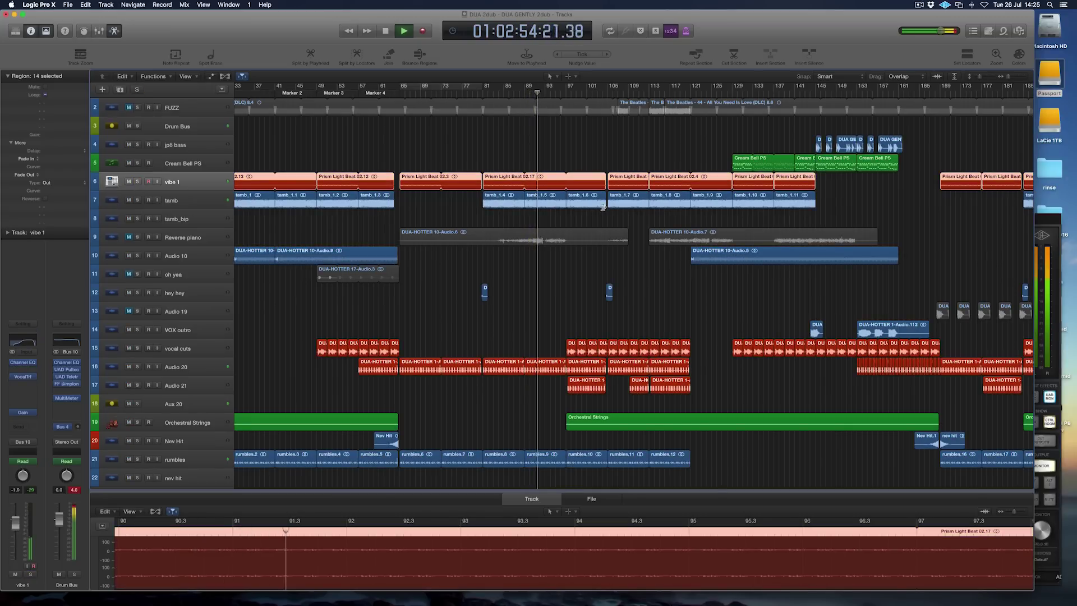
# Step: Examine the vocal cuts track, audition Orchestral Strings in solo, then unsolo it and stop playback
pyautogui.hscroll(5, 589, 209)
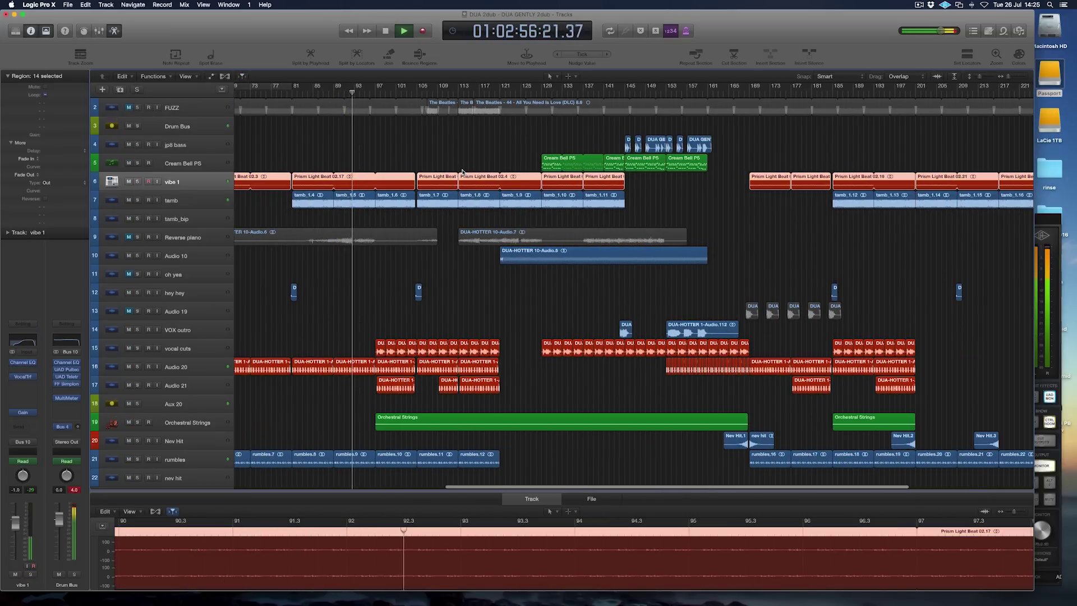
pyautogui.click(213, 352)
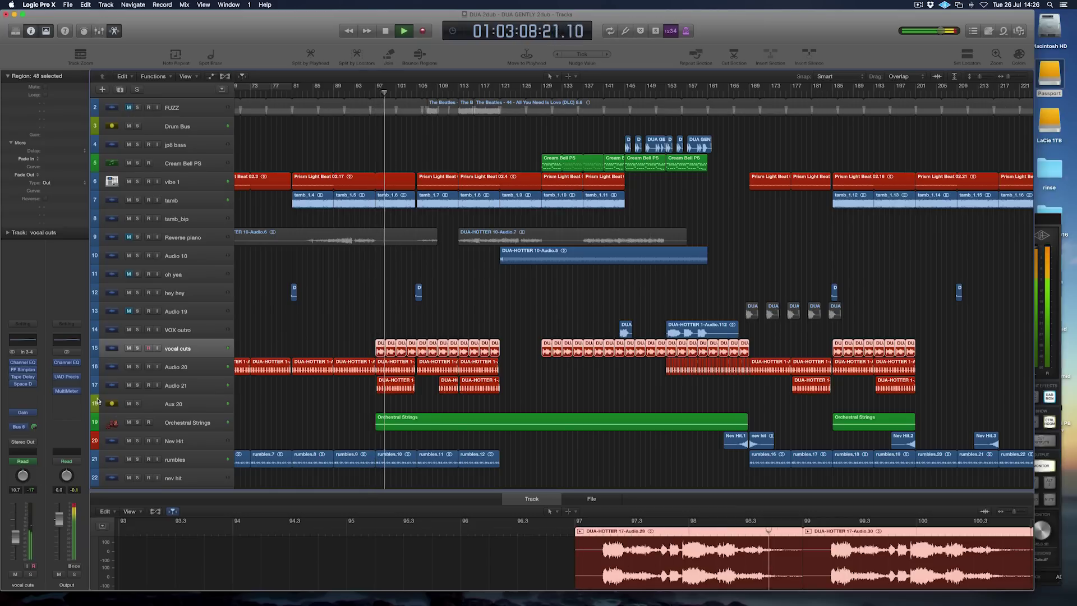
pyautogui.click(136, 423)
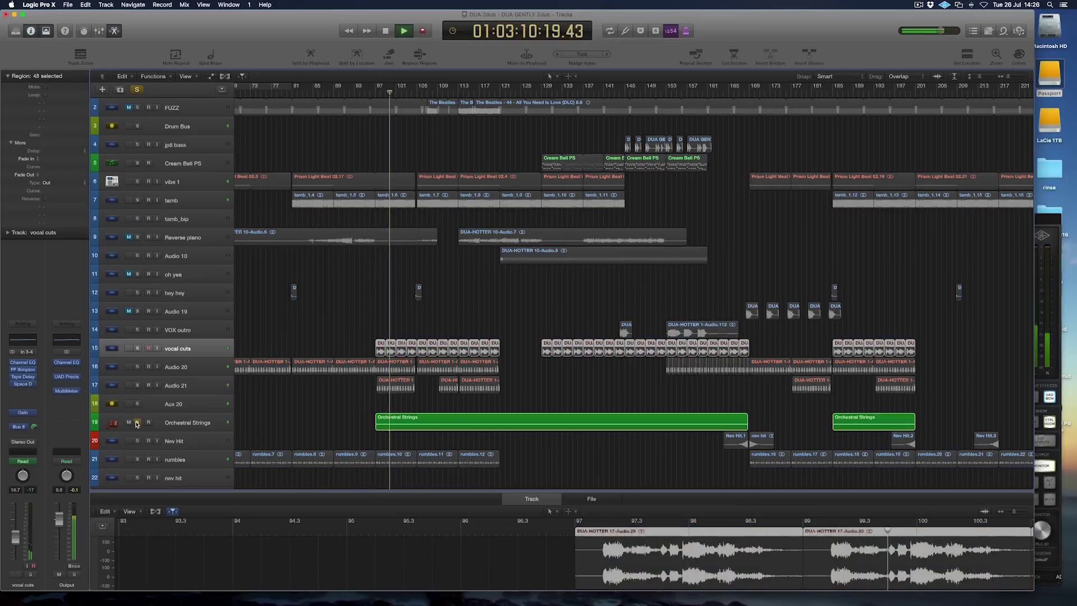
pyautogui.click(136, 423)
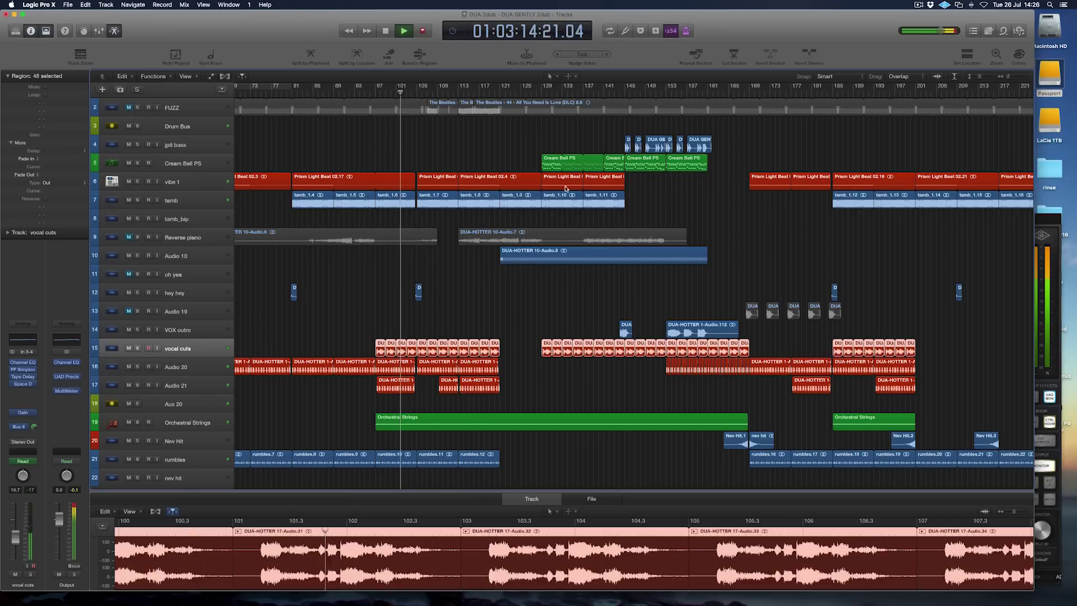
pyautogui.press('space')
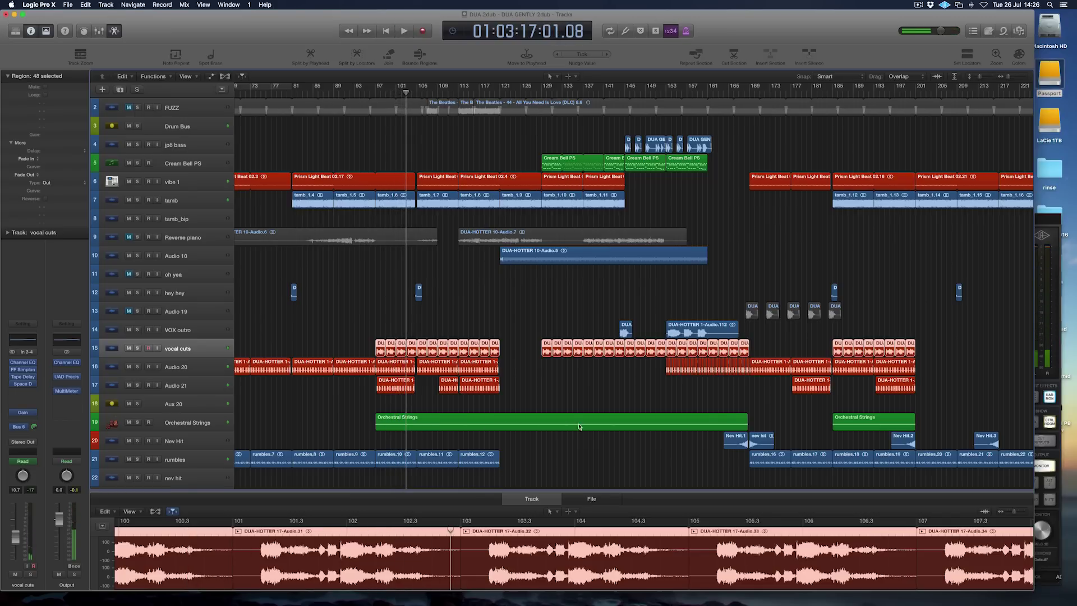
# Step: Open the MIDI sync preferences and the project's MIDI synchronization settings to examine the clock options
pyautogui.click(85, 4)
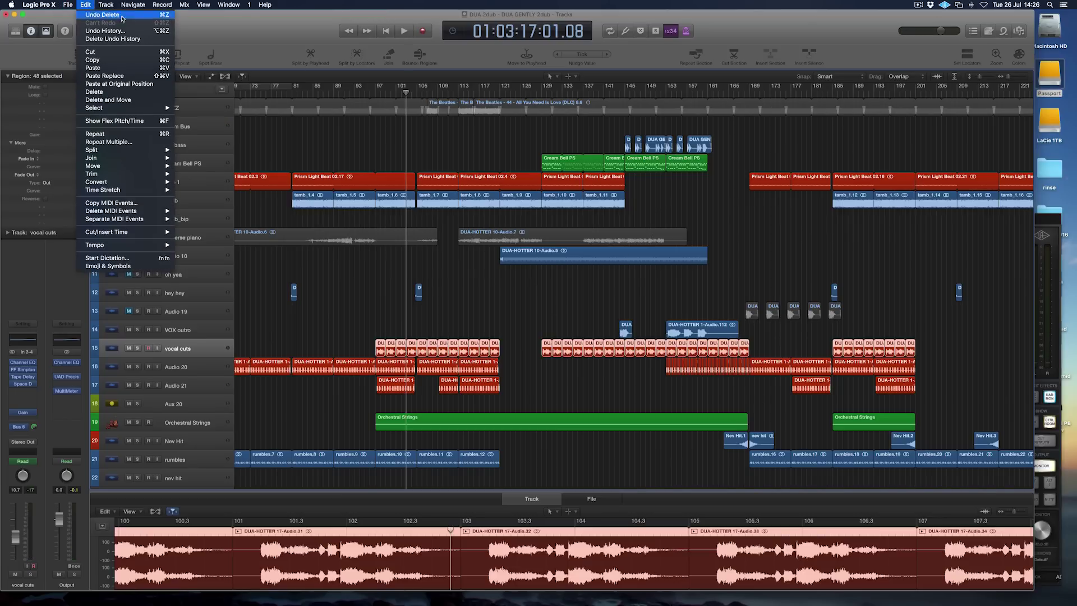
pyautogui.moveTo(66, 5)
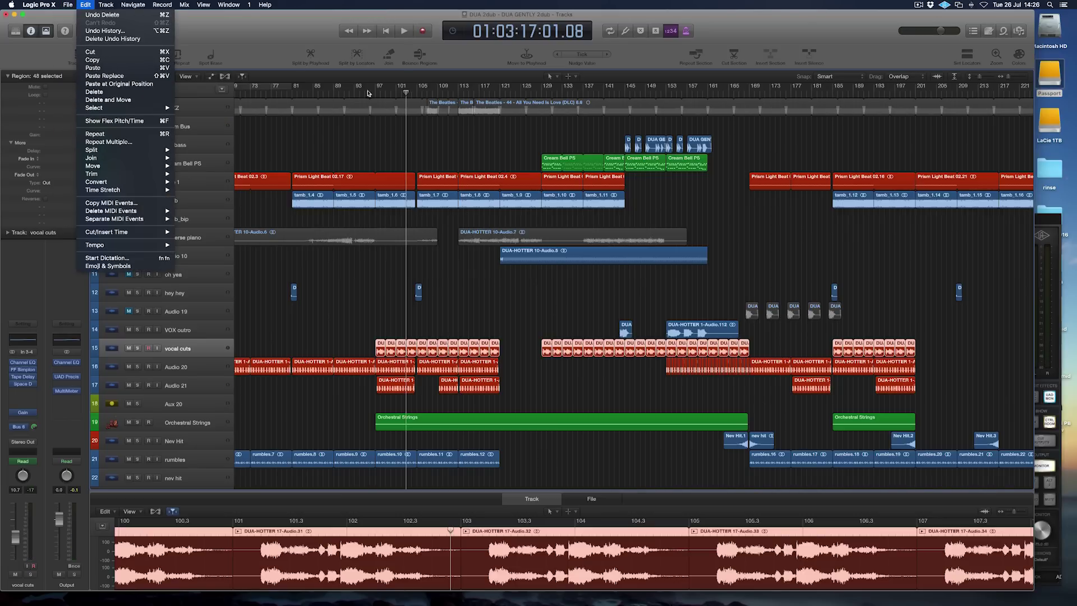
pyautogui.moveTo(62, 30)
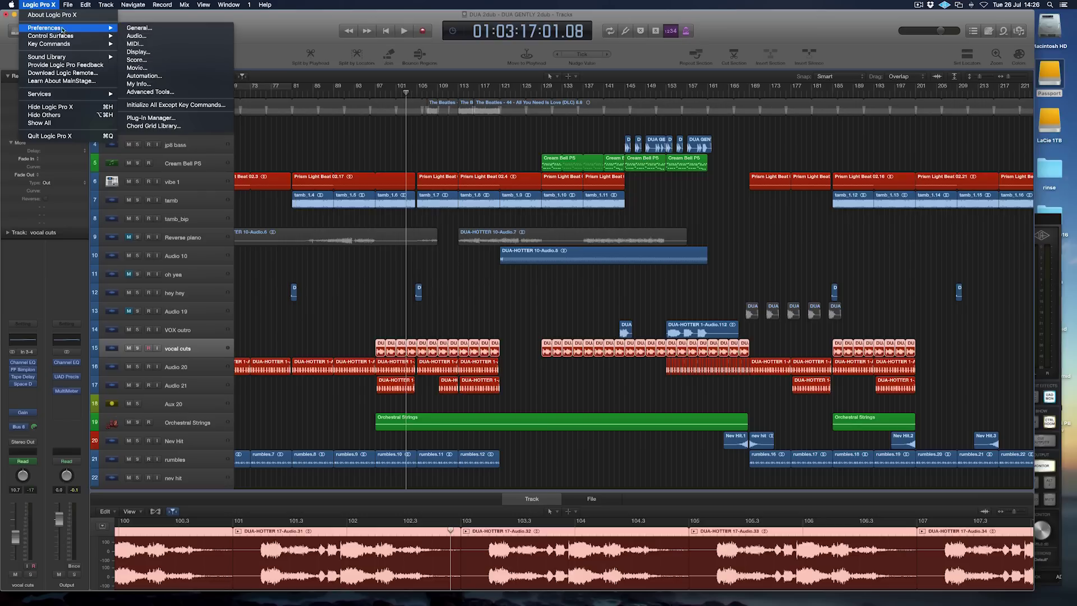
pyautogui.click(156, 29)
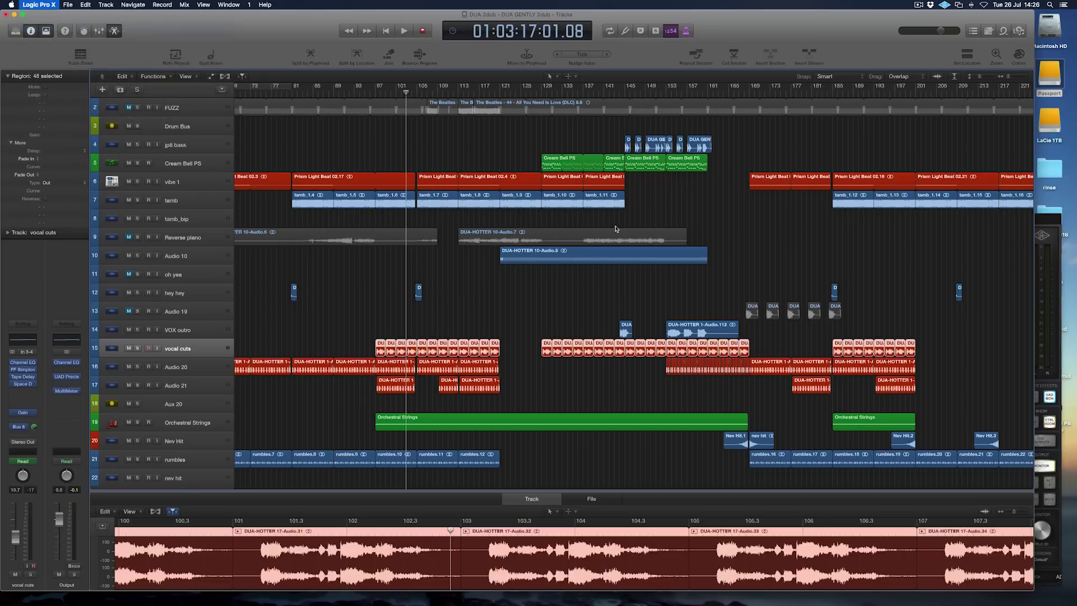
pyautogui.click(293, 118)
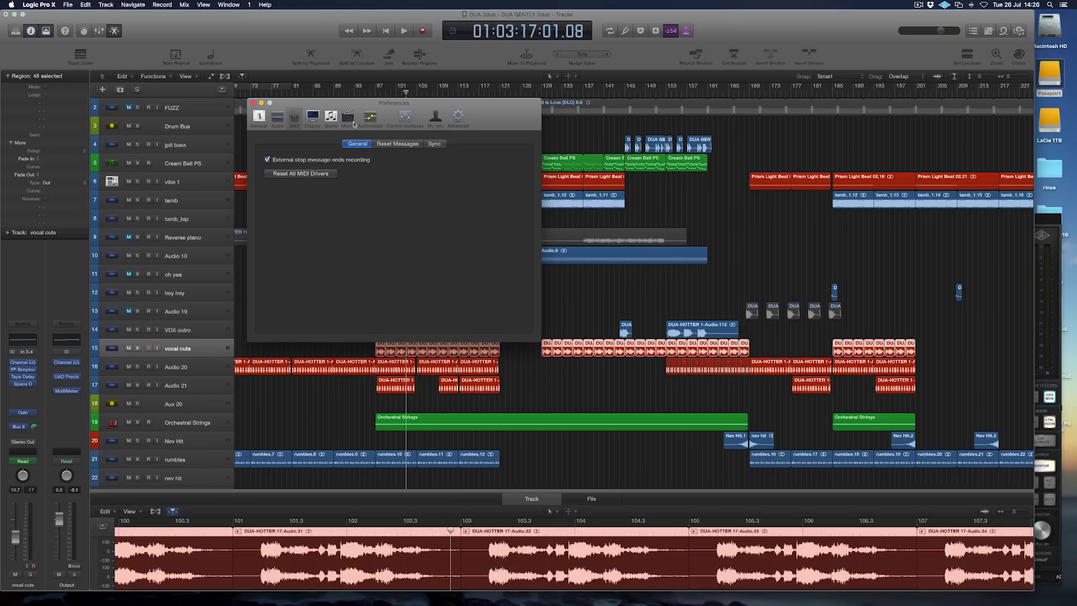
pyautogui.click(430, 145)
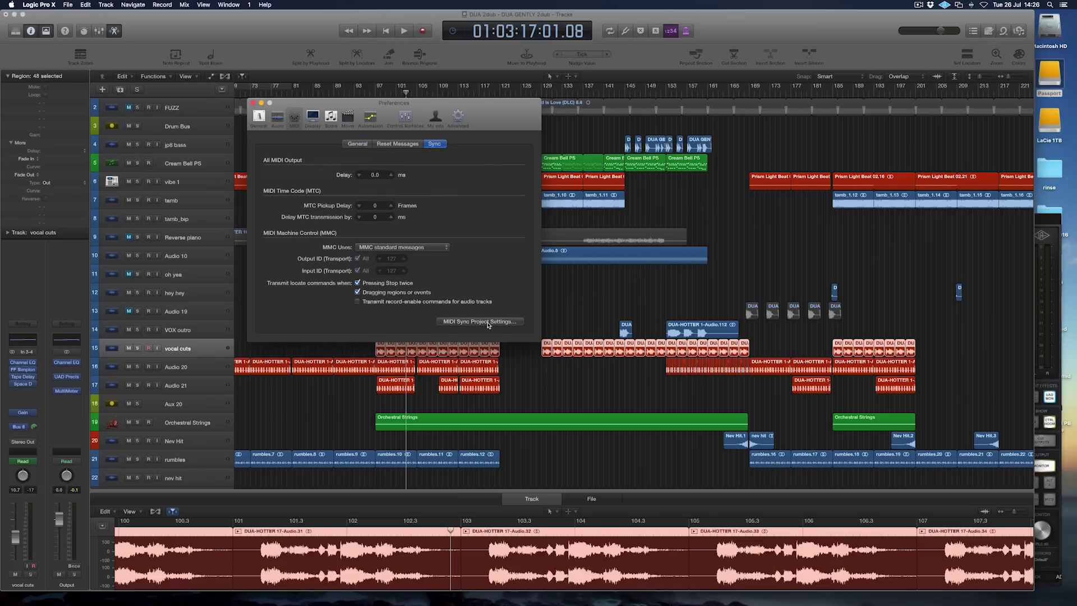
pyautogui.click(480, 322)
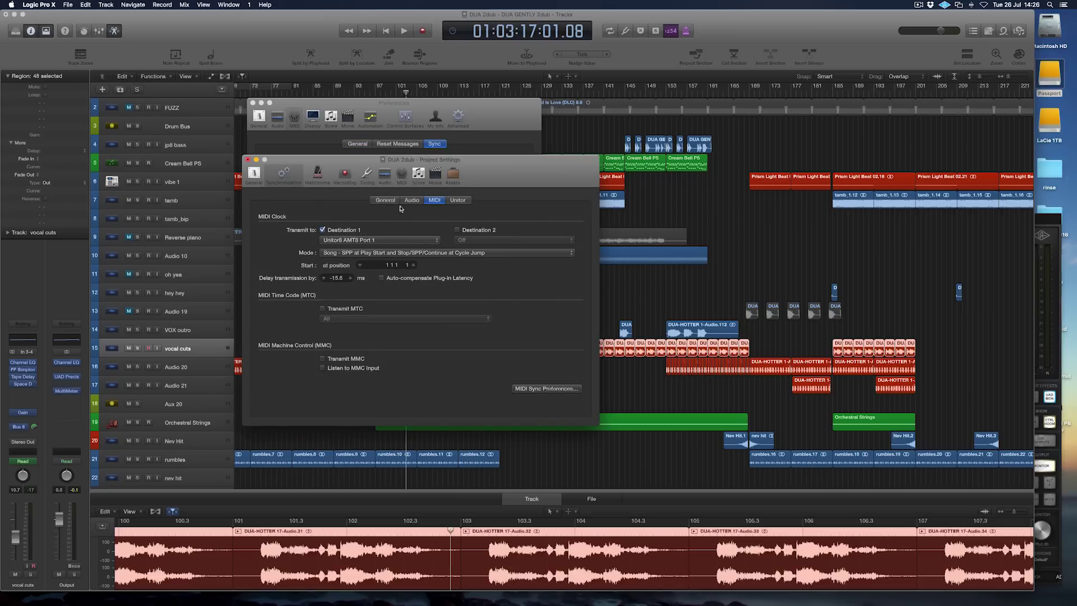
# Step: Examine the project's MIDI chase settings, then close the project settings and preferences windows
pyautogui.click(404, 175)
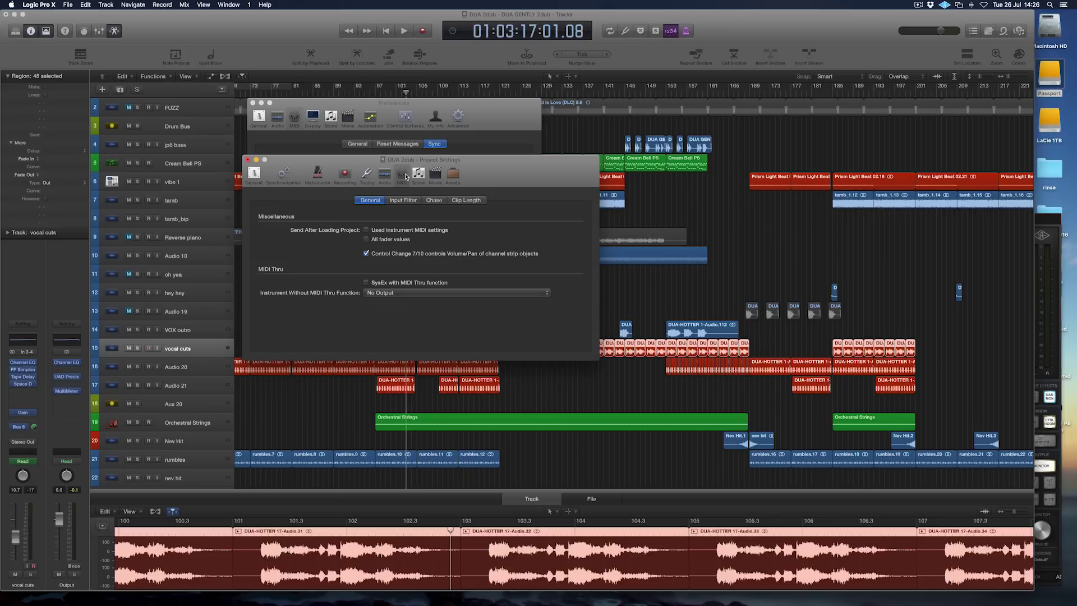
pyautogui.click(433, 200)
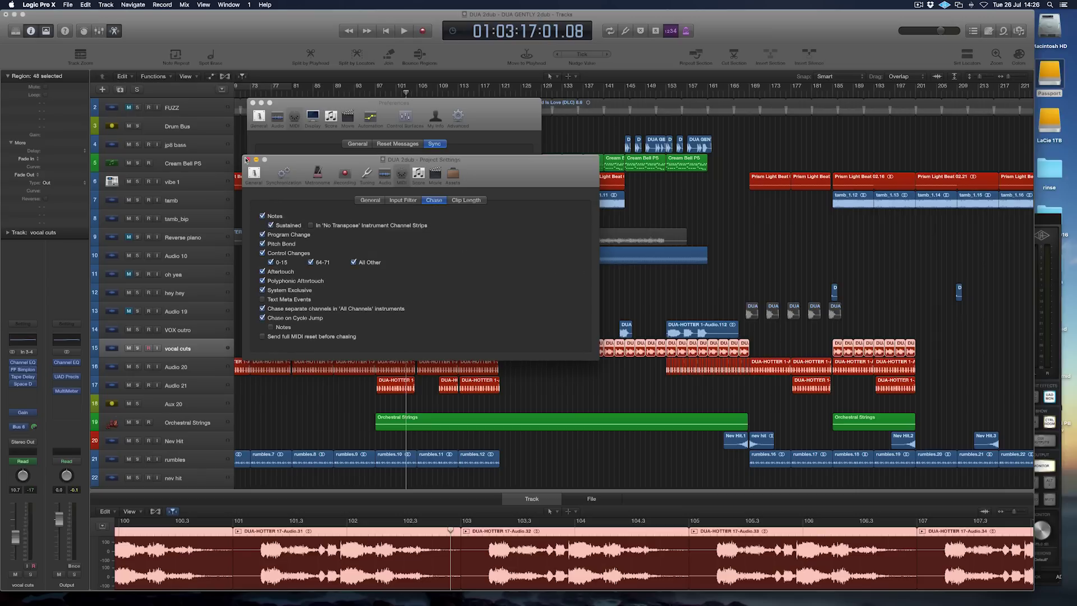
pyautogui.press('super+w')
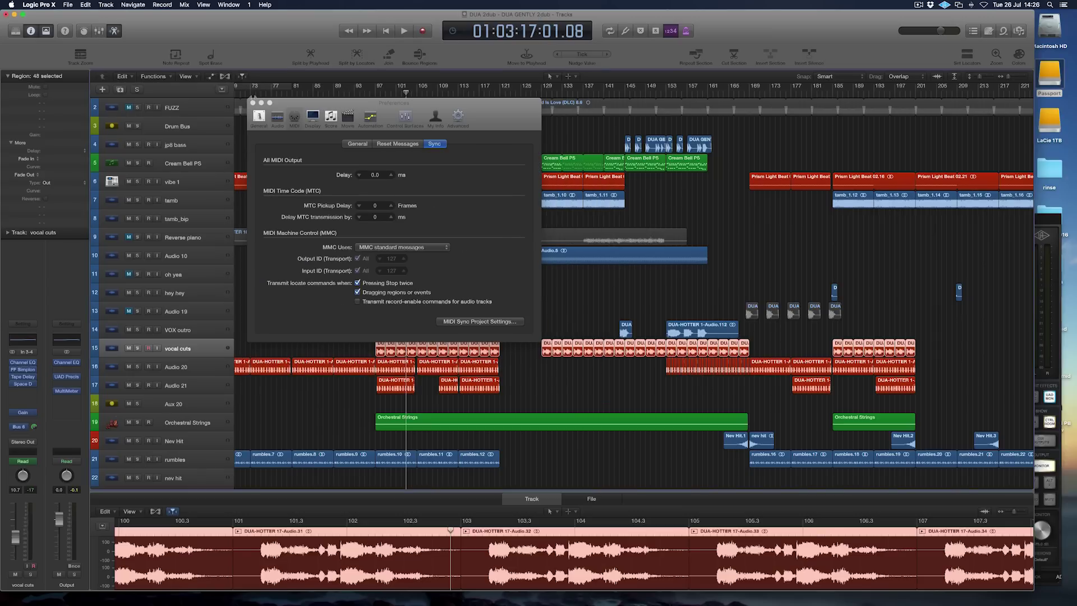
pyautogui.click(252, 104)
# Step: Move the playhead to just before bar 129 and play the breakdown section
pyautogui.moveTo(509, 90); pyautogui.dragTo(537, 93)
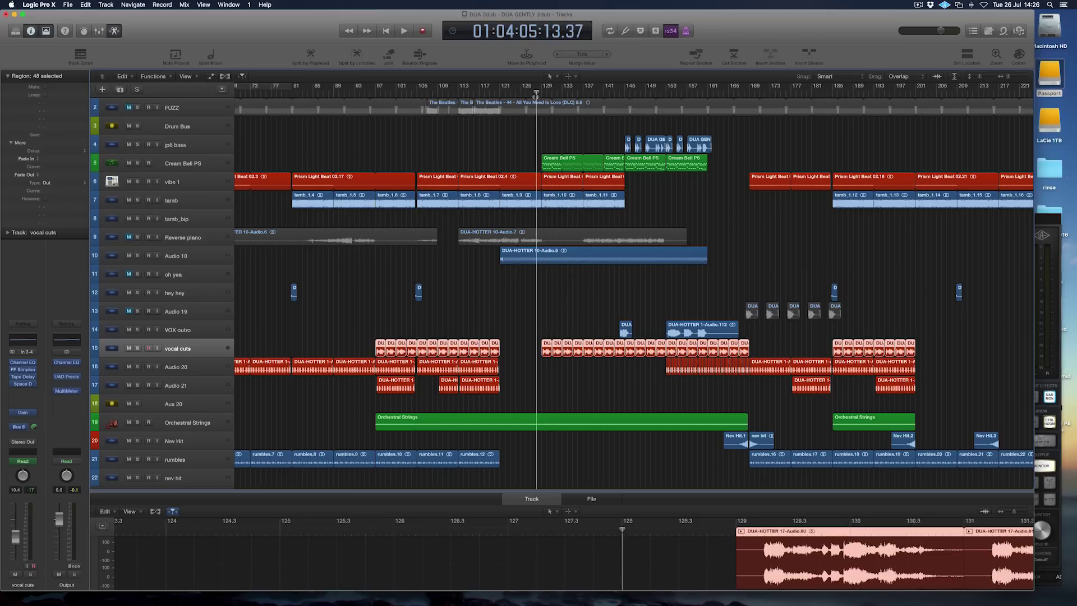
pyautogui.press('space')
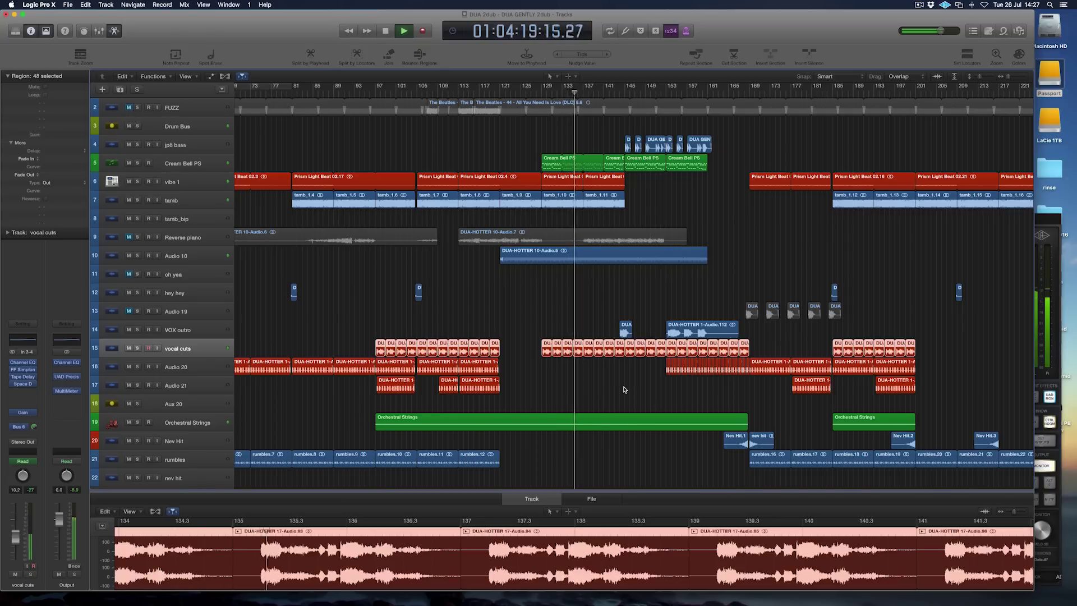
# Step: Audition the Cream Bell PS track in solo, then unsolo it
pyautogui.click(138, 163)
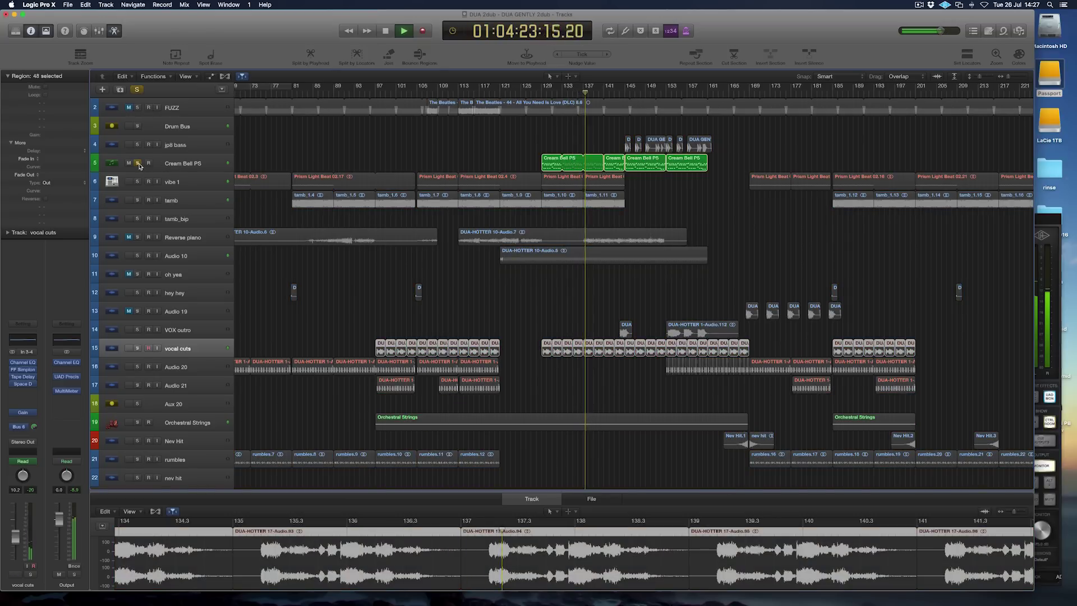
pyautogui.click(138, 163)
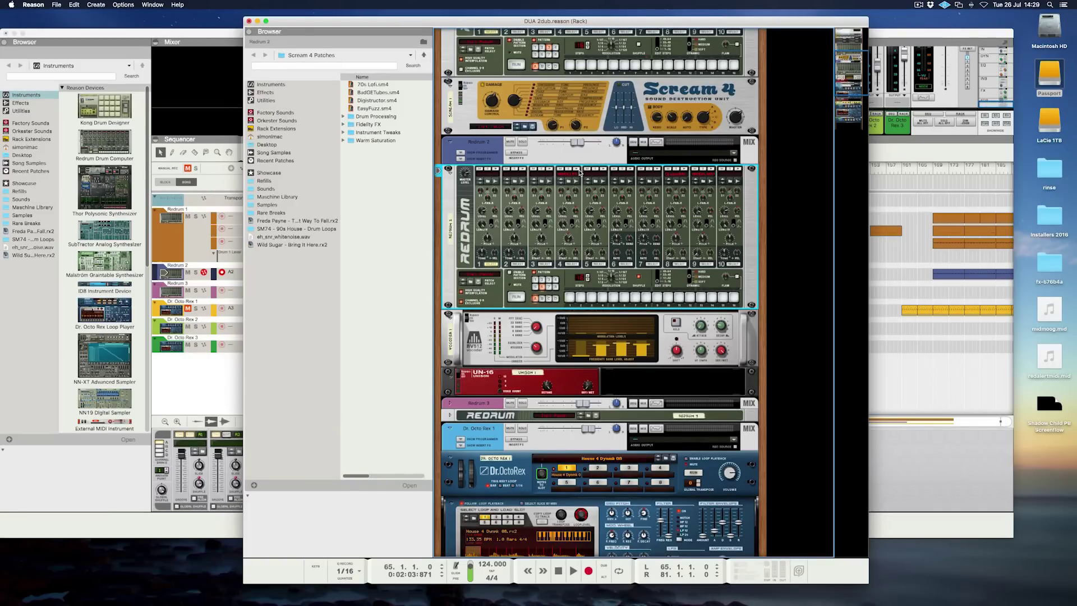
# Step: Switch to Reason and examine the Redrum and Scream 4 devices in the rack, auditioning drum sounds on Redrum 1
pyautogui.scroll(8, 598, 359)
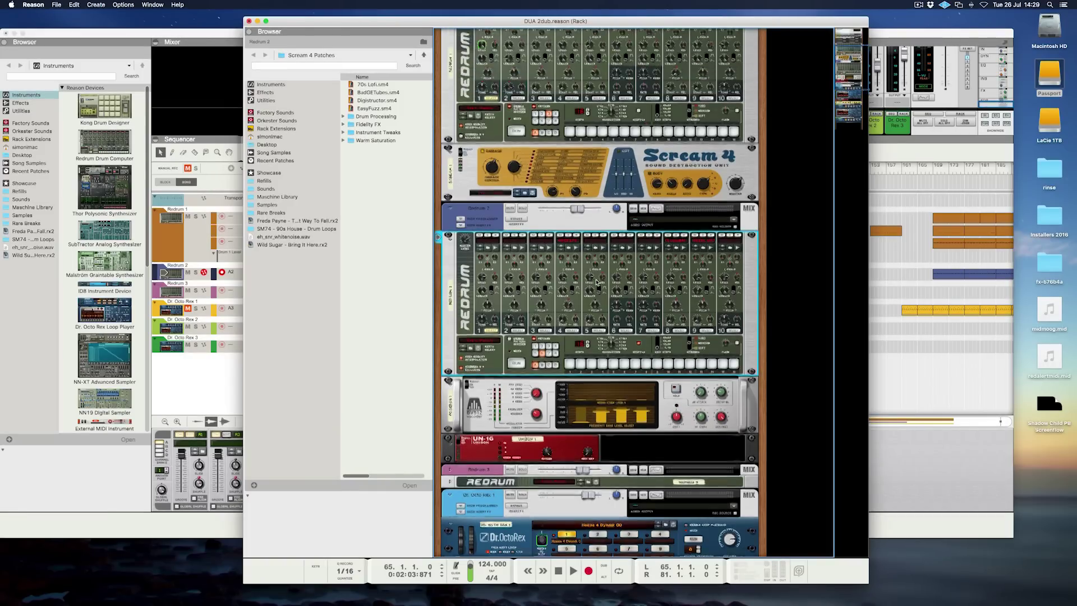
pyautogui.click(549, 183)
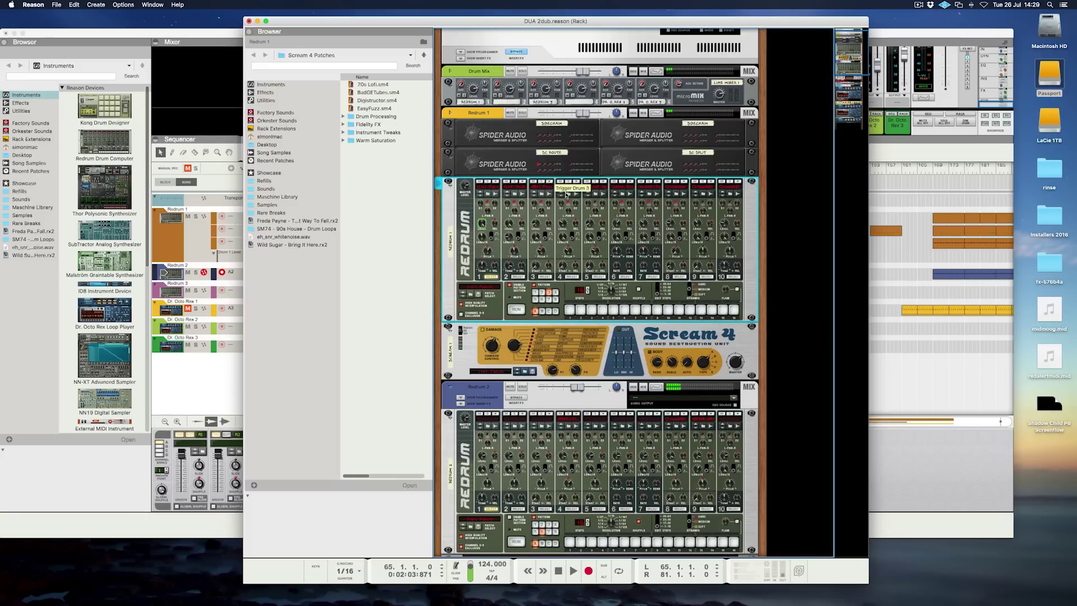
pyautogui.click(202, 385)
pyautogui.click(541, 171)
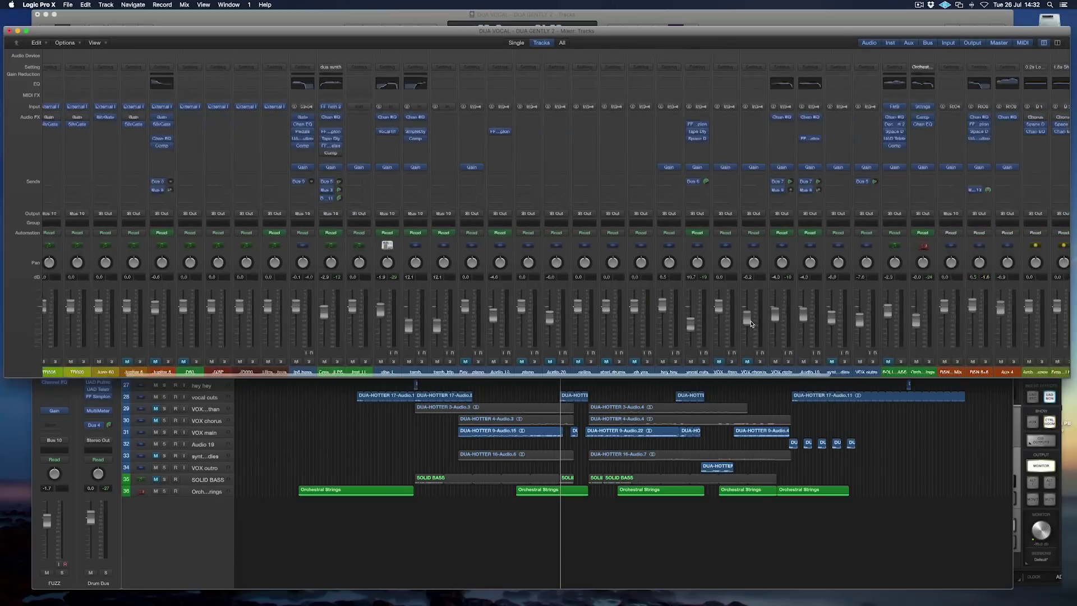
# Step: Switch to Logic and examine the aux and output channels in the DUA VOCAL mixer, including the output's EQ, with playback
pyautogui.hscroll(4, 791, 252)
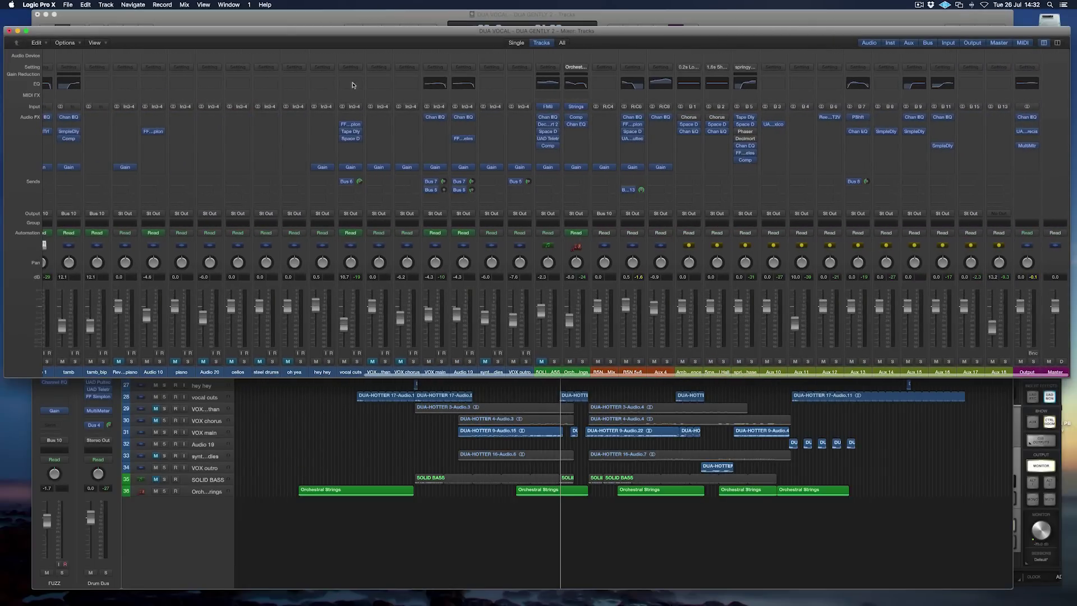
pyautogui.click(1026, 84)
pyautogui.press('space')
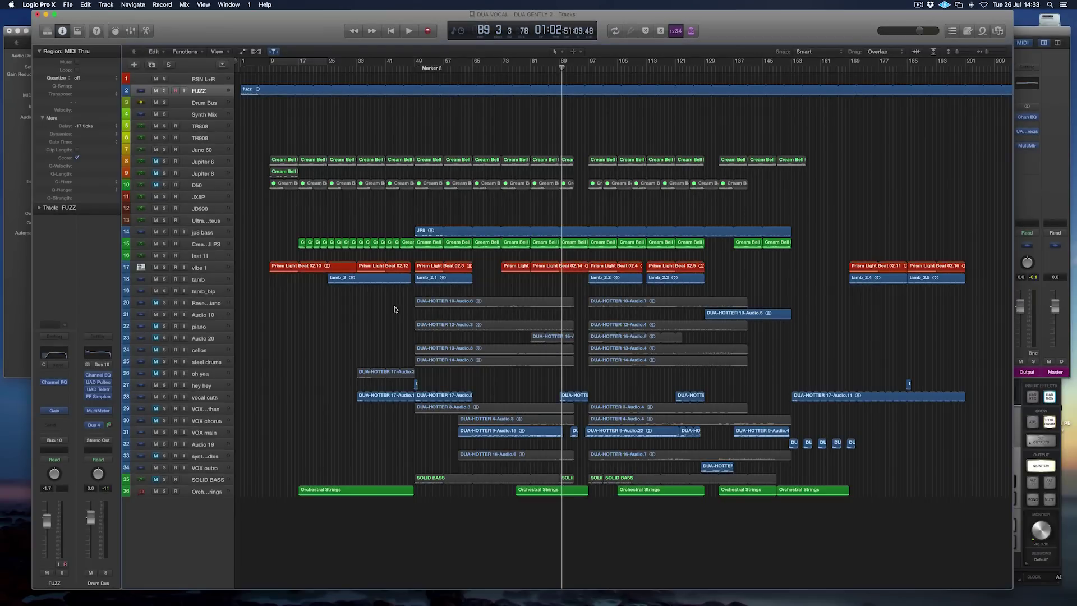
# Step: Select the muted audio regions before bar 93, from the Reverse piano track down to VOX chorus, then return to the mixer
pyautogui.moveTo(519, 283); pyautogui.dragTo(520, 422)
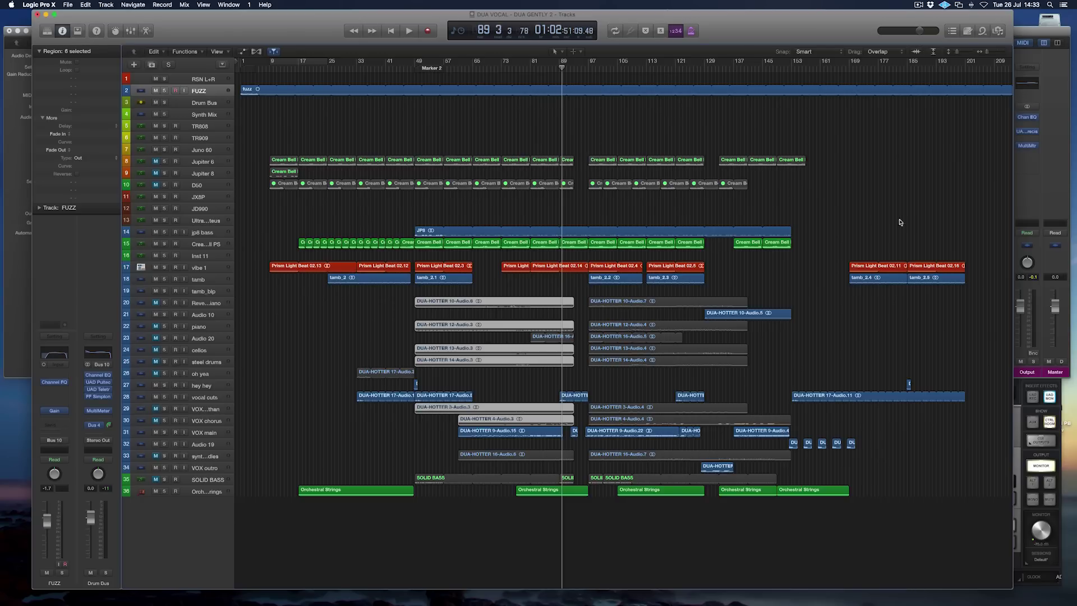
pyautogui.click(1025, 38)
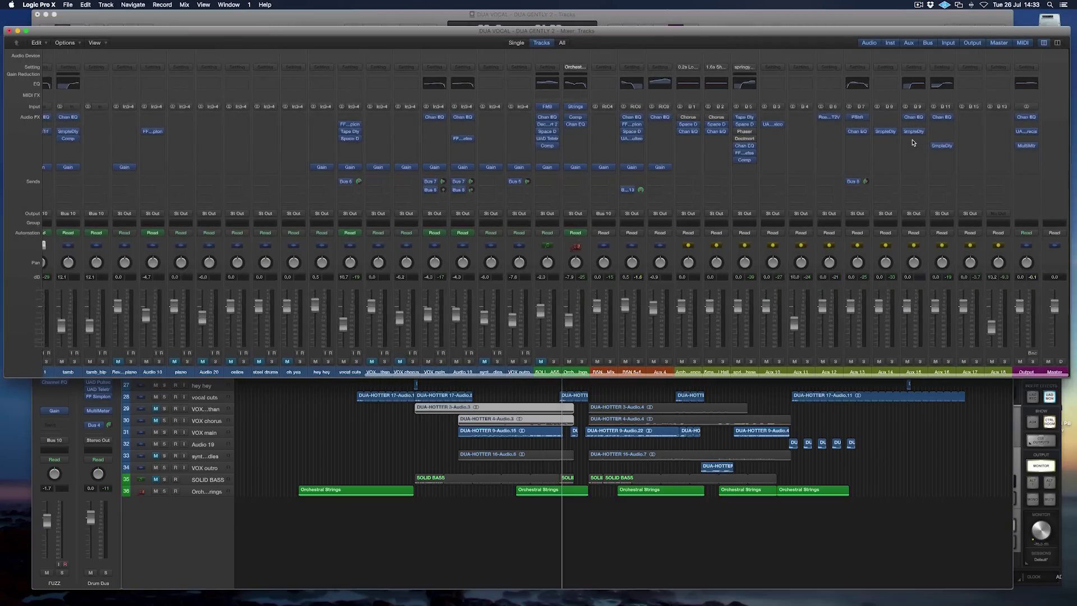